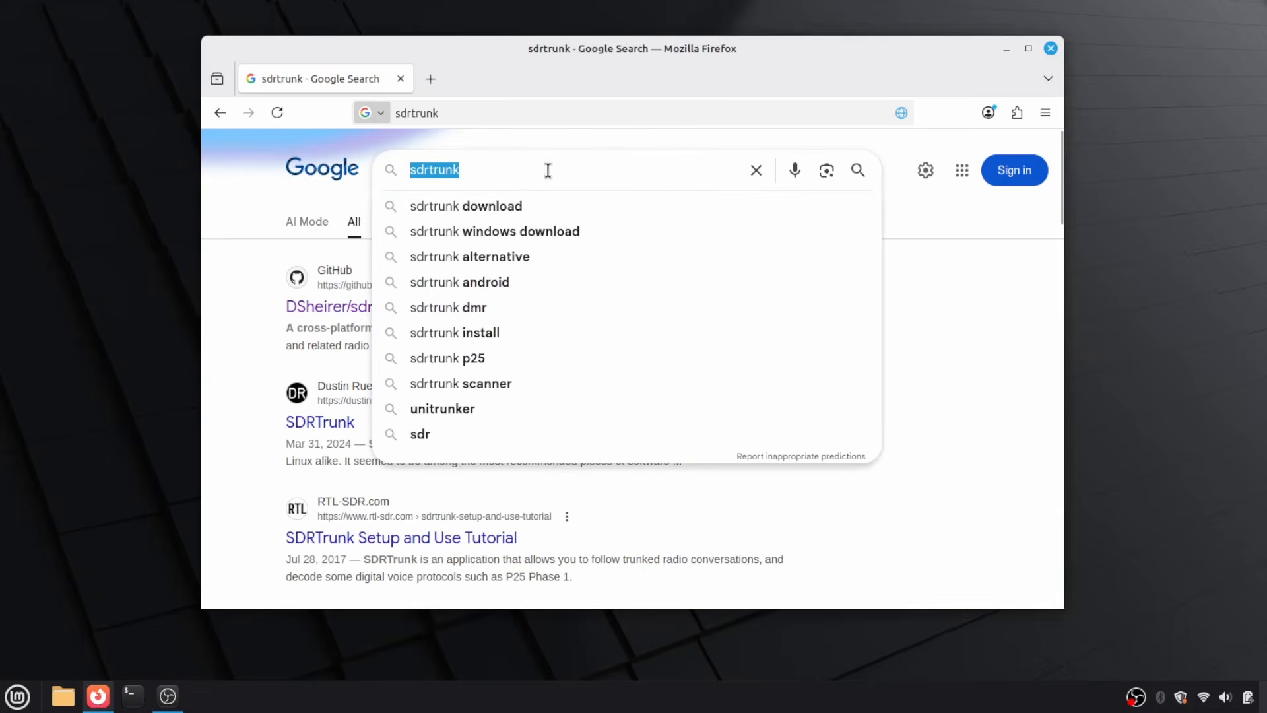
Open the DSheirer/sdrtrunk GitHub repository from the search results and follow the README's Download link to the releases.
{"action": "left_click", "coordinate": [961, 223]}
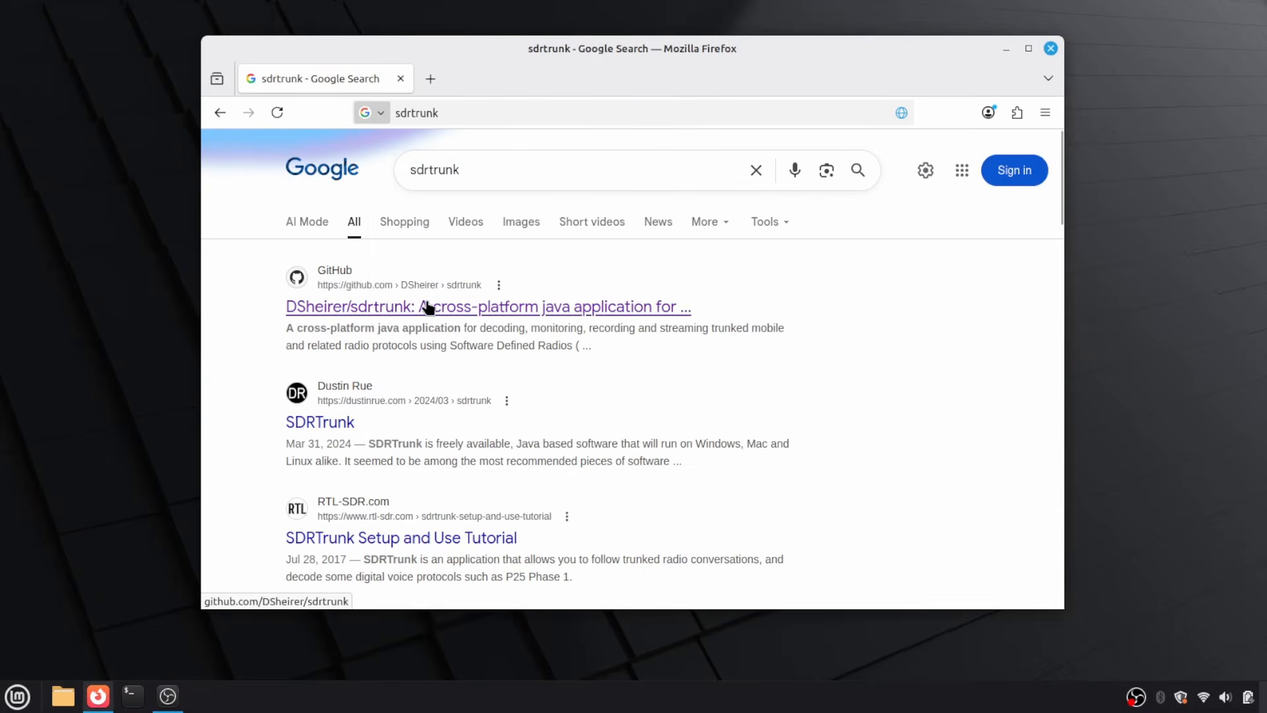
{"action": "left_click", "coordinate": [383, 309]}
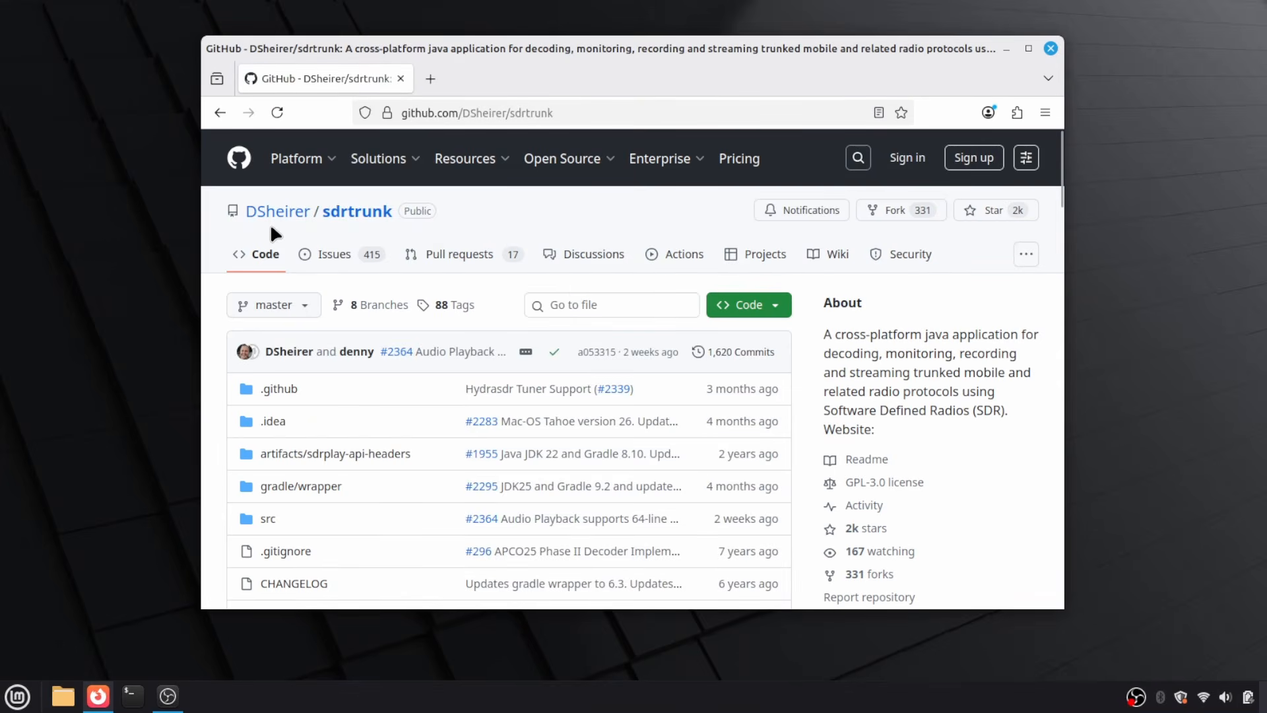
{"action": "scroll", "coordinate": [548, 269], "scroll_direction": "down", "scroll_amount": 8}
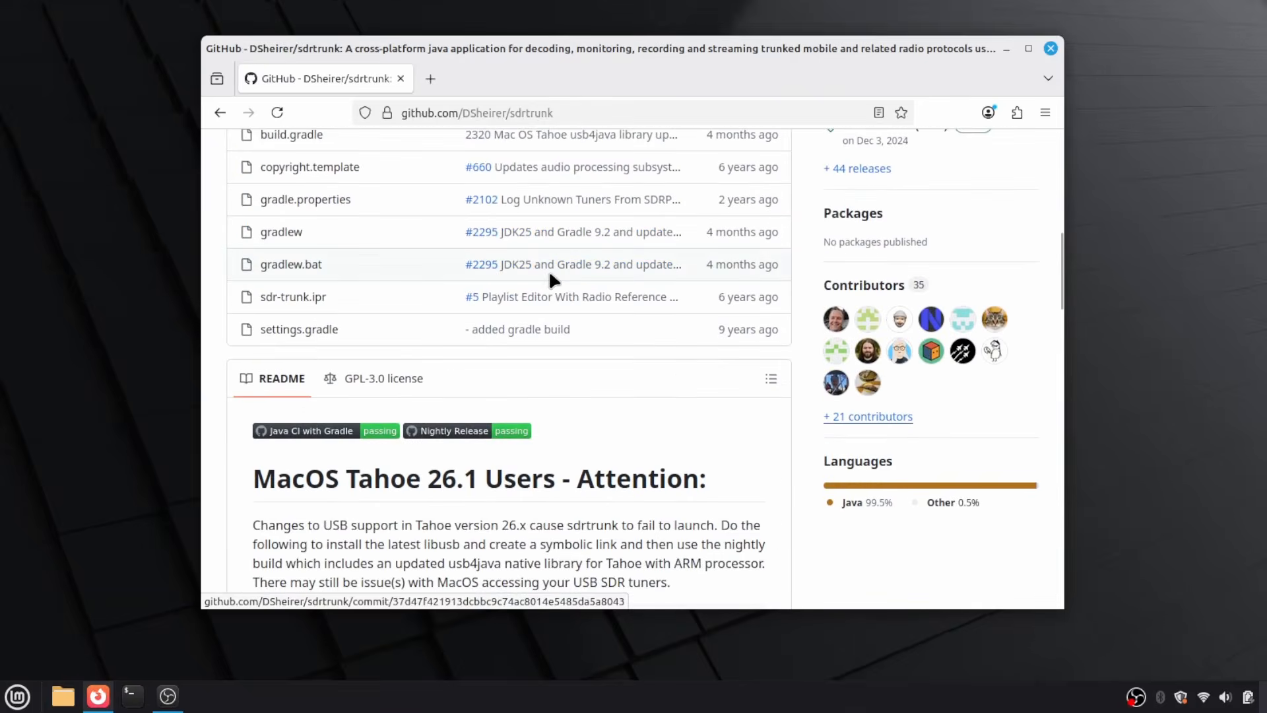
{"action": "scroll", "coordinate": [548, 269], "scroll_direction": "down", "scroll_amount": 11}
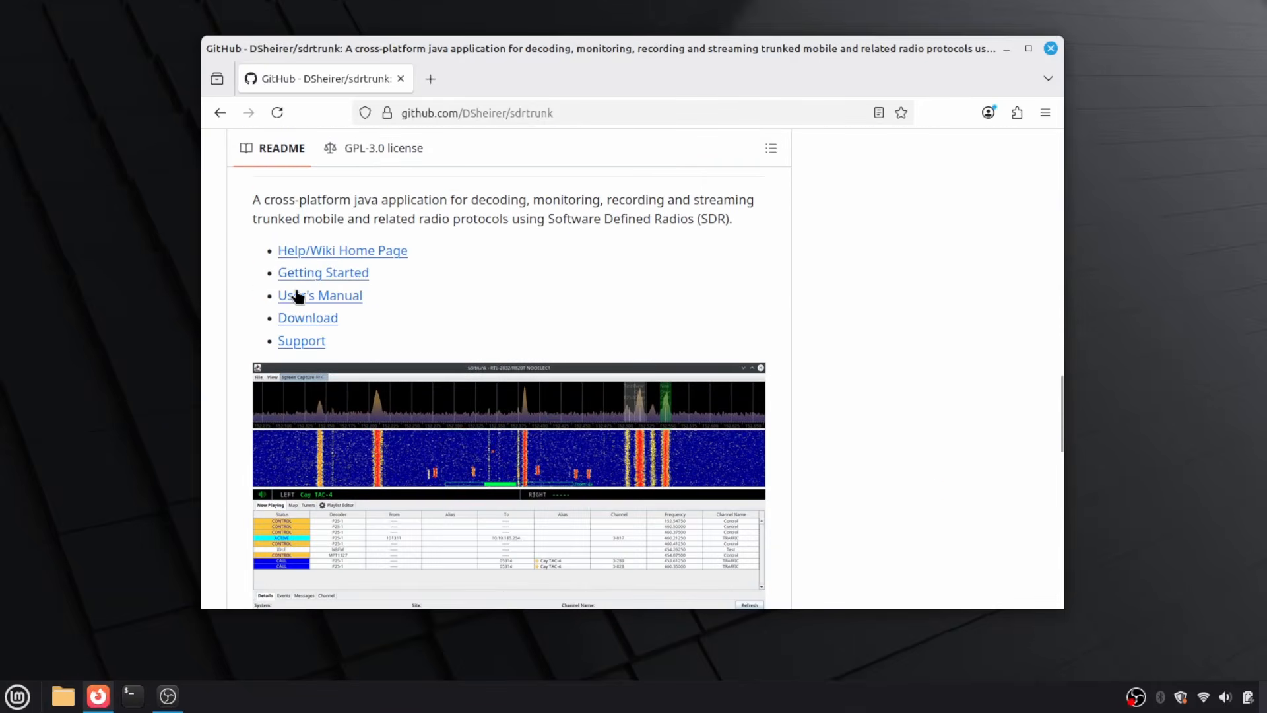
{"action": "left_click", "coordinate": [307, 319]}
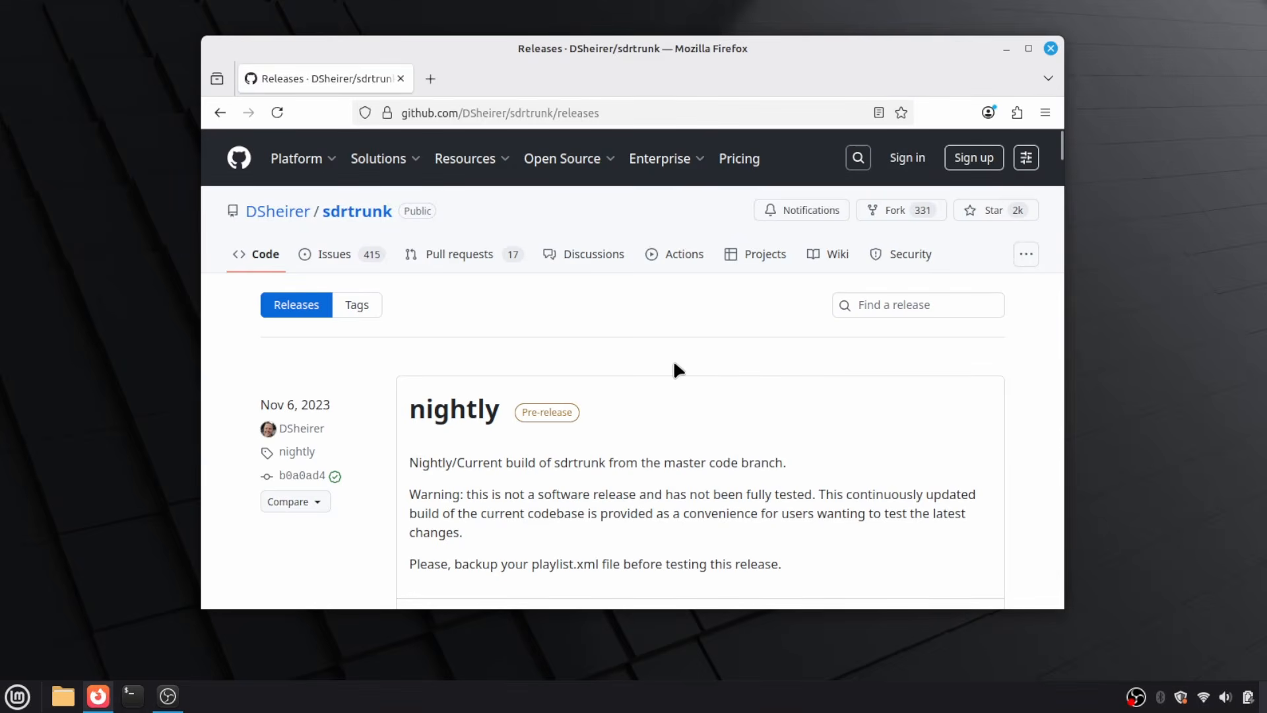
Review the nightly pre-release notes and briefly expand its assets list.
{"action": "scroll", "coordinate": [635, 341], "scroll_direction": "down", "scroll_amount": 3}
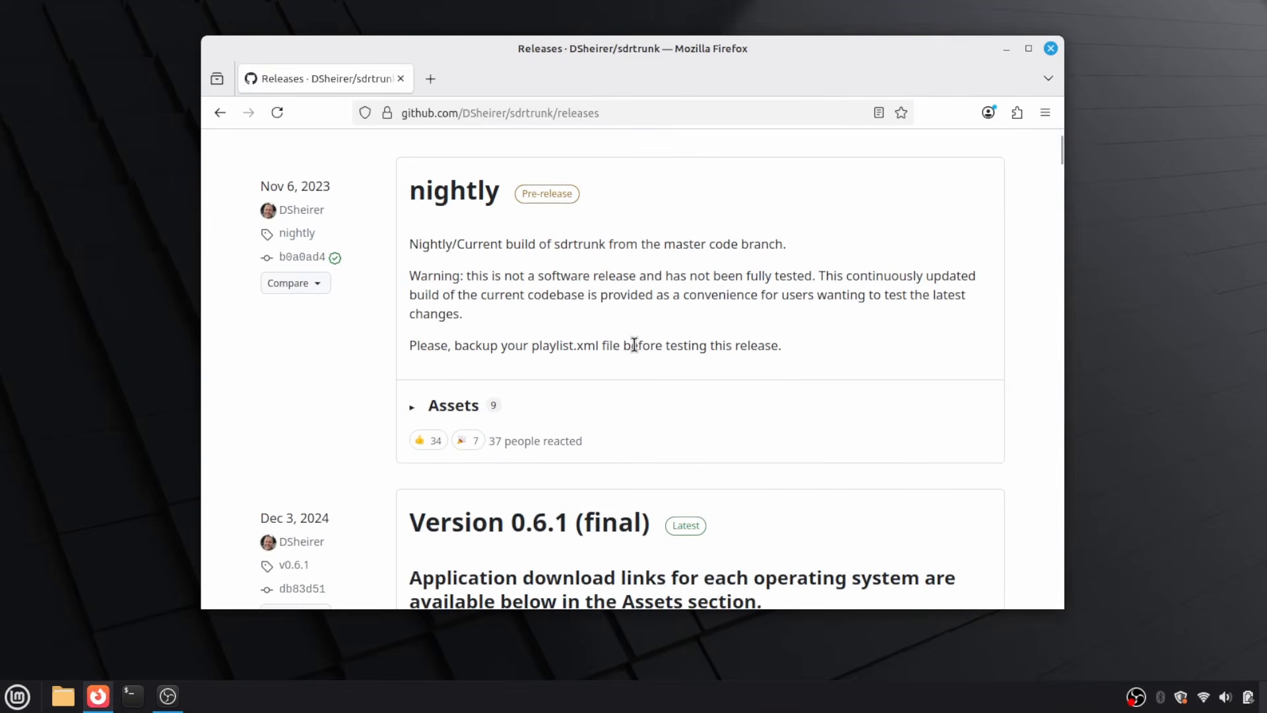
{"action": "scroll", "coordinate": [634, 344], "scroll_direction": "up", "scroll_amount": 3}
{"action": "scroll", "coordinate": [627, 343], "scroll_direction": "down", "scroll_amount": 3}
{"action": "scroll", "coordinate": [627, 343], "scroll_direction": "up", "scroll_amount": 2}
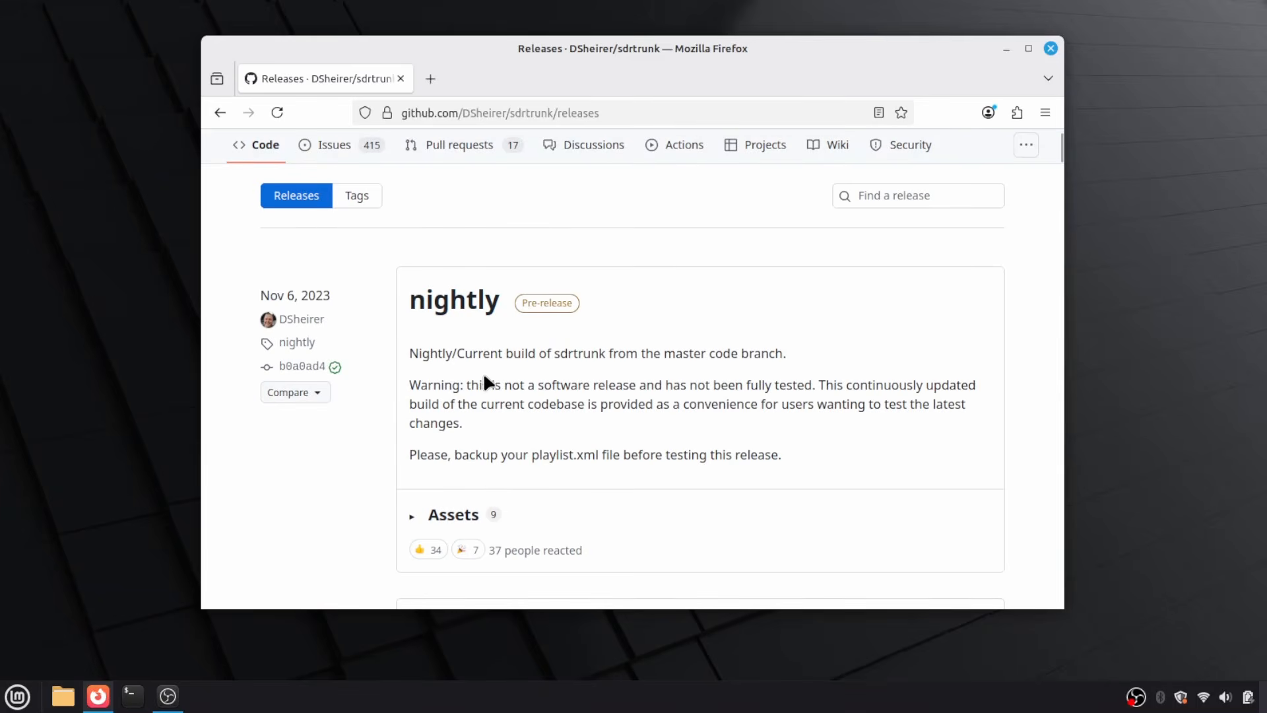
{"action": "left_click", "coordinate": [412, 518]}
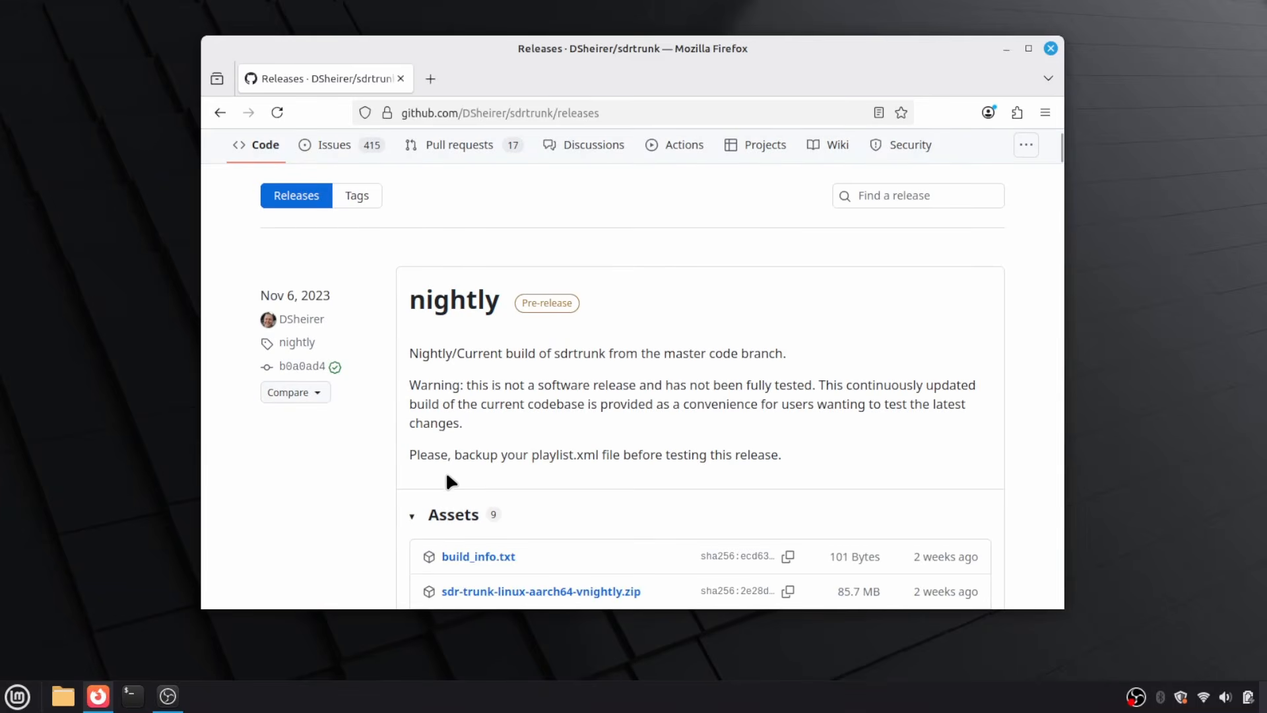
{"action": "left_click", "coordinate": [410, 518]}
Download sdr-trunk-linux-x86_64-v0.6.1.zip from the assets of the Version 0.6.1 (final) release.
{"action": "scroll", "coordinate": [691, 347], "scroll_direction": "down", "scroll_amount": 5}
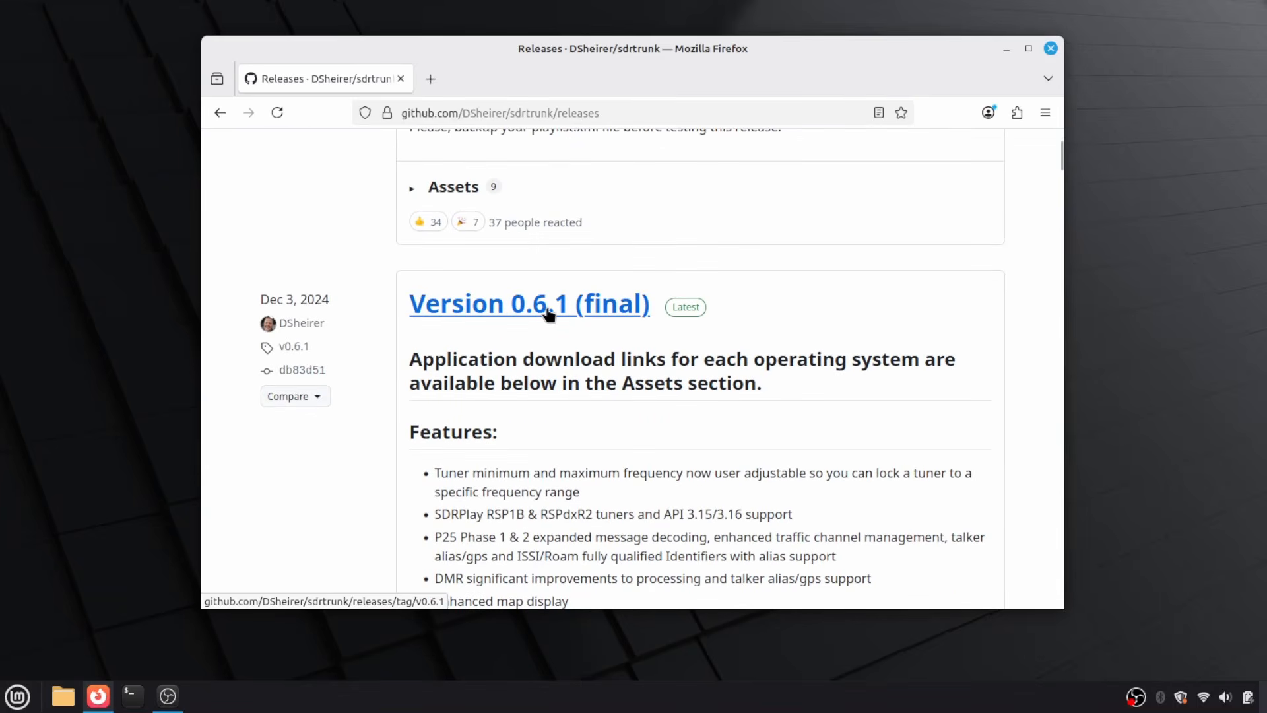
{"action": "scroll", "coordinate": [758, 382], "scroll_direction": "down", "scroll_amount": 15}
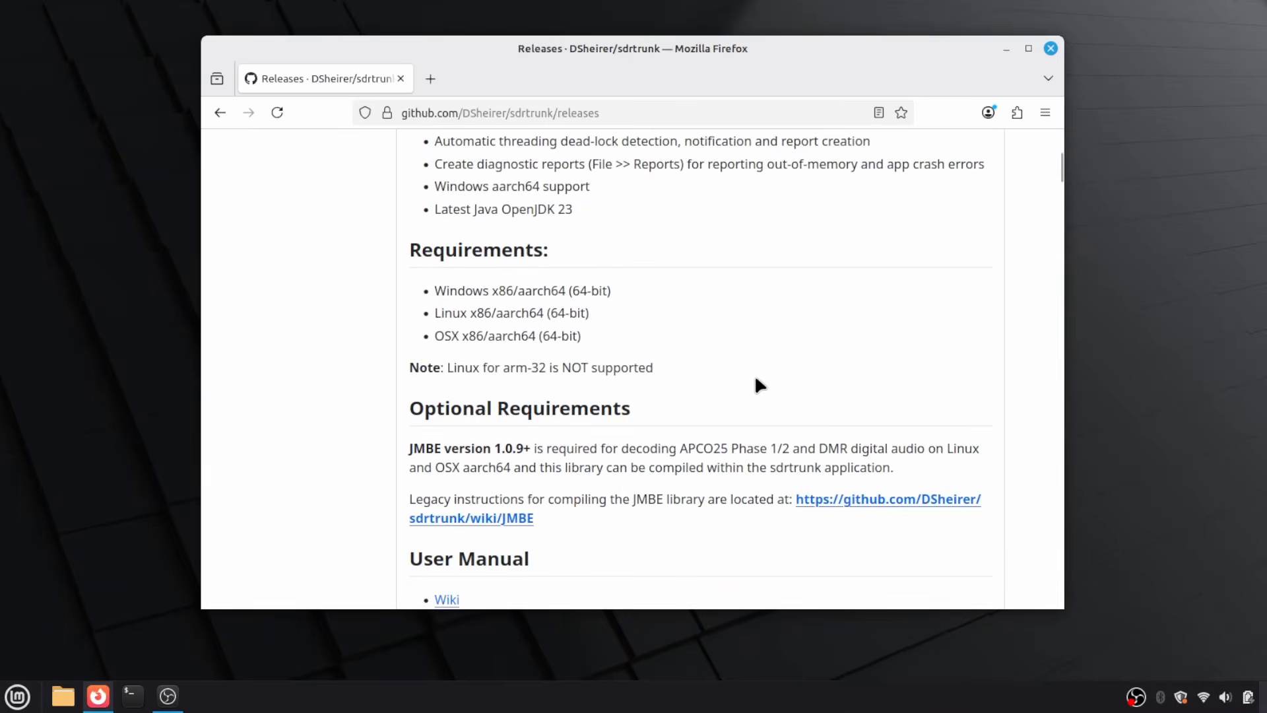
{"action": "scroll", "coordinate": [757, 384], "scroll_direction": "down", "scroll_amount": 20}
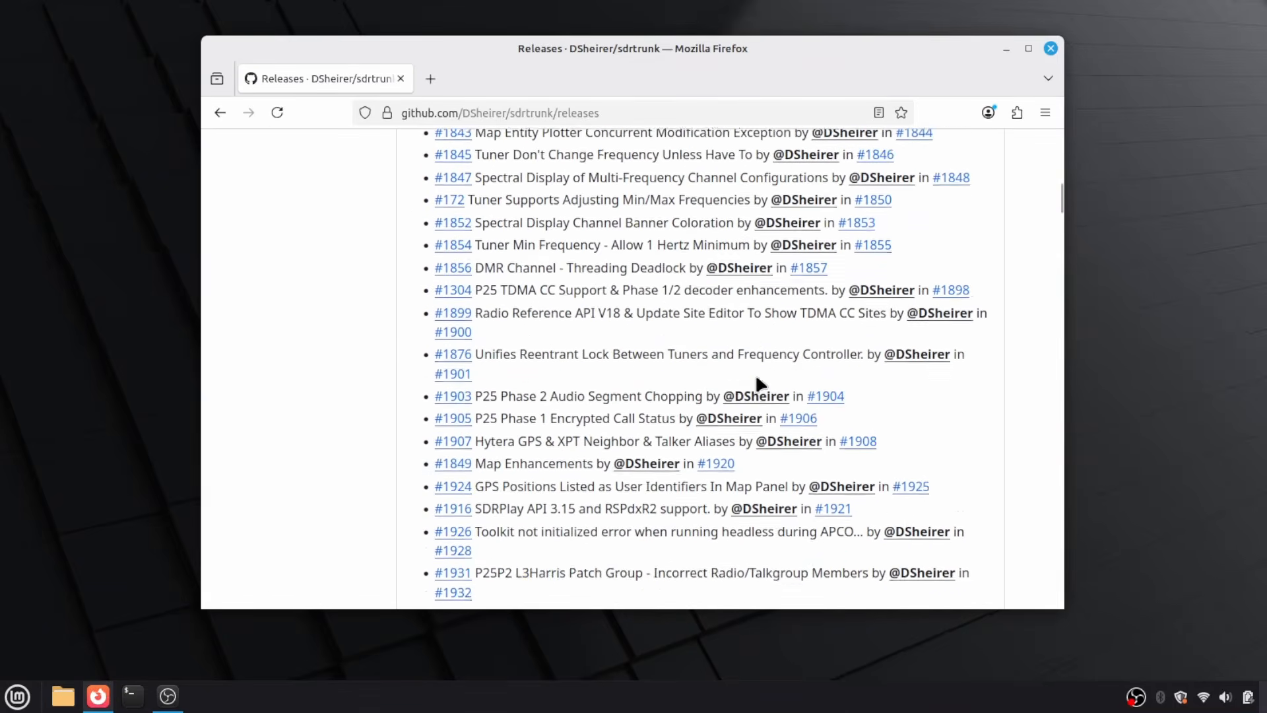
{"action": "scroll", "coordinate": [756, 377], "scroll_direction": "down", "scroll_amount": 15}
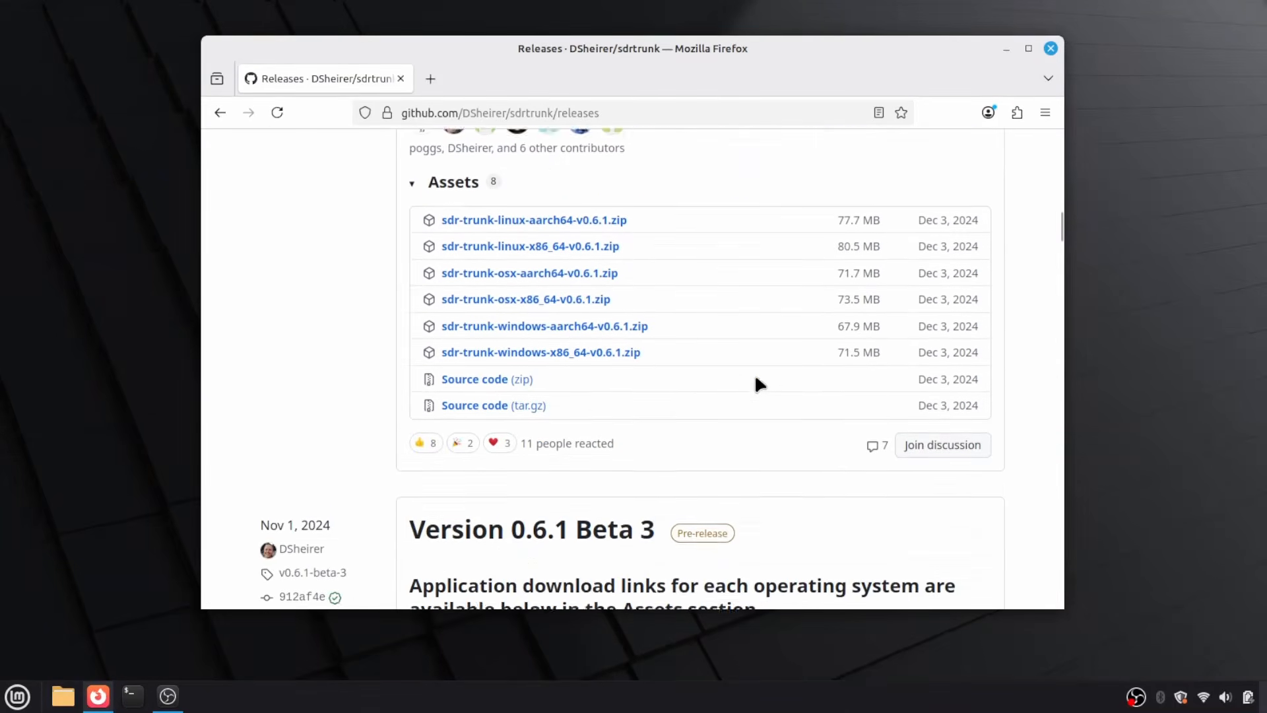
{"action": "left_click", "coordinate": [411, 175]}
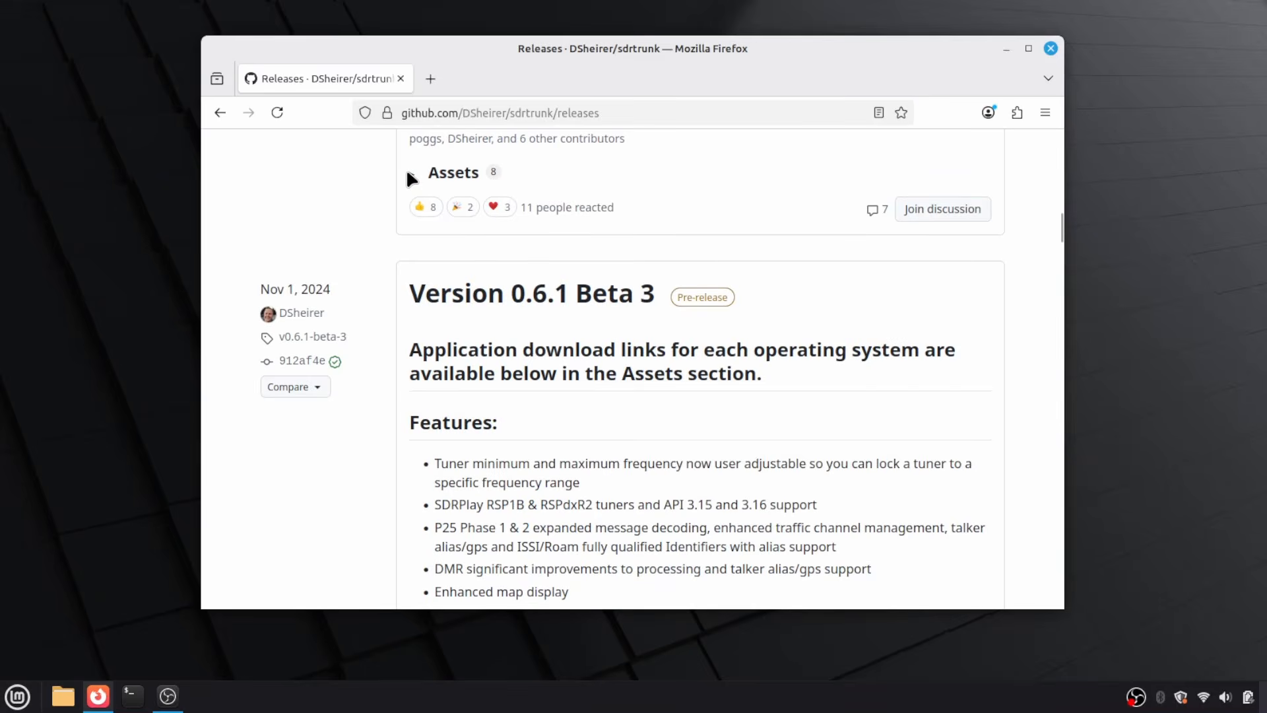
{"action": "left_click", "coordinate": [410, 174]}
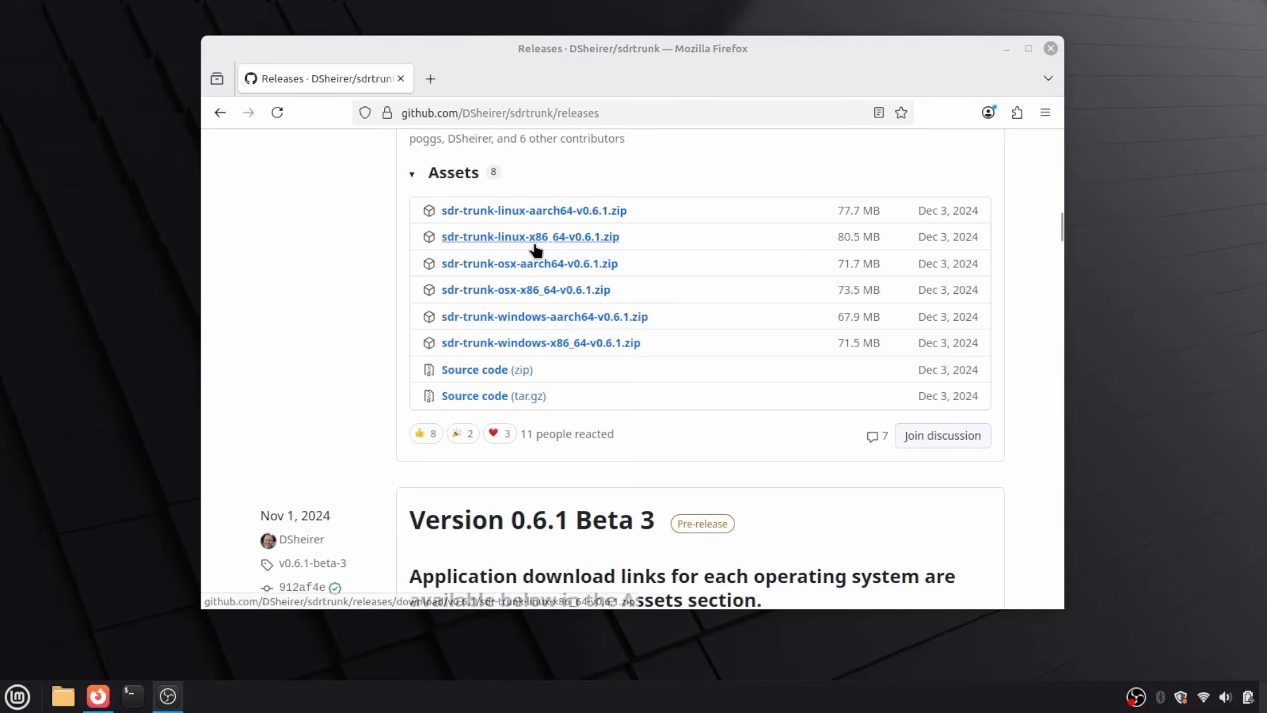
{"action": "left_click", "coordinate": [571, 238]}
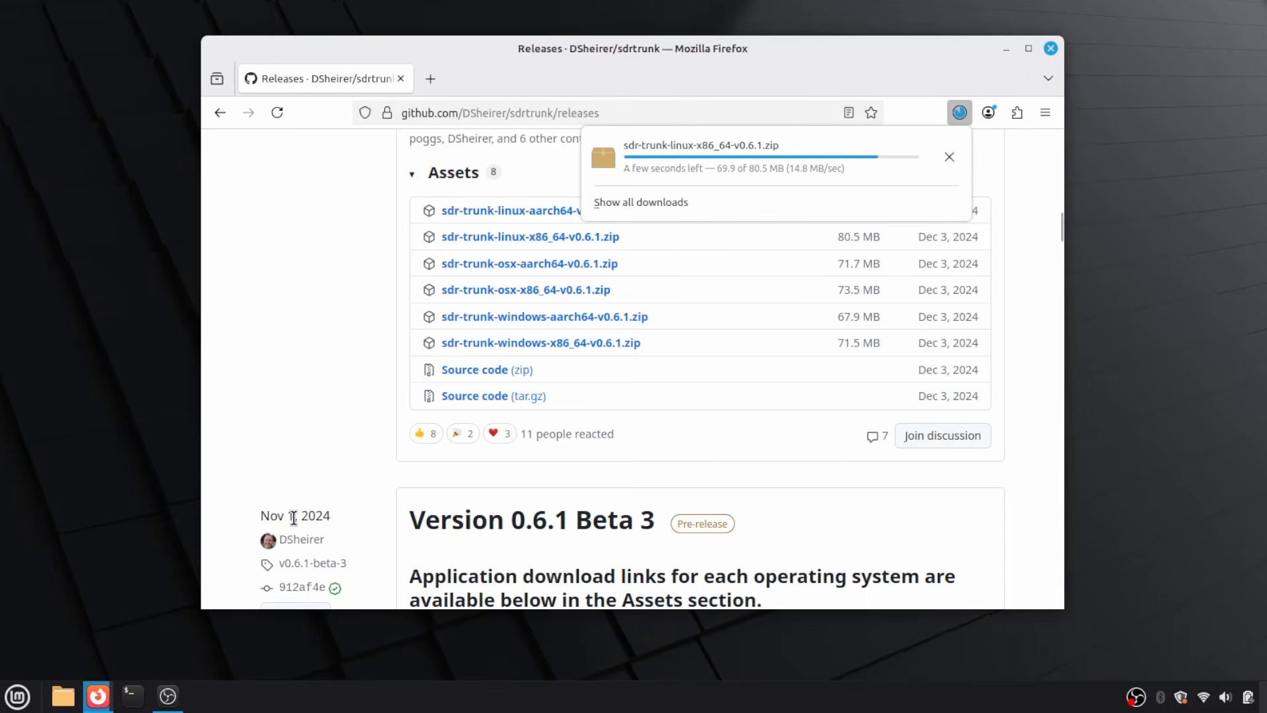
Switch to the file manager and extract sdr-trunk-linux-x86_64-v0.6.1.zip in place in the Downloads folder.
{"action": "left_click", "coordinate": [63, 696]}
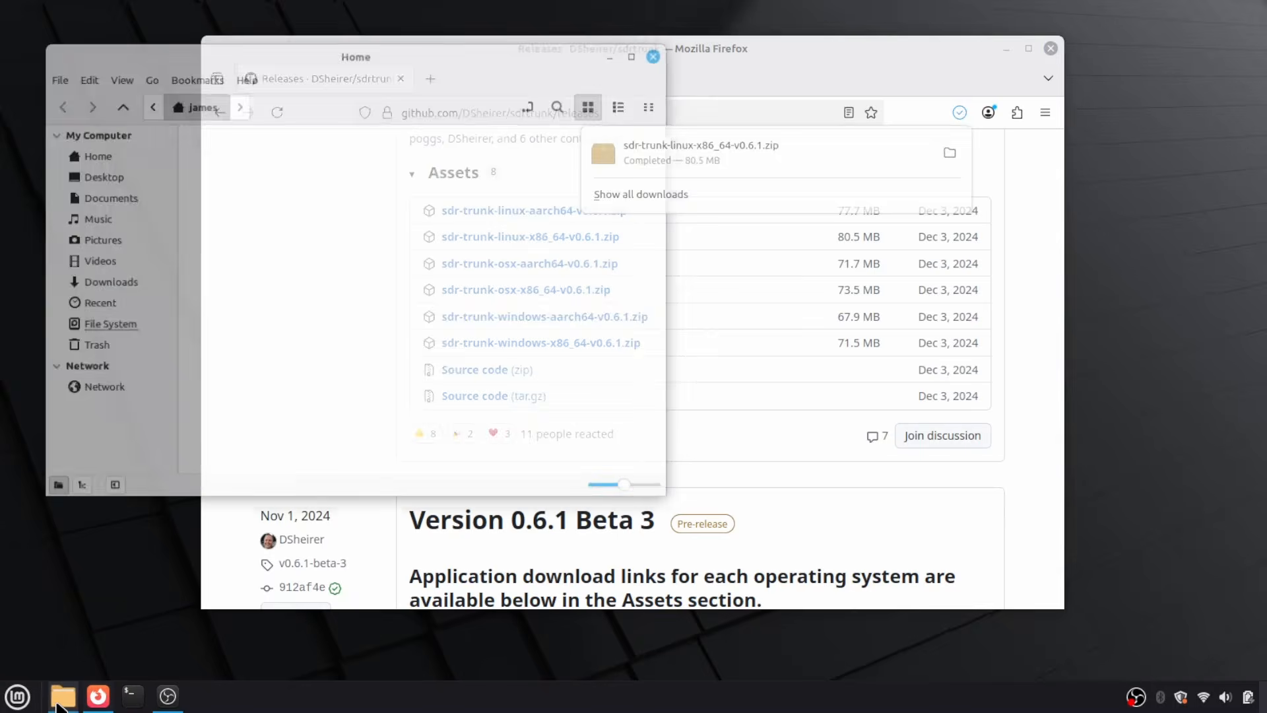
{"action": "double_click", "coordinate": [410, 157]}
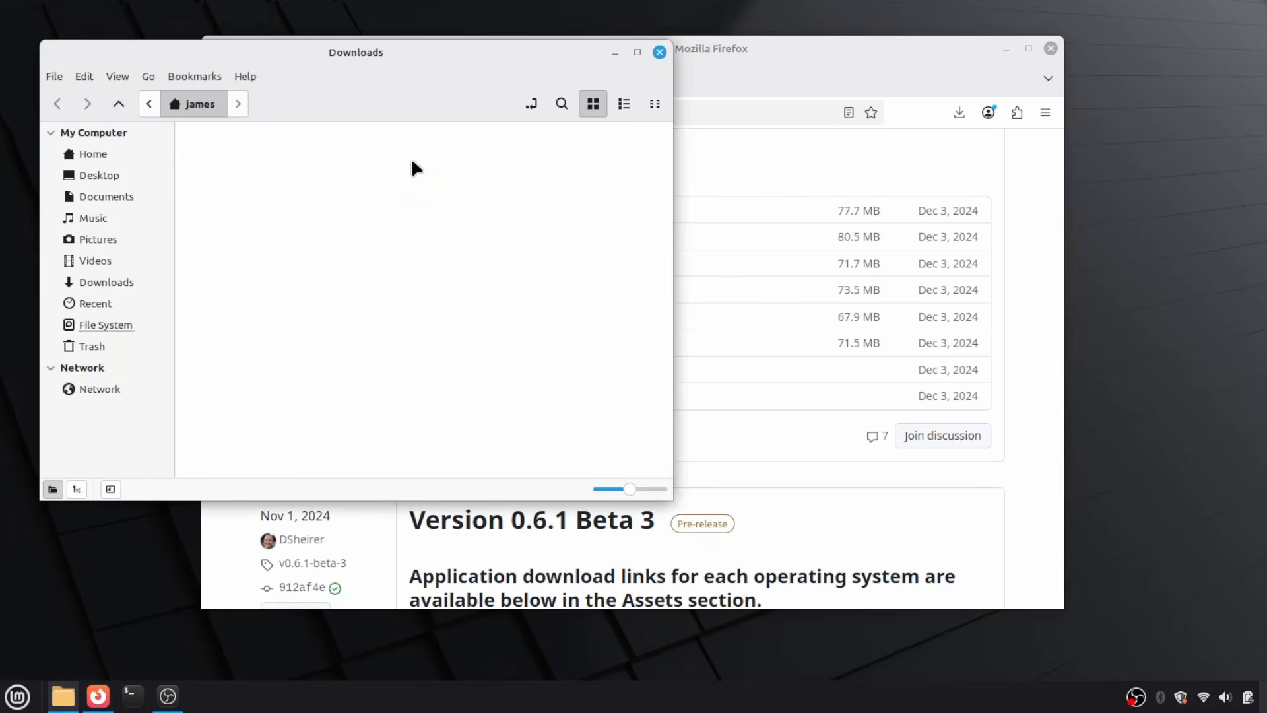
{"action": "left_click_drag", "start_coordinate": [392, 49], "coordinate": [553, 92]}
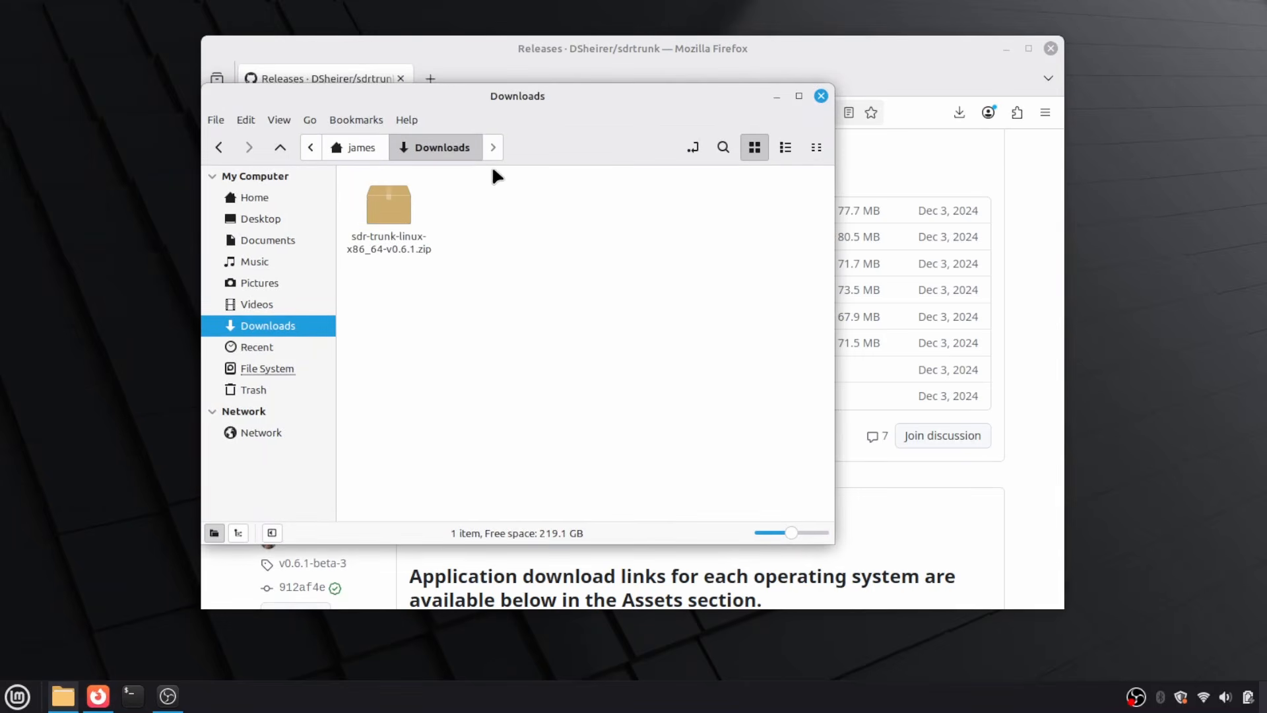
{"action": "right_click", "coordinate": [395, 208]}
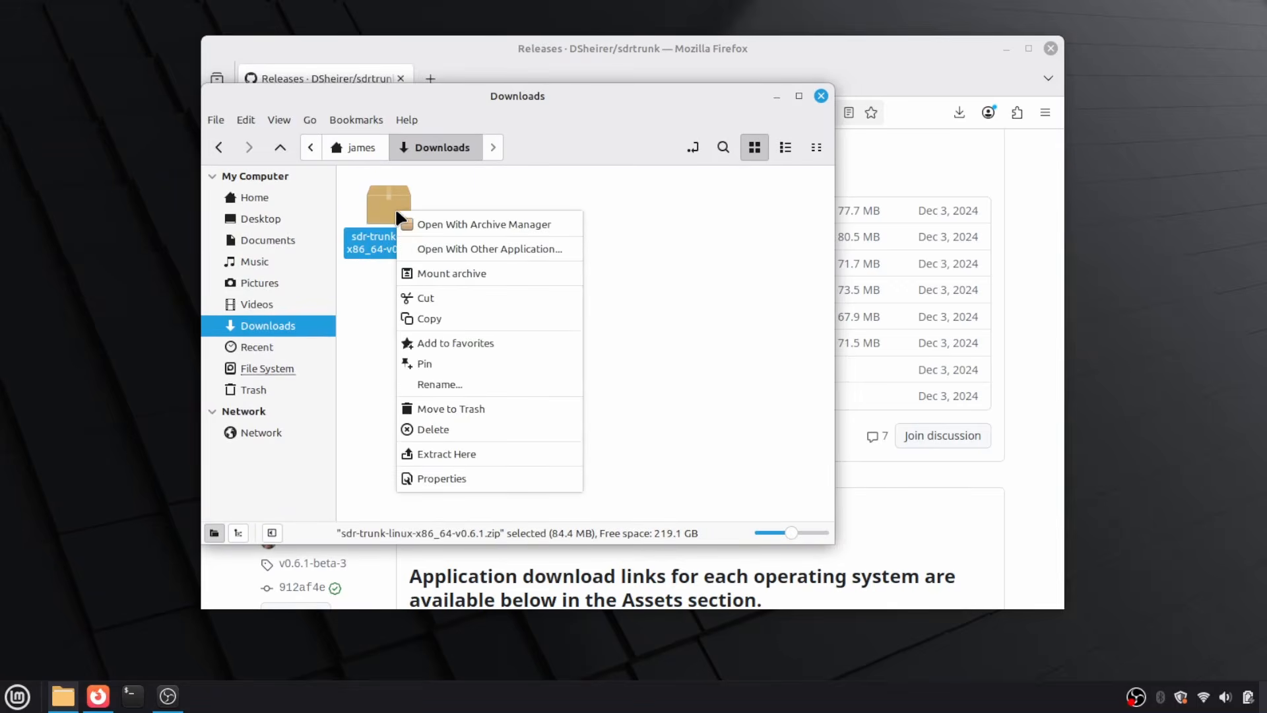
{"action": "left_click", "coordinate": [447, 453]}
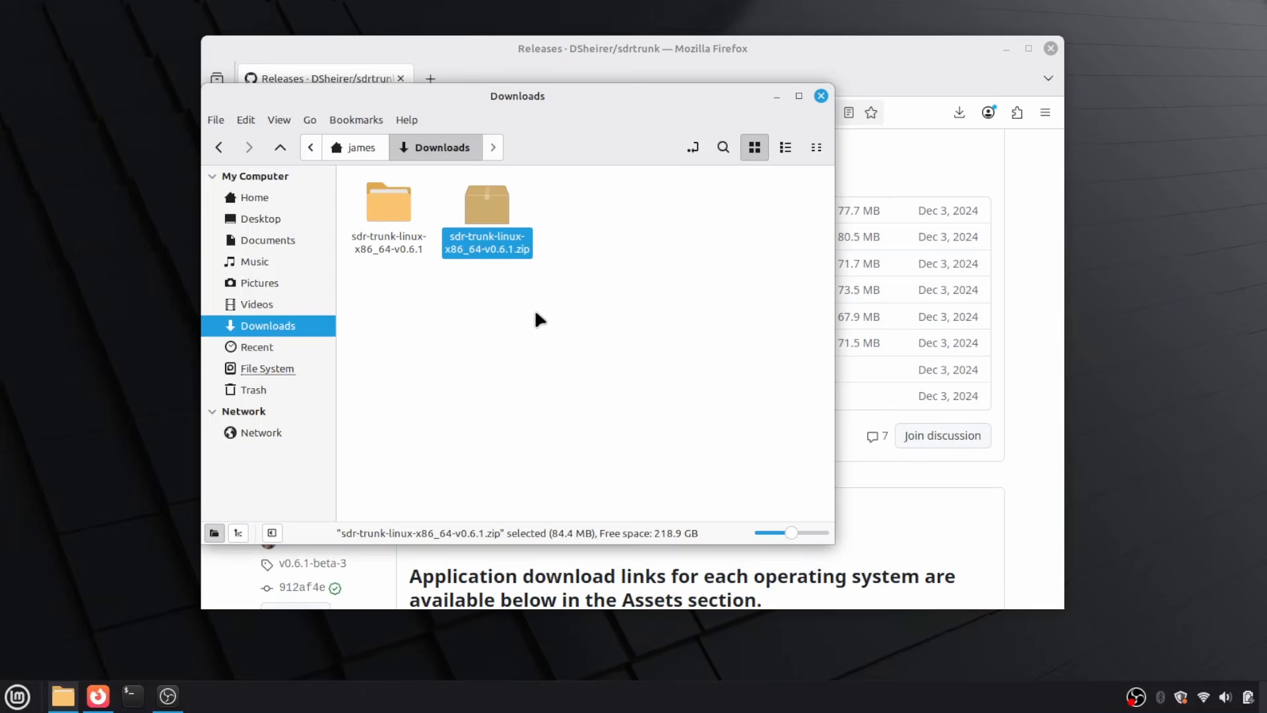
{"action": "left_click", "coordinate": [595, 317]}
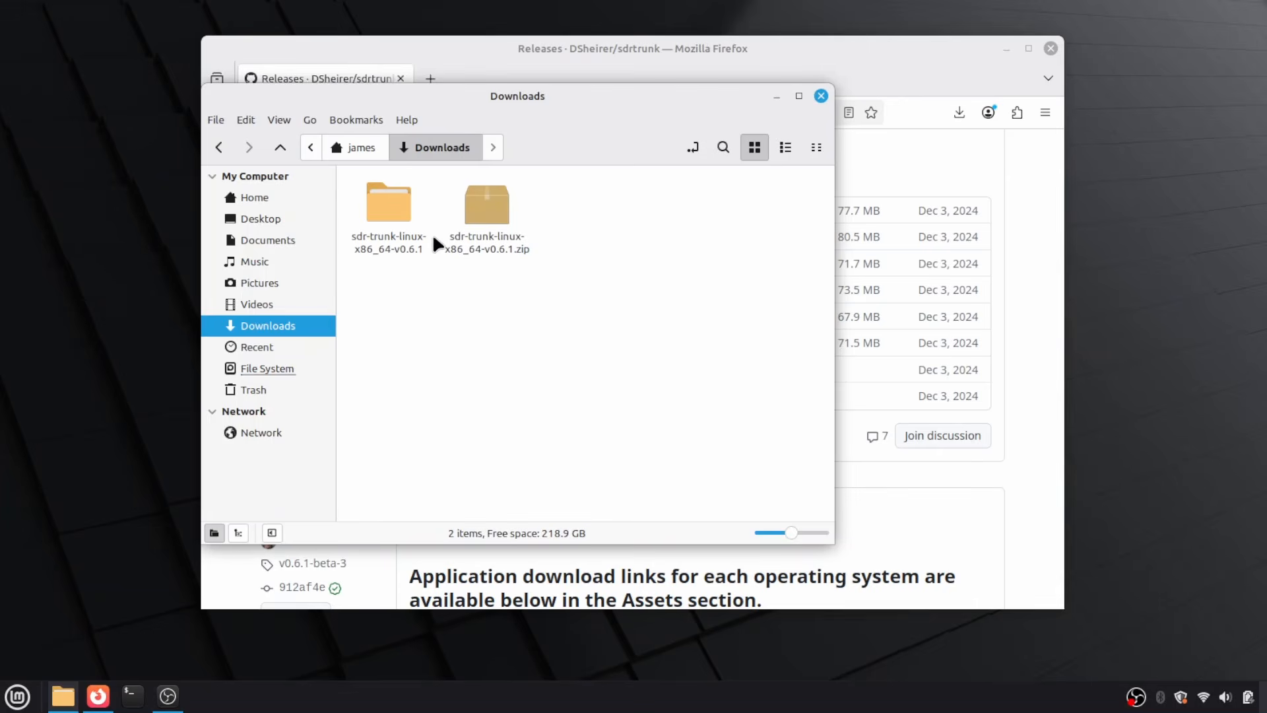
Open the extracted sdr-trunk-linux-x86_64-v0.6.1 folder and look through the files in its lib subfolder.
{"action": "left_click", "coordinate": [394, 212]}
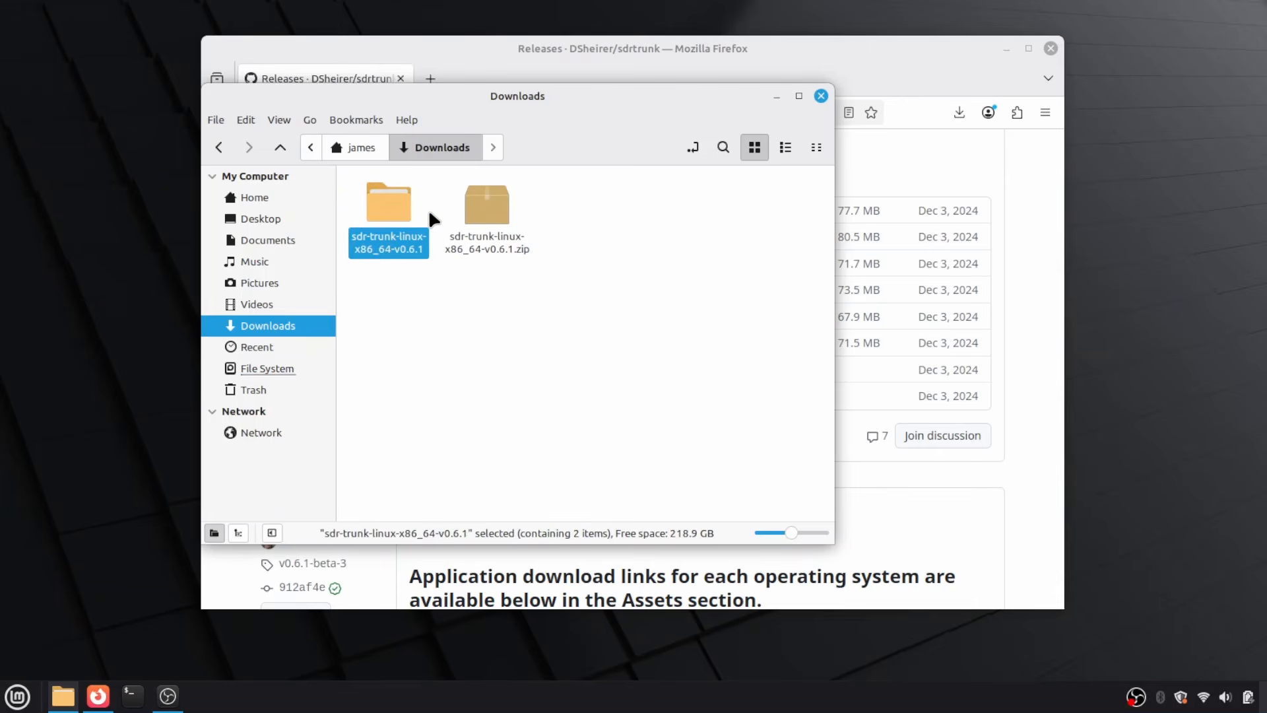
{"action": "double_click", "coordinate": [384, 198]}
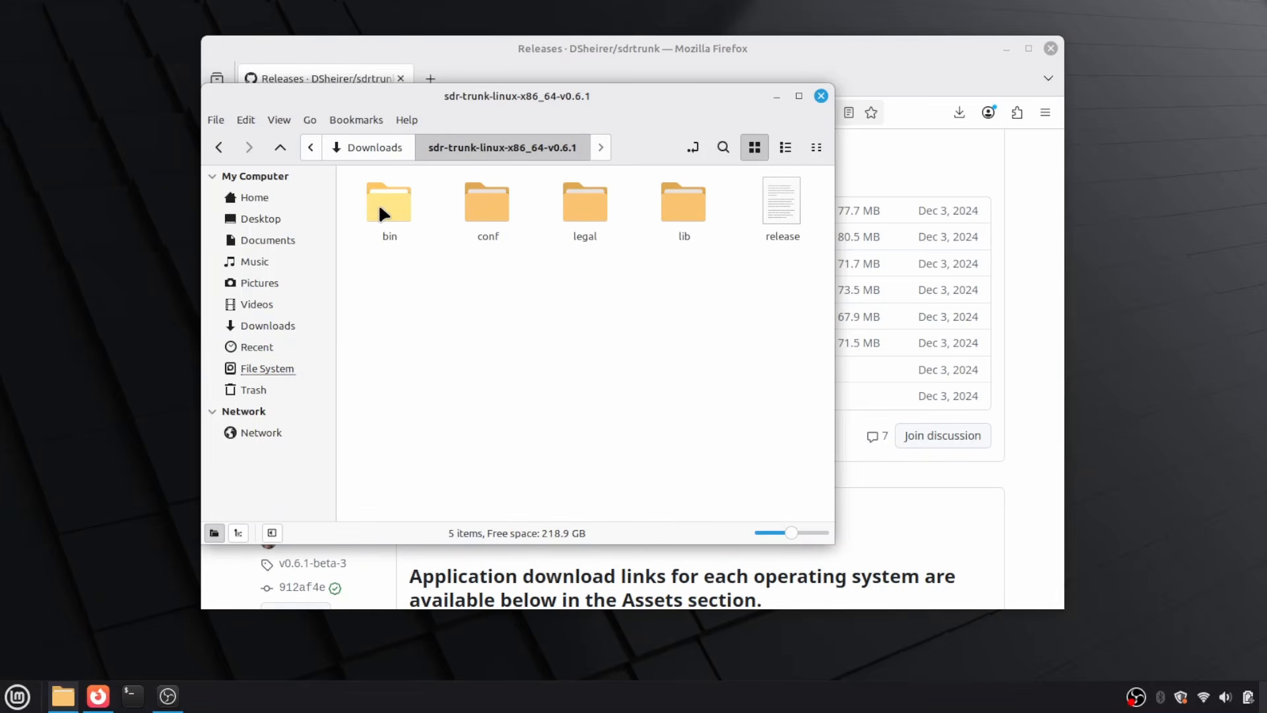
{"action": "double_click", "coordinate": [687, 215]}
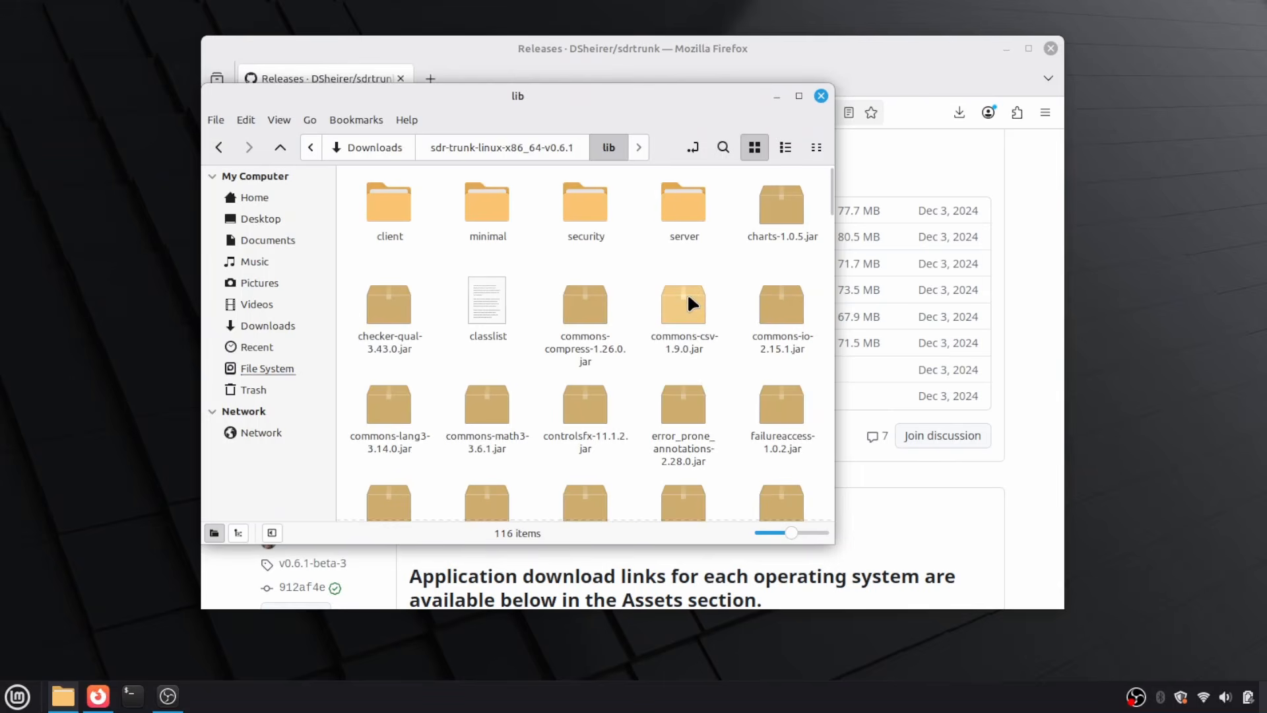
{"action": "scroll", "coordinate": [691, 290], "scroll_direction": "down", "scroll_amount": 1}
{"action": "scroll", "coordinate": [704, 285], "scroll_direction": "up", "scroll_amount": 1}
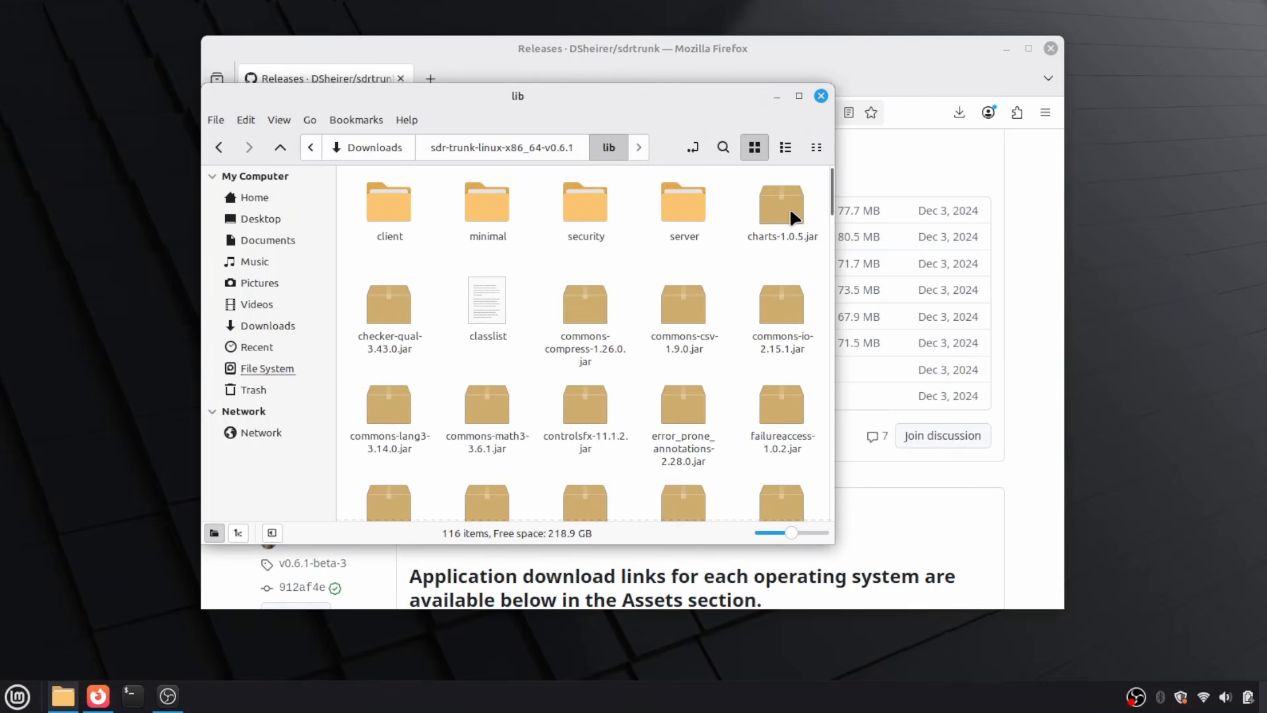
{"action": "scroll", "coordinate": [829, 218], "scroll_direction": "down", "scroll_amount": 1}
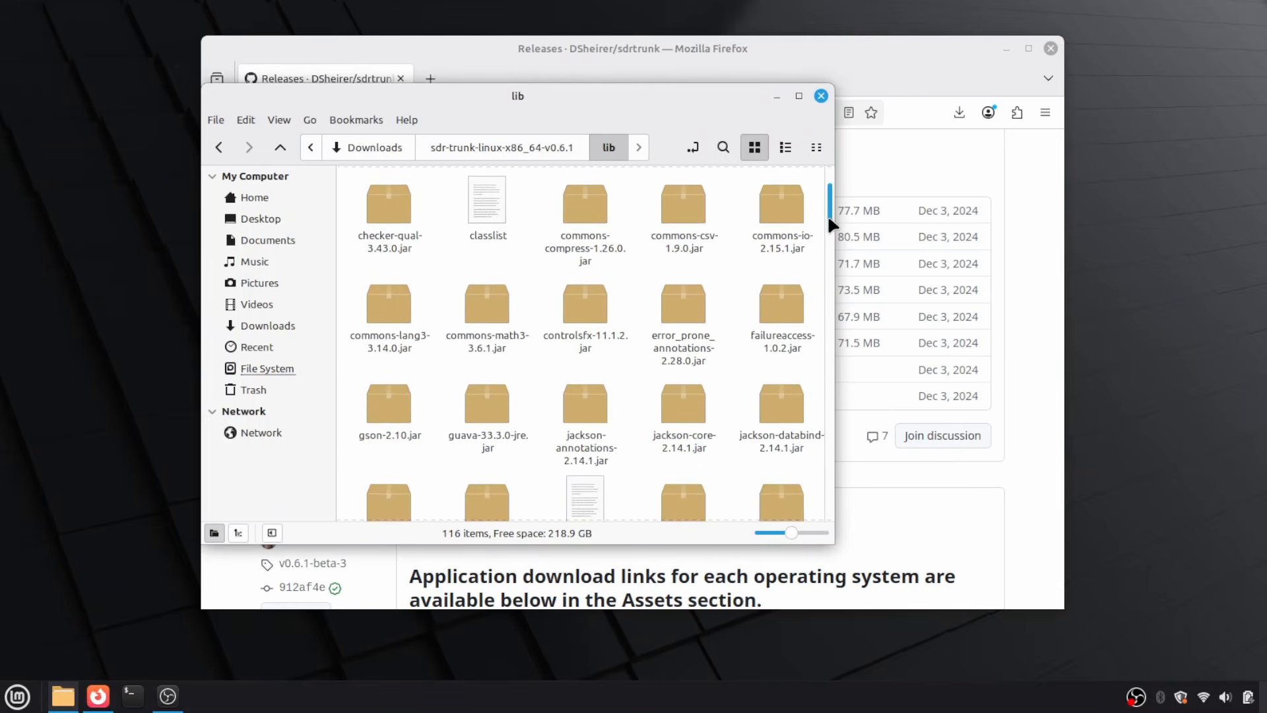
{"action": "left_click_drag", "start_coordinate": [828, 216], "coordinate": [809, 169]}
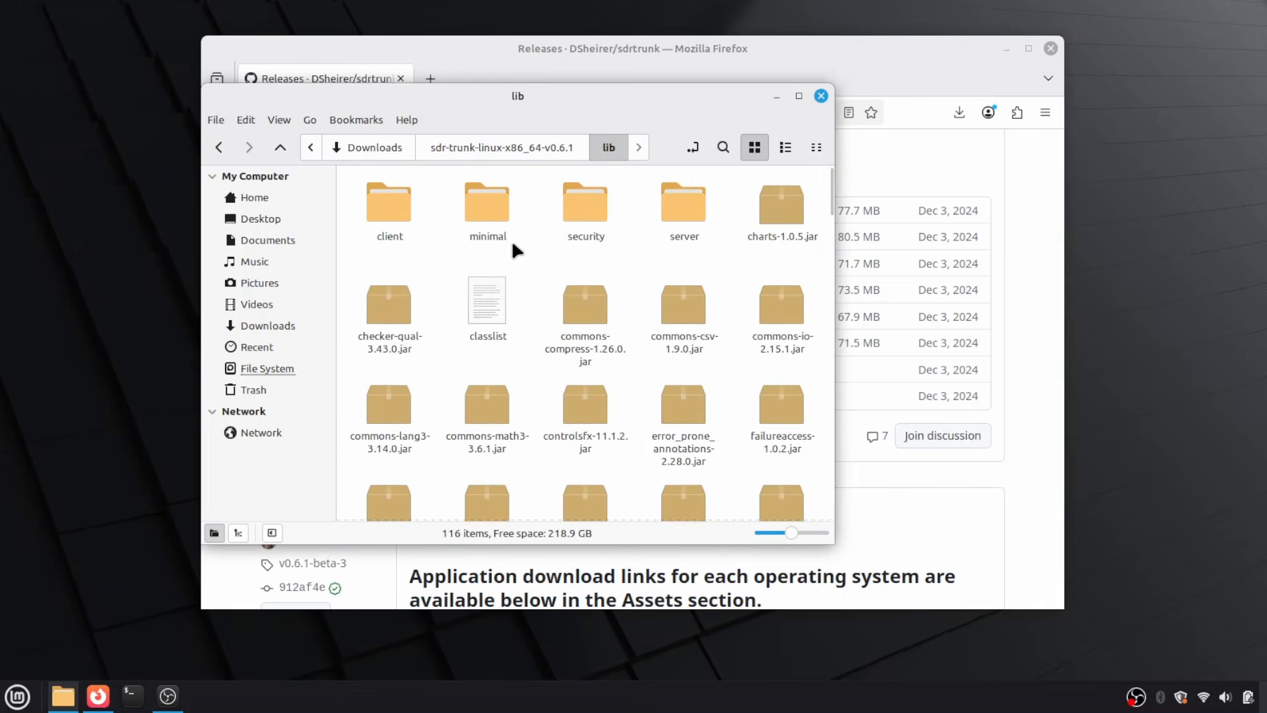
Return to the extracted sdr-trunk-linux-x86_64-v0.6.1 folder and open its bin subfolder.
{"action": "left_click", "coordinate": [219, 147]}
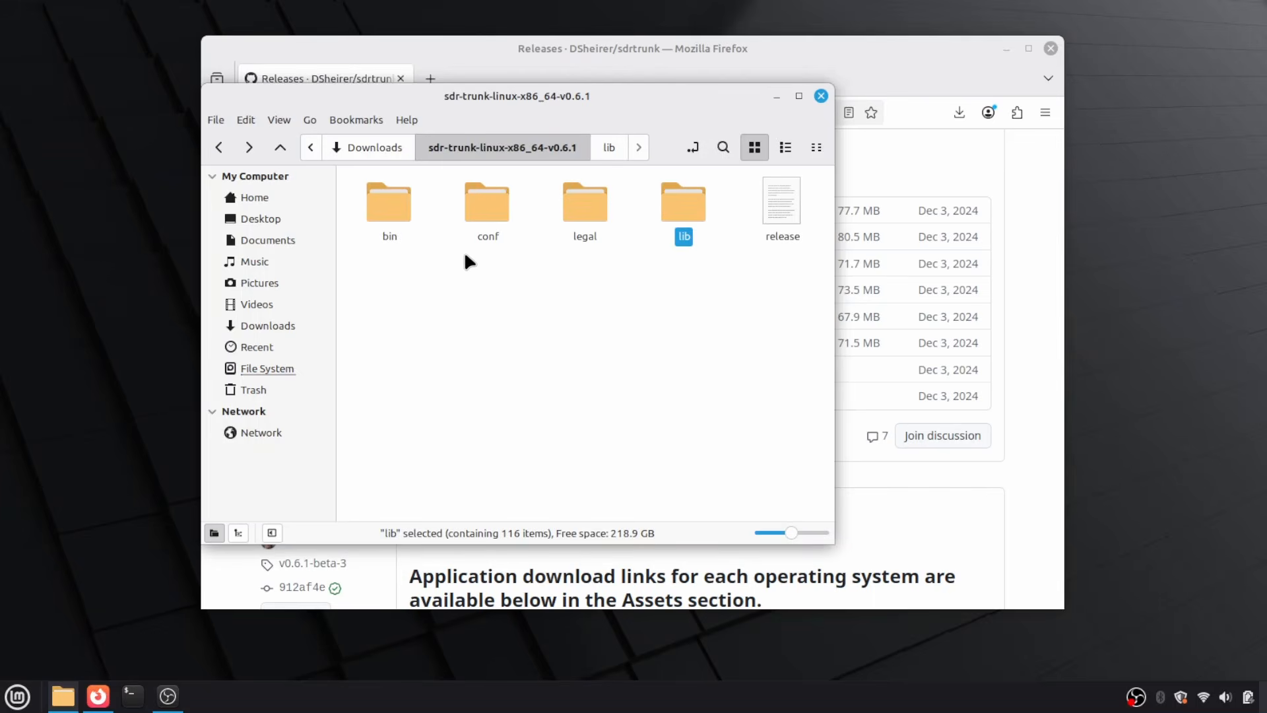
{"action": "left_click", "coordinate": [390, 211]}
{"action": "double_click", "coordinate": [386, 208]}
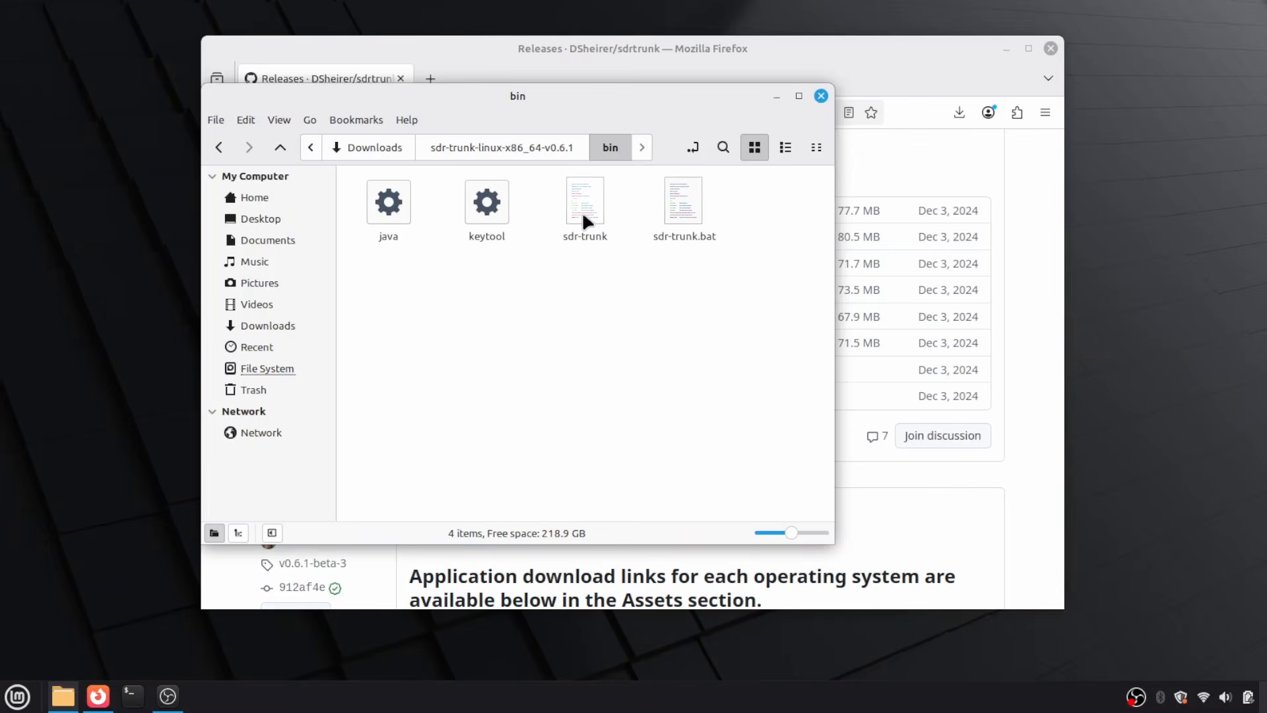
Open a new terminal window.
{"action": "left_click", "coordinate": [132, 695]}
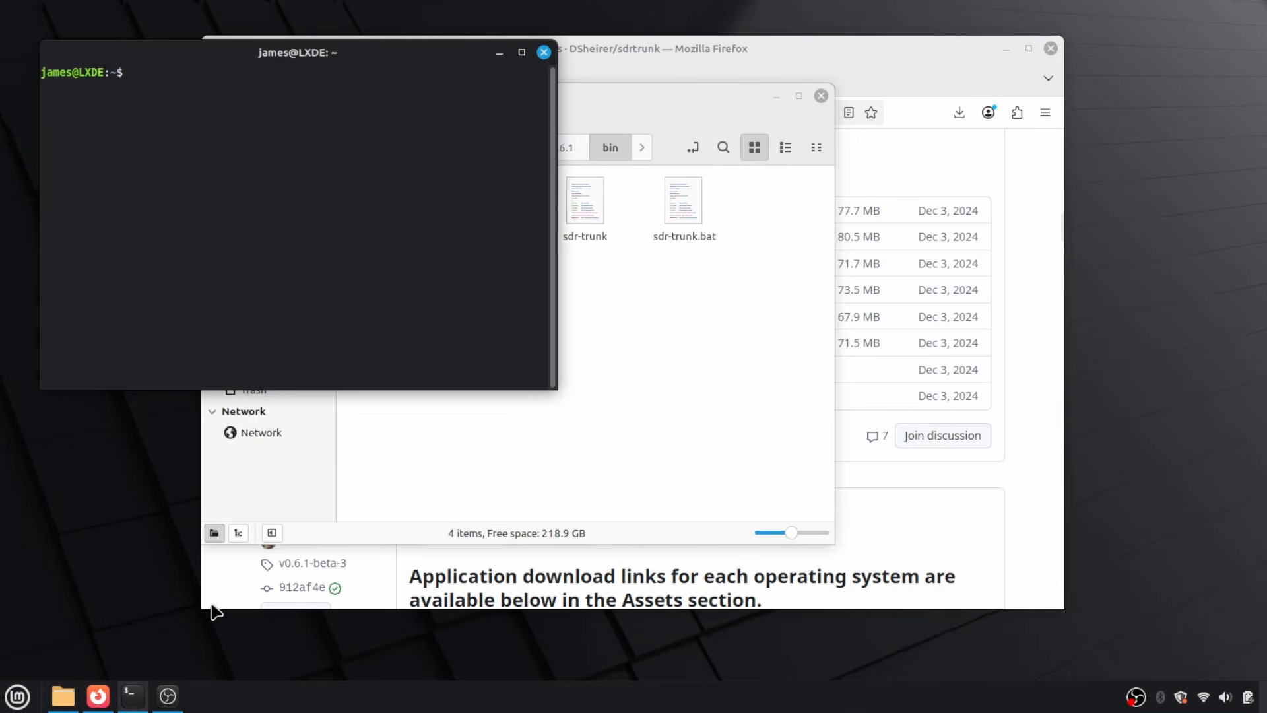
{"action": "mouse_move", "coordinate": [141, 698]}
{"action": "left_click", "coordinate": [18, 696]}
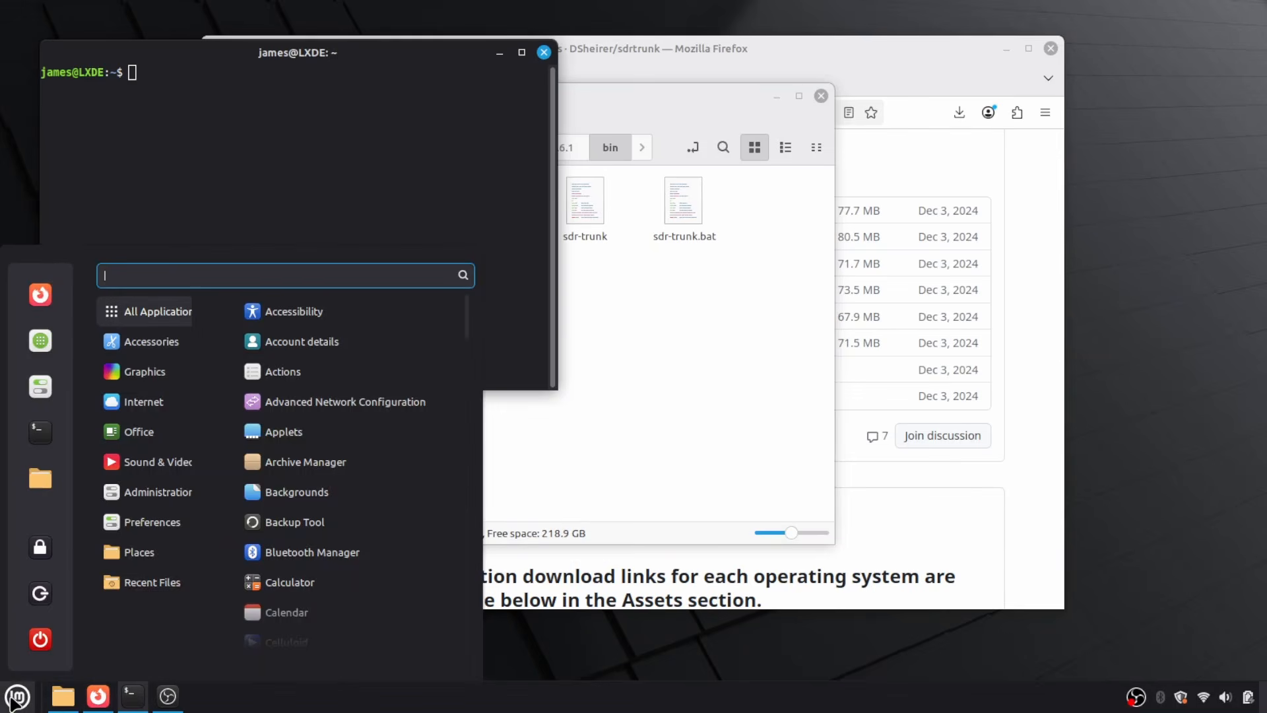
{"action": "mouse_move", "coordinate": [109, 499]}
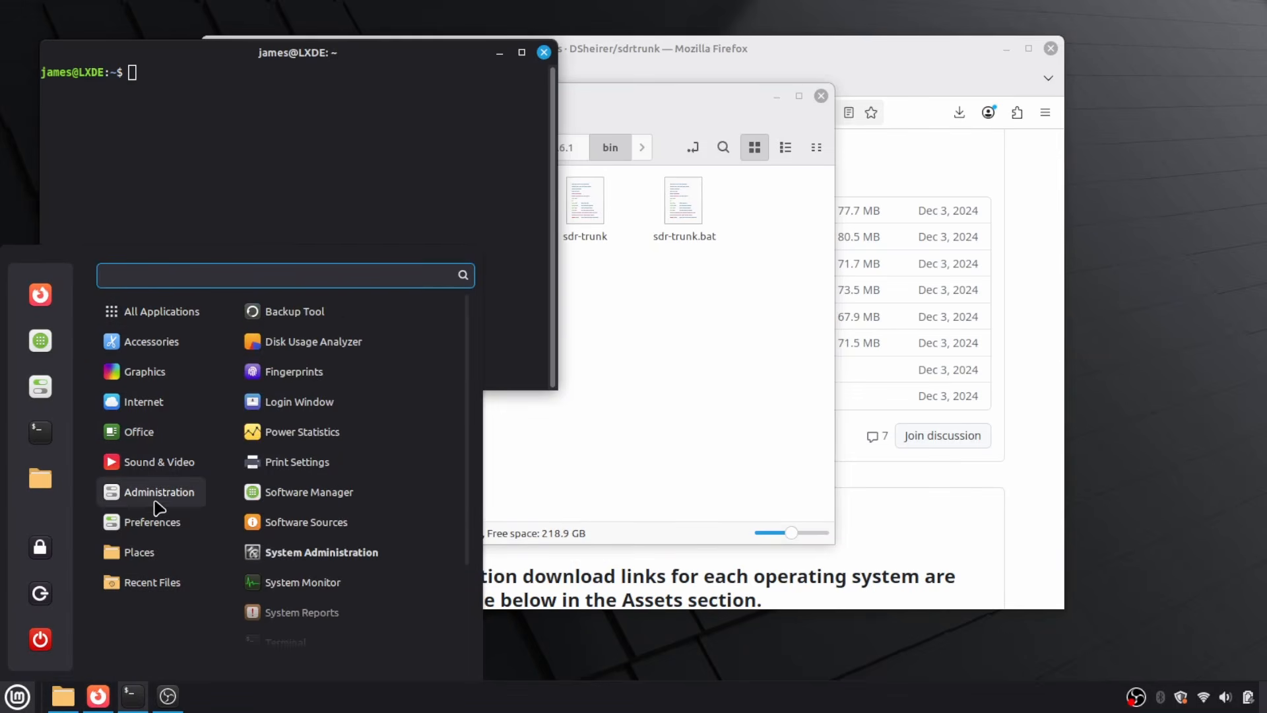
{"action": "type", "text": "term"}
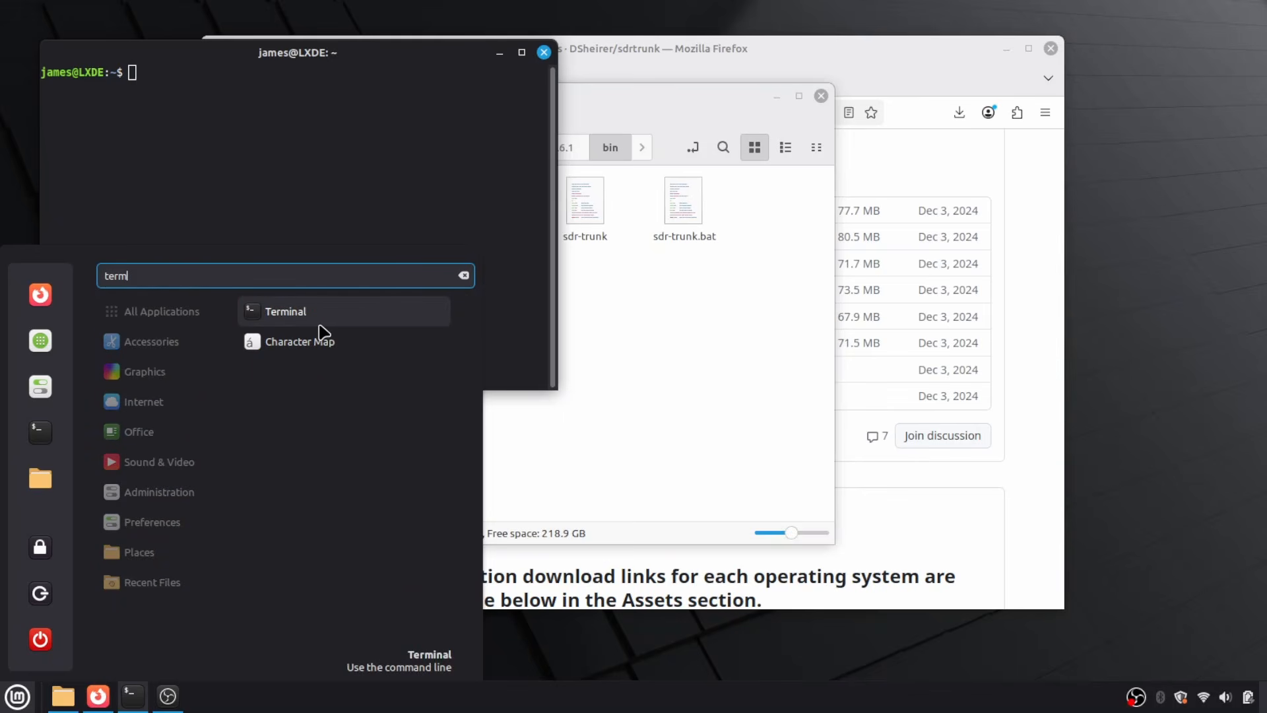
{"action": "left_click", "coordinate": [336, 227]}
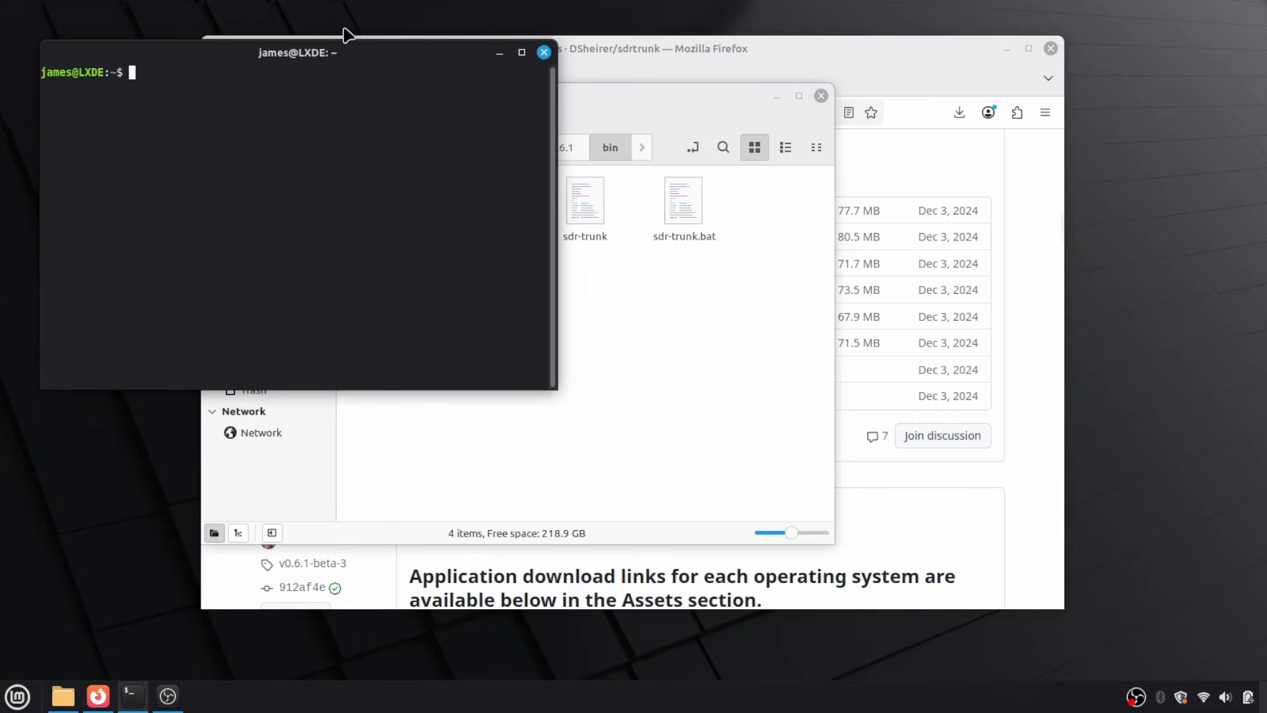
Enlarge the terminal window and check the current location with ls and pwd.
{"action": "left_click_drag", "start_coordinate": [353, 52], "coordinate": [416, 84]}
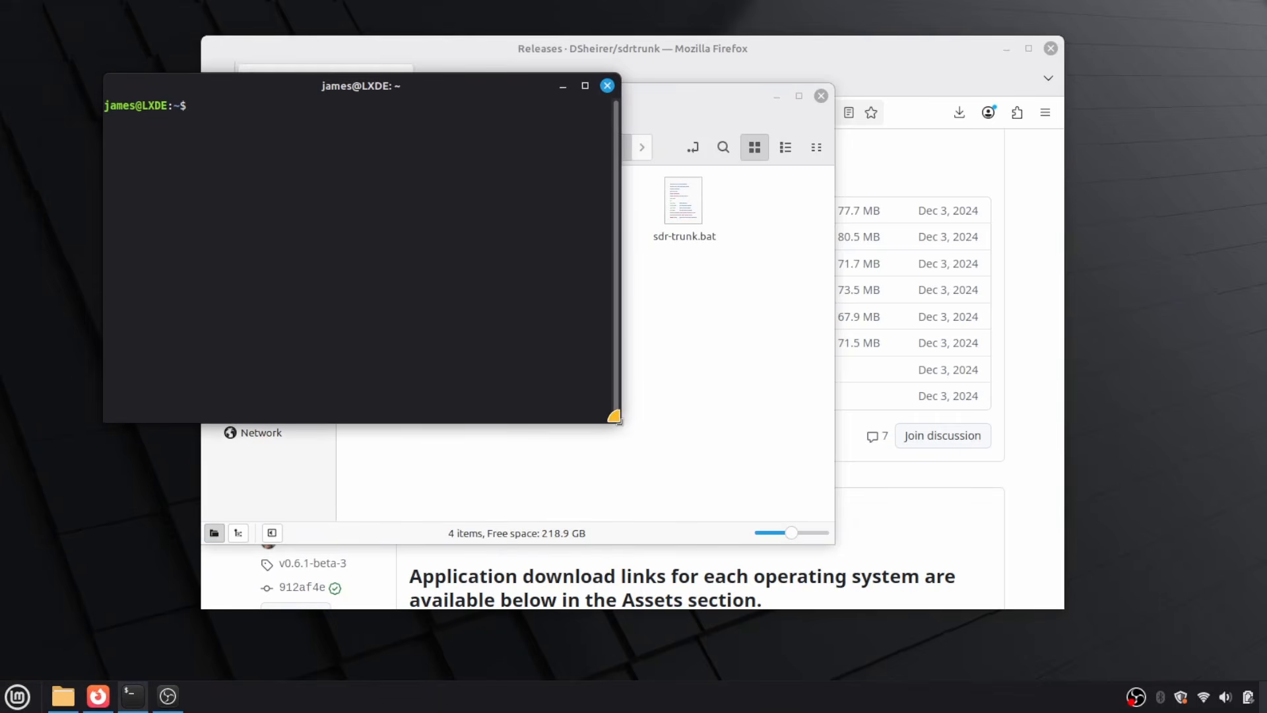
{"action": "left_click_drag", "start_coordinate": [619, 421], "coordinate": [1178, 572]}
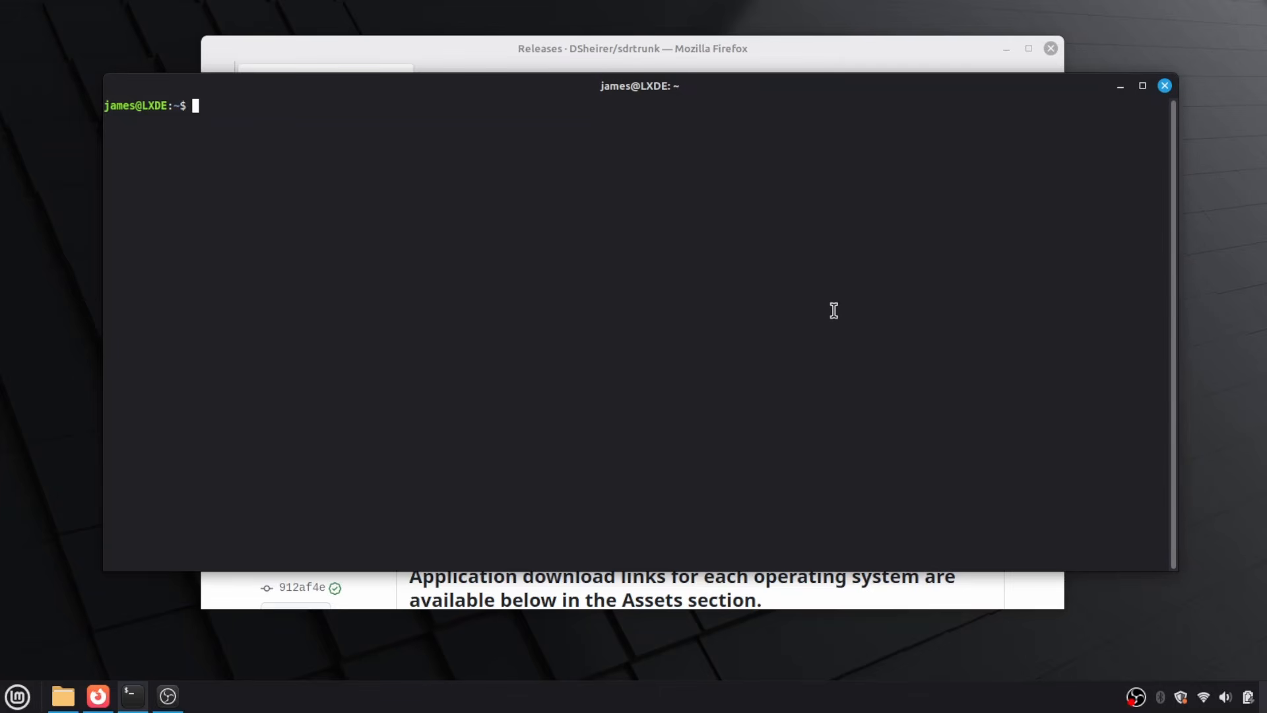
{"action": "type", "text": "ls"}
{"action": "key", "text": "Return"}
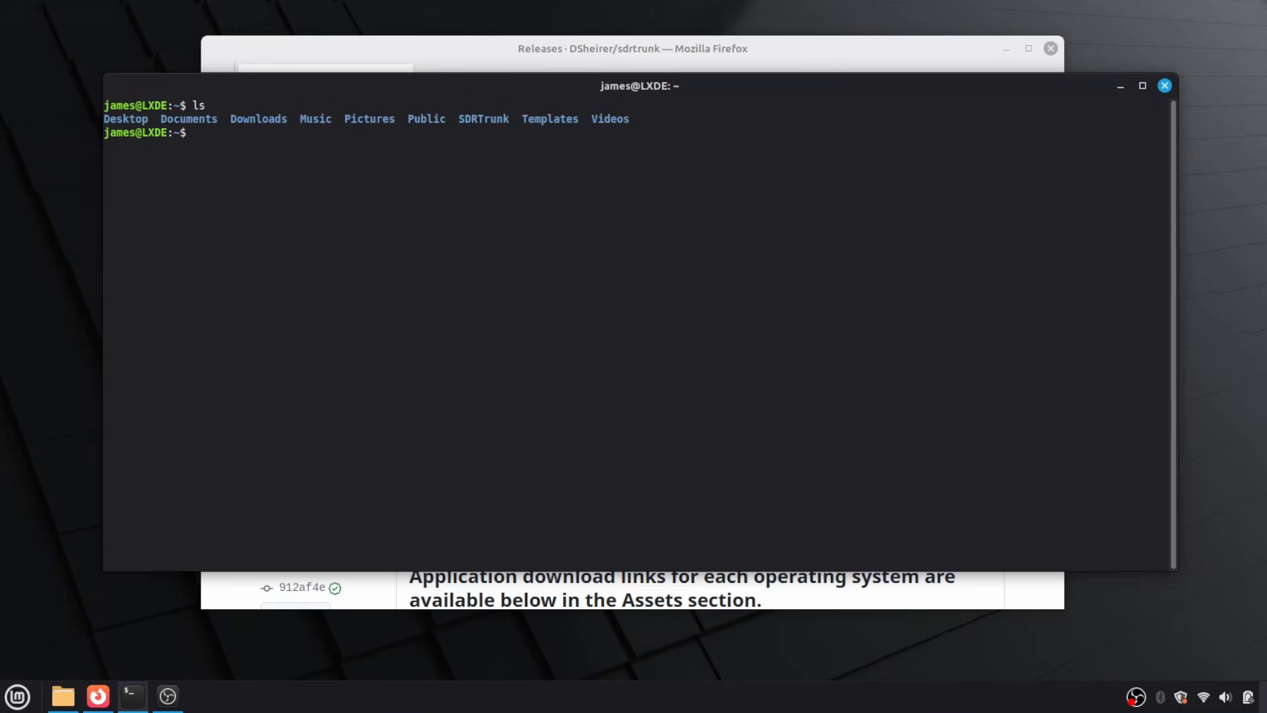
{"action": "type", "text": "pwd"}
{"action": "key", "text": "Return"}
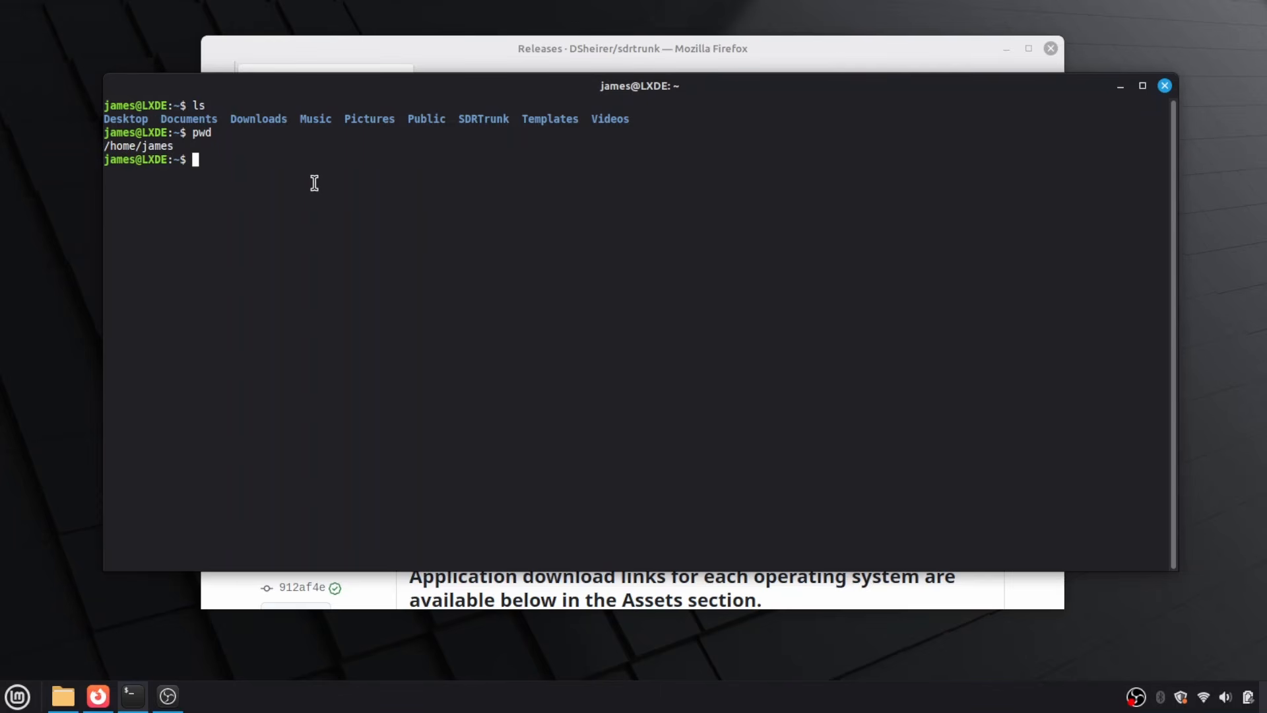
Change to the Downloads folder in the terminal and list its contents.
{"action": "type", "text": "cd Downl"}
{"action": "key", "text": "Tab"}
{"action": "key", "text": "Return"}
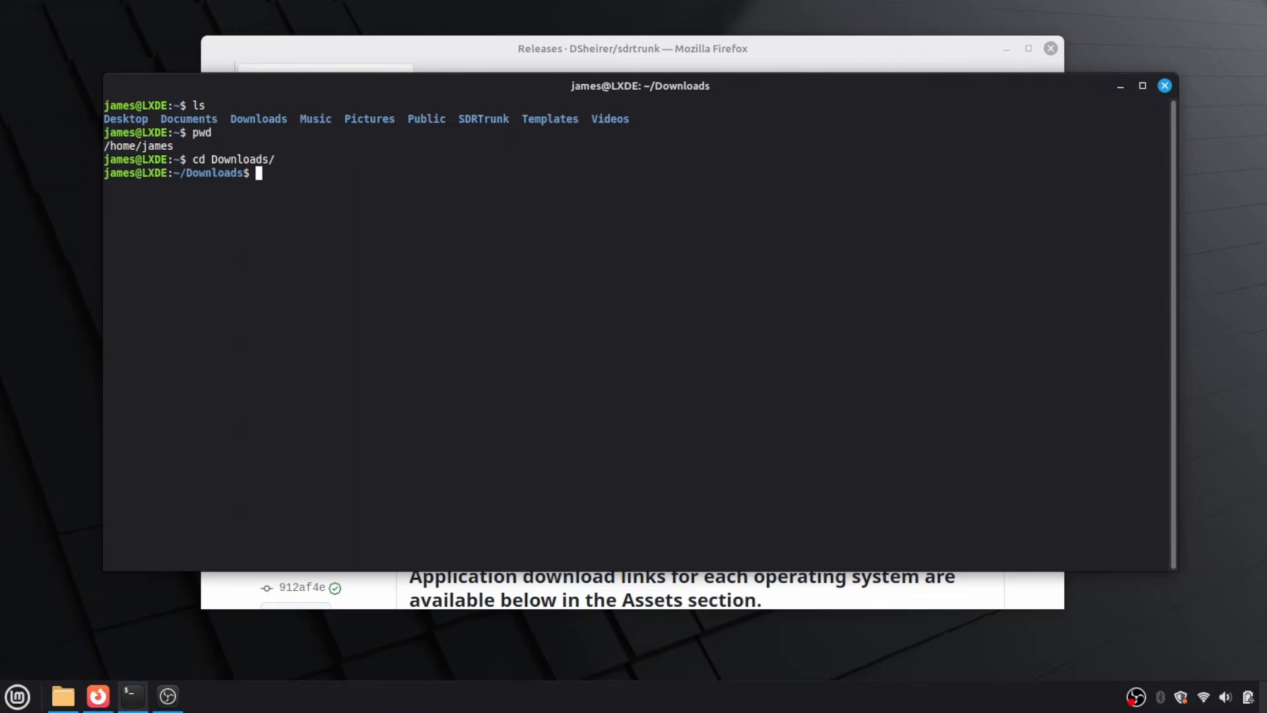
{"action": "type", "text": "ls"}
{"action": "key", "text": "Return"}
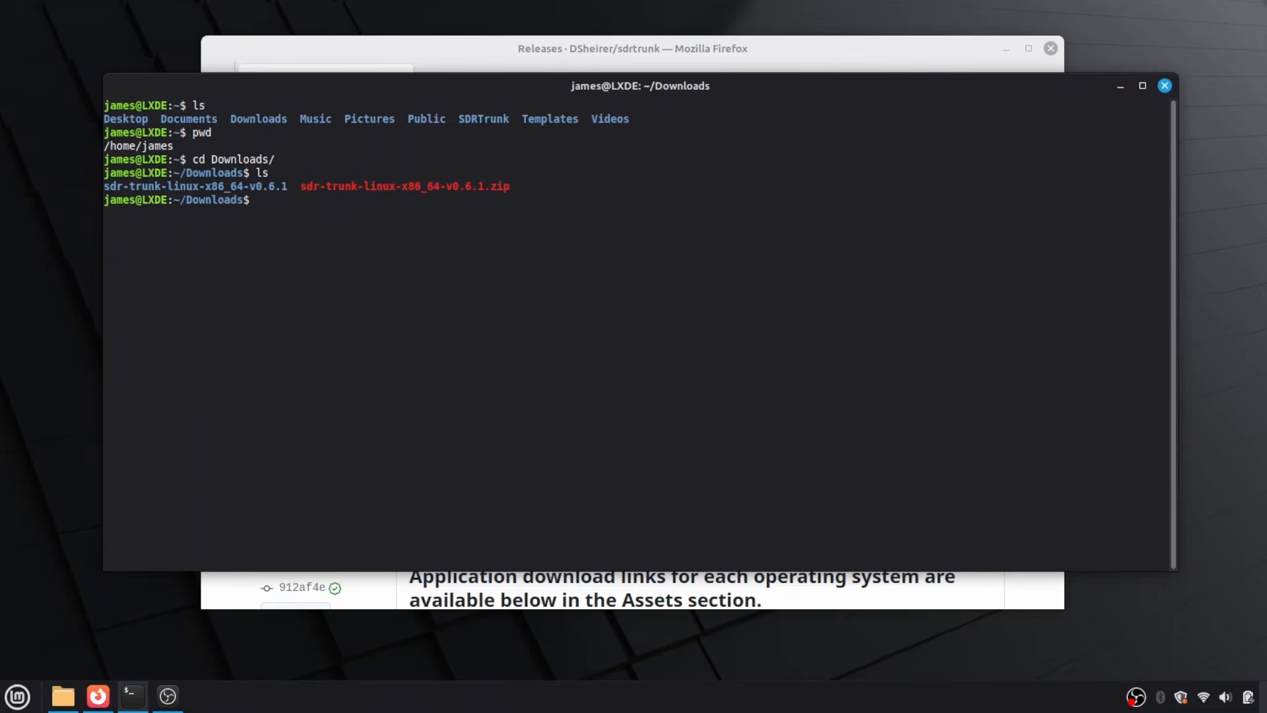
Change into the sdr-trunk-linux-x86_64-v0.6.1 folder and list its contents.
{"action": "type", "text": "cd sdr"}
{"action": "key", "text": "Tab"}
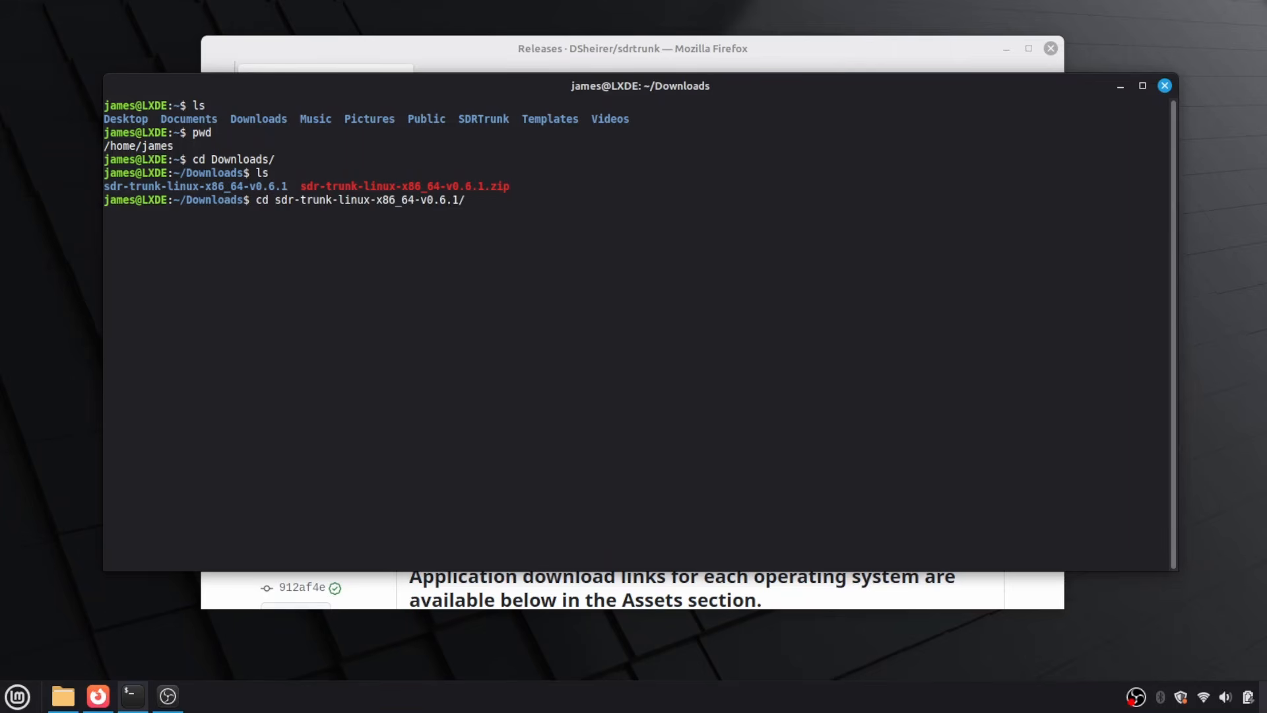
{"action": "key", "text": "Return"}
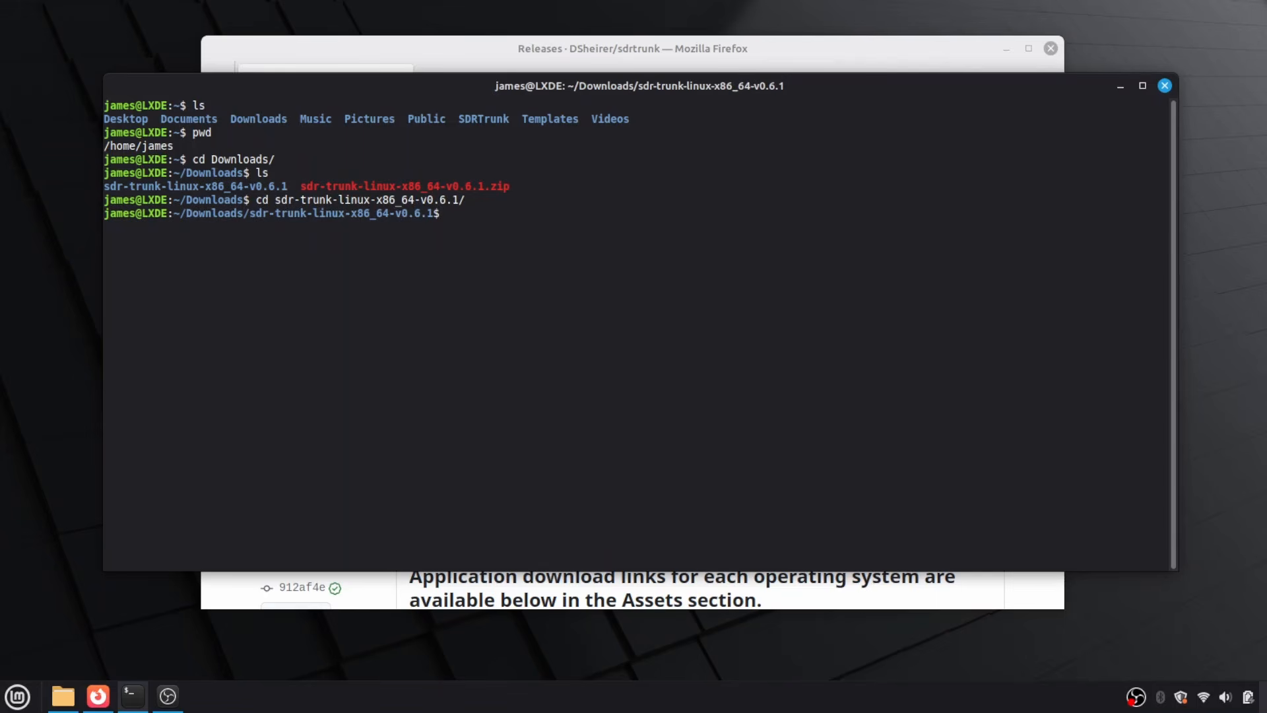
{"action": "type", "text": "ls"}
{"action": "key", "text": "Return"}
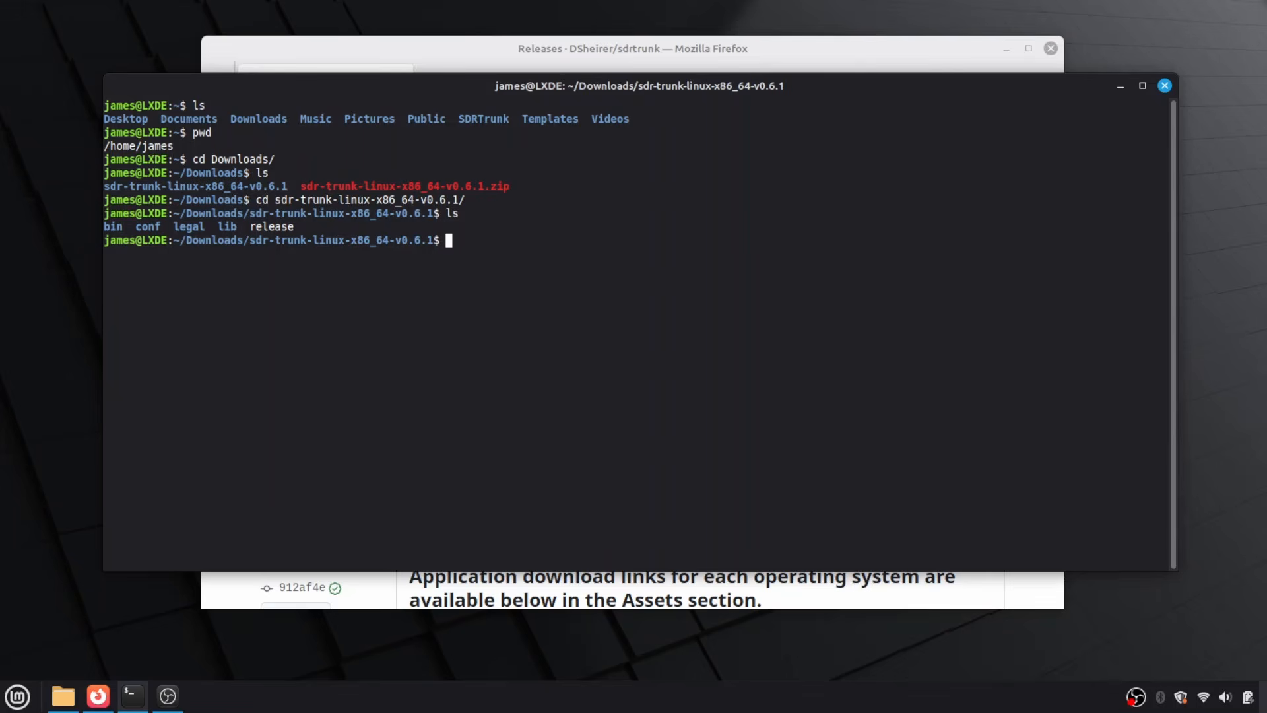
Change into the bin subfolder and list its files.
{"action": "type", "text": "cd bin"}
{"action": "key", "text": "Return"}
{"action": "type", "text": "ls"}
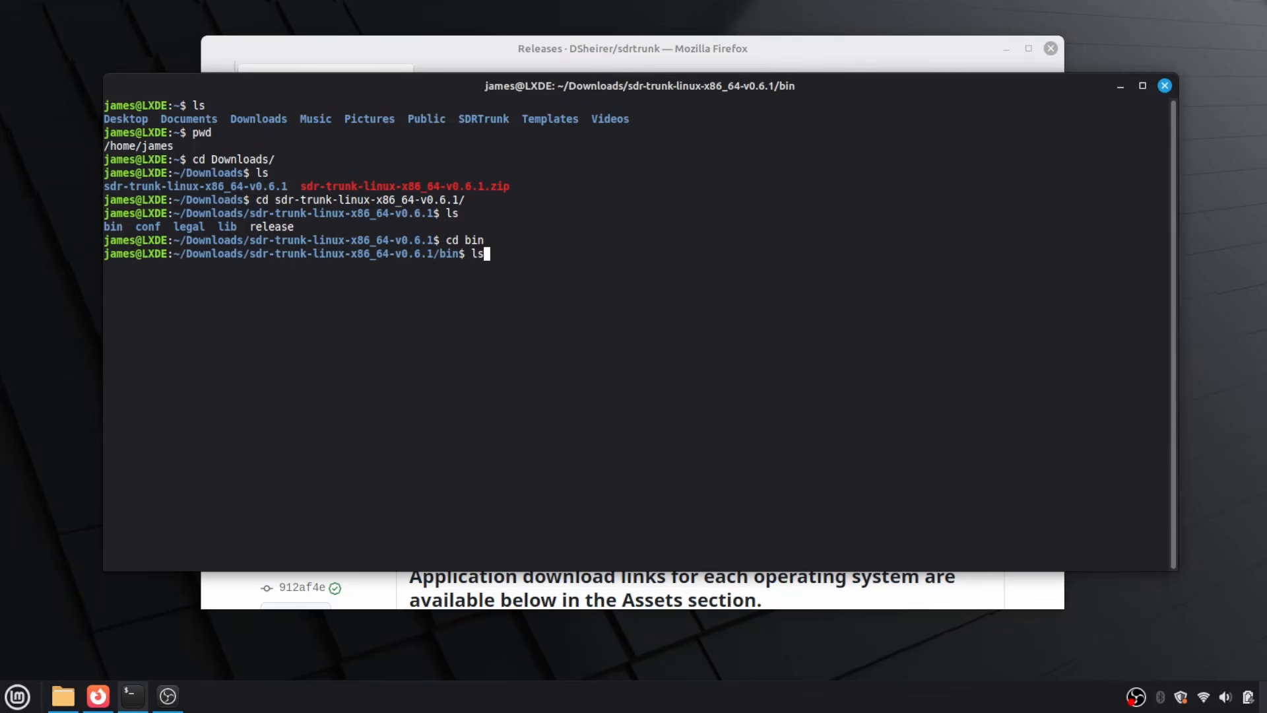
{"action": "key", "text": "Return"}
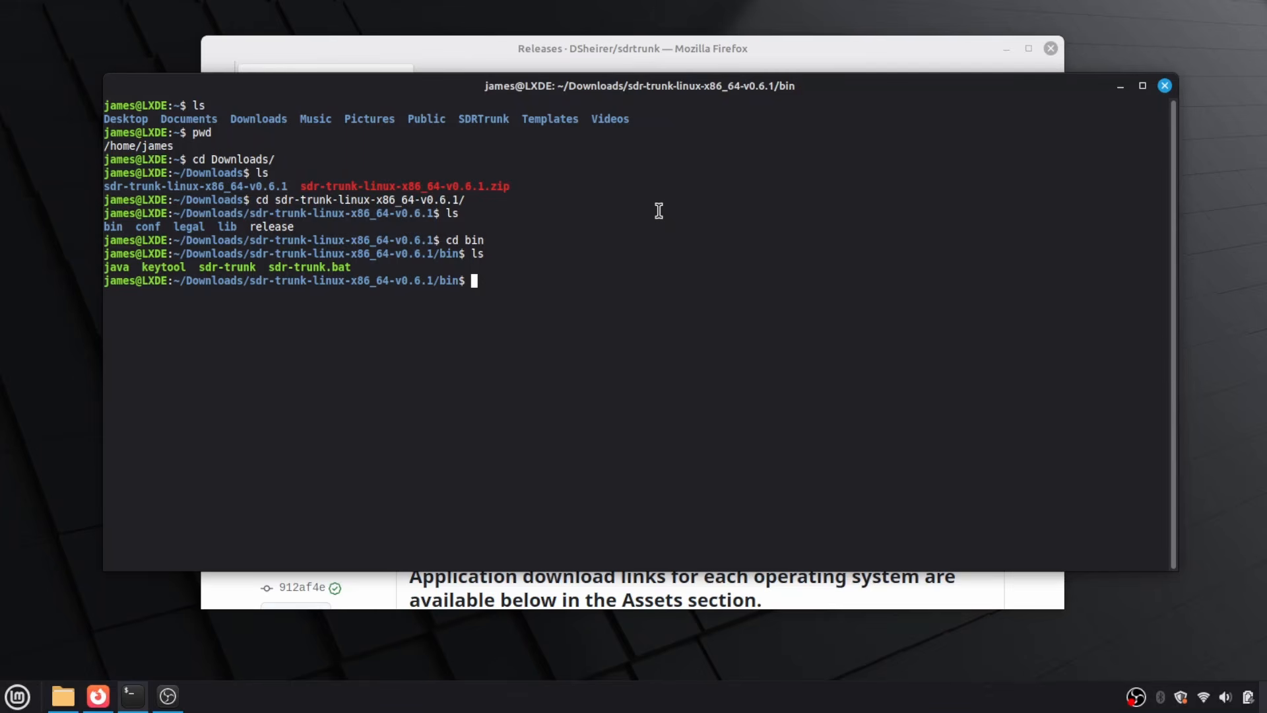
Page through the sdr-trunk startup script to its end and back using cat piped to less, and quit the viewer.
{"action": "type", "text": "cat sdr-trunk |"}
{"action": "type", "text": "less"}
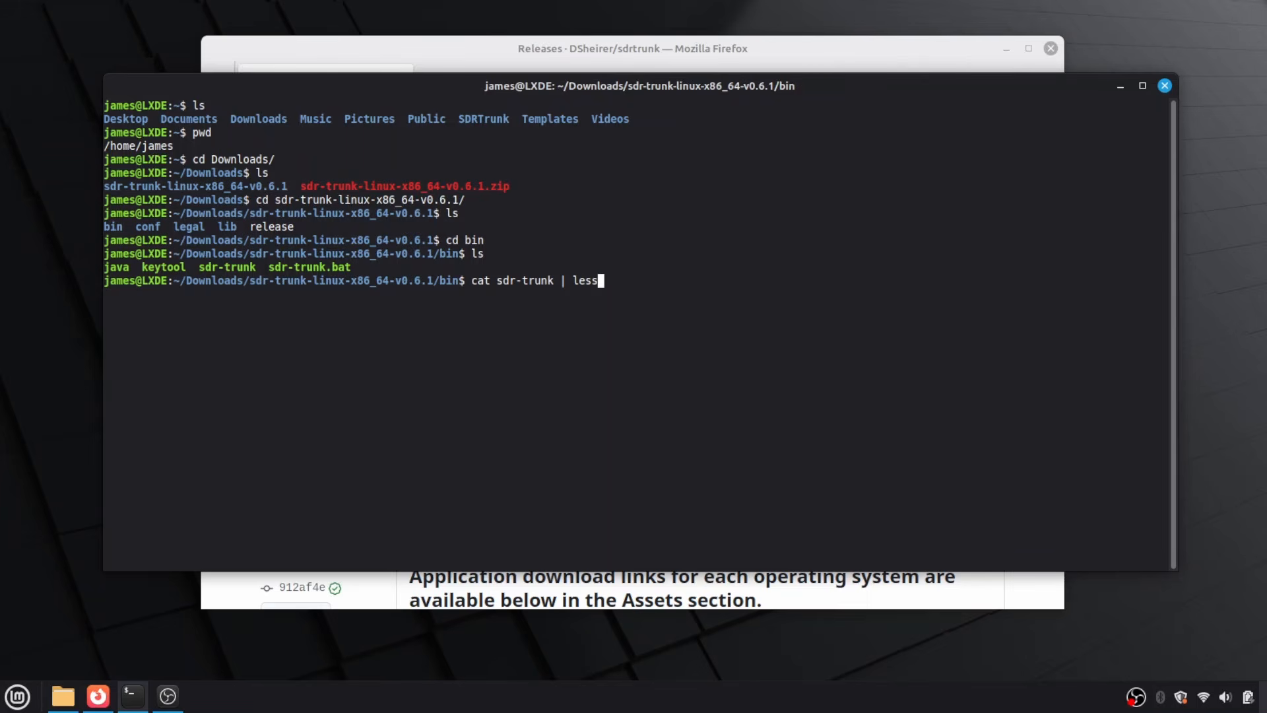
{"action": "key", "text": "Return"}
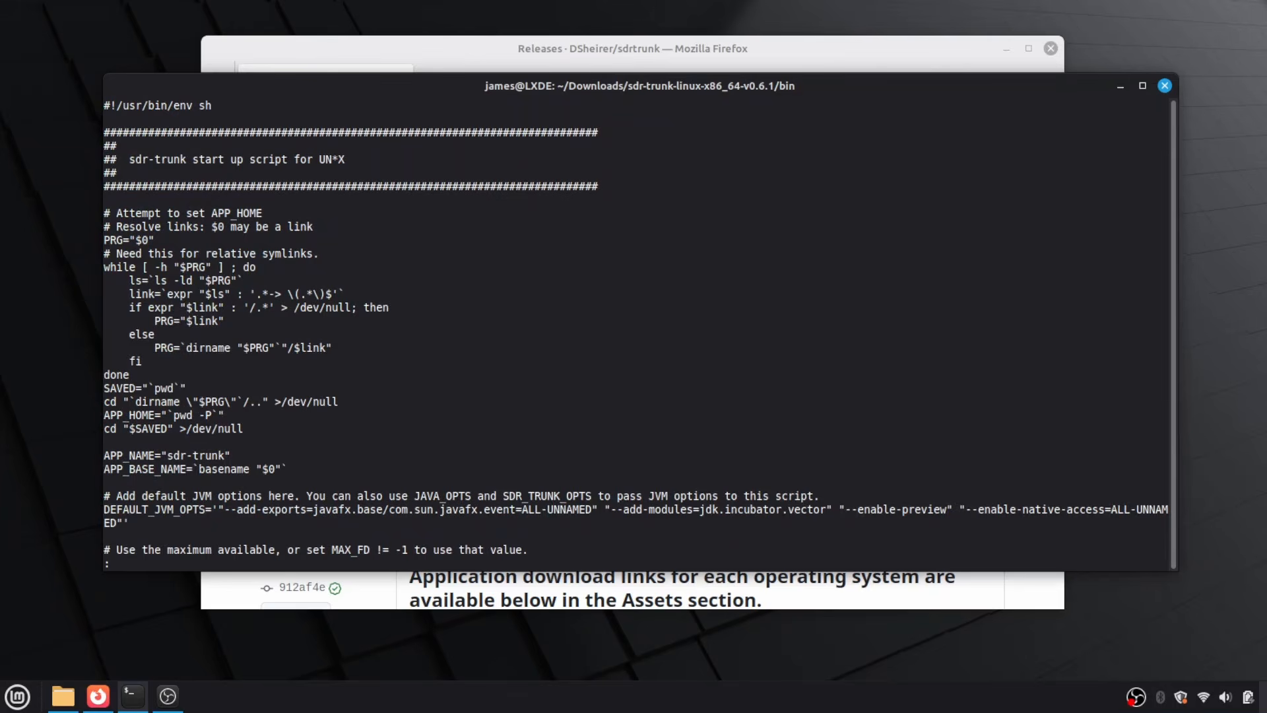
{"action": "left_click_drag", "start_coordinate": [104, 132], "coordinate": [686, 485]}
{"action": "left_click", "coordinate": [698, 426]}
{"action": "key", "text": "space"}
{"action": "key", "text": "space"}
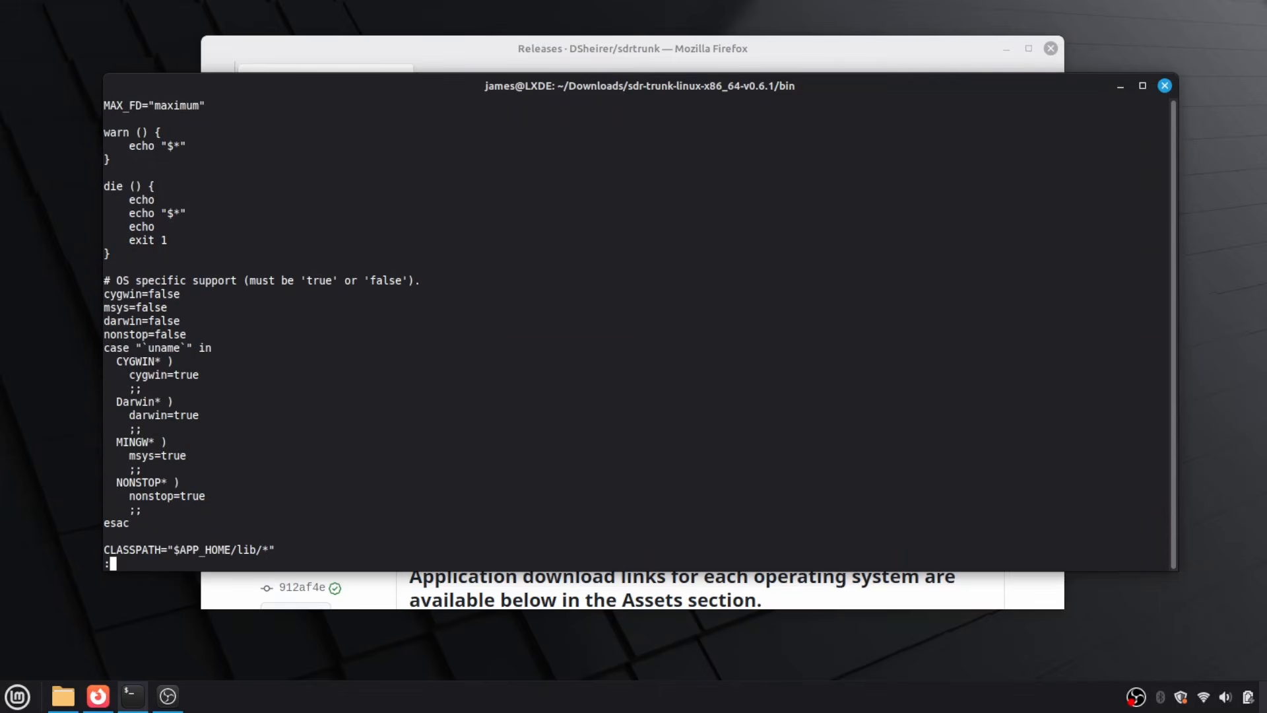
{"action": "key", "text": "space"}
{"action": "key", "text": "space"}
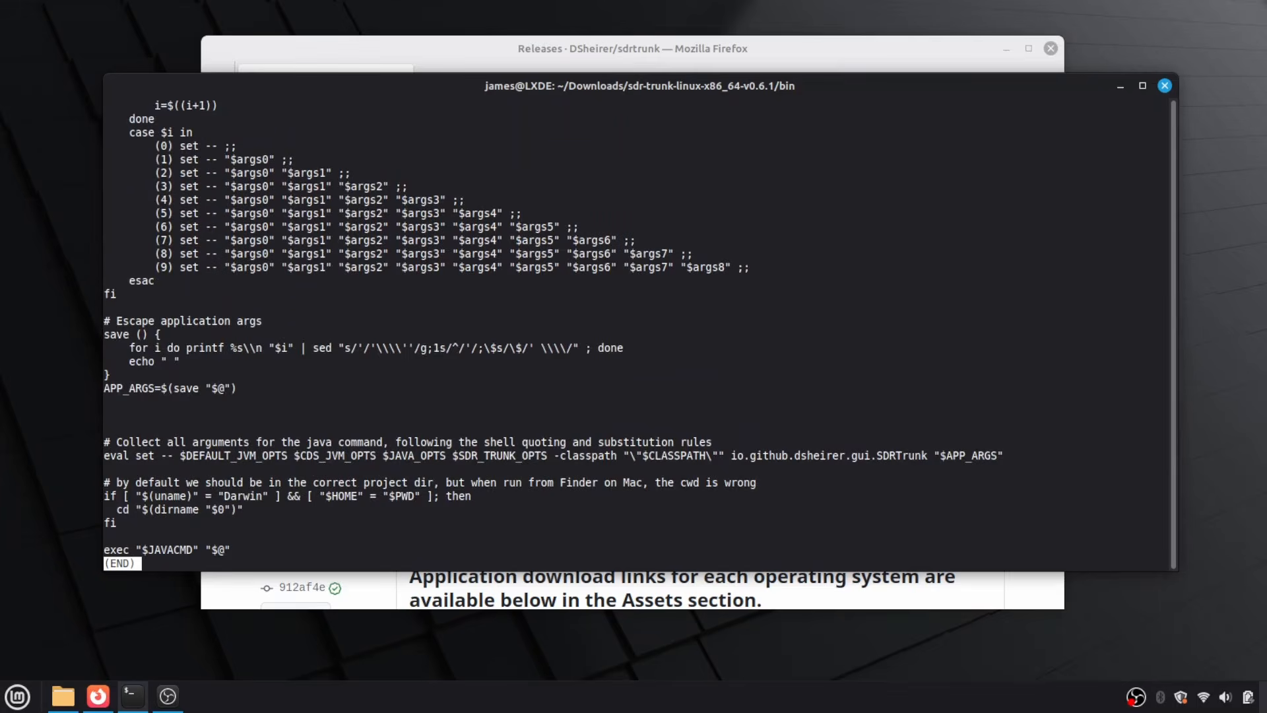
{"action": "key", "text": "b"}
{"action": "key", "text": "b"}
{"action": "key", "text": "b"}
{"action": "key", "text": "b"}
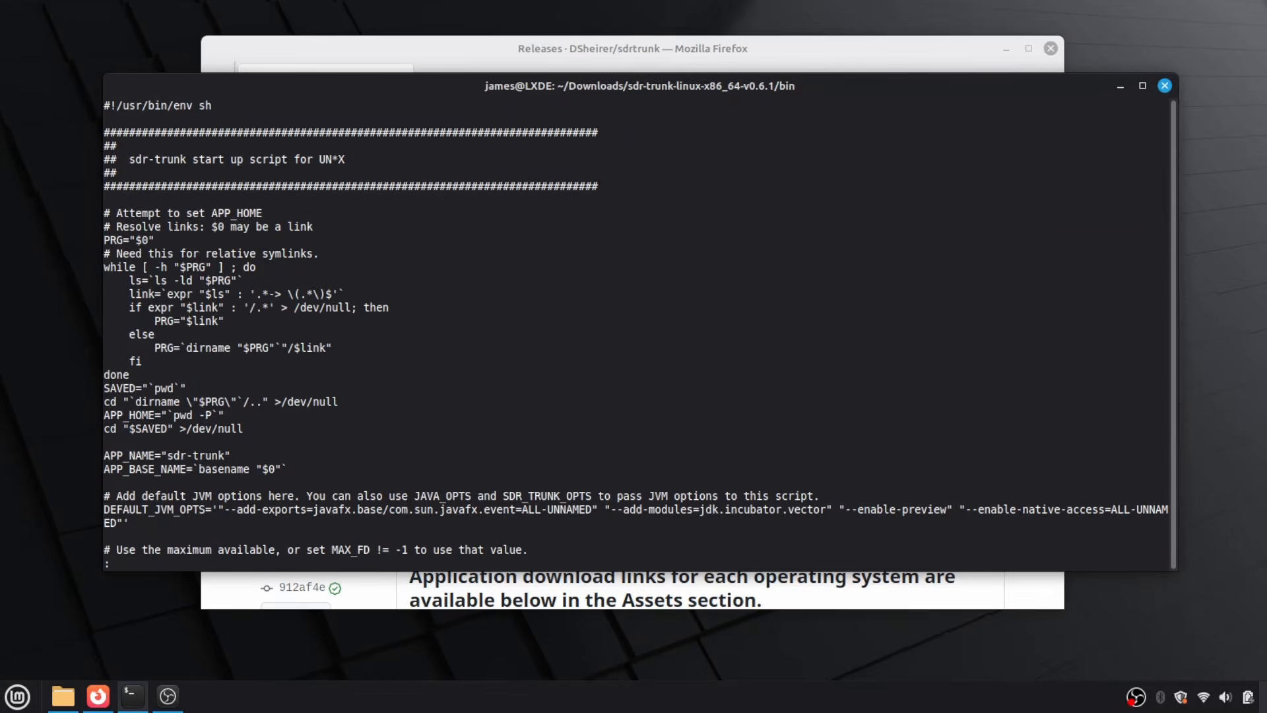
{"action": "type", "text": ":q"}
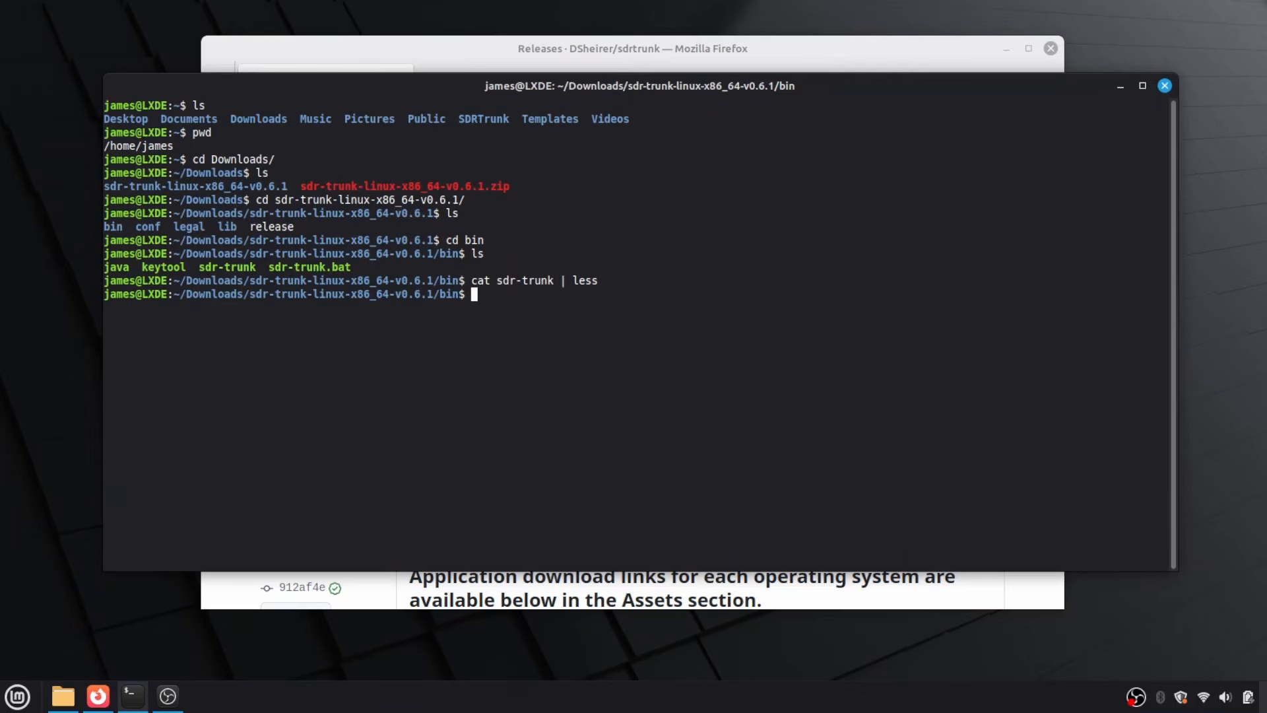
Launch SDRTrunk from the bin folder with ./sdr-trunk and decline the CPU calibration.
{"action": "type", "text": "./sdr-trunk"}
{"action": "key", "text": "Return"}
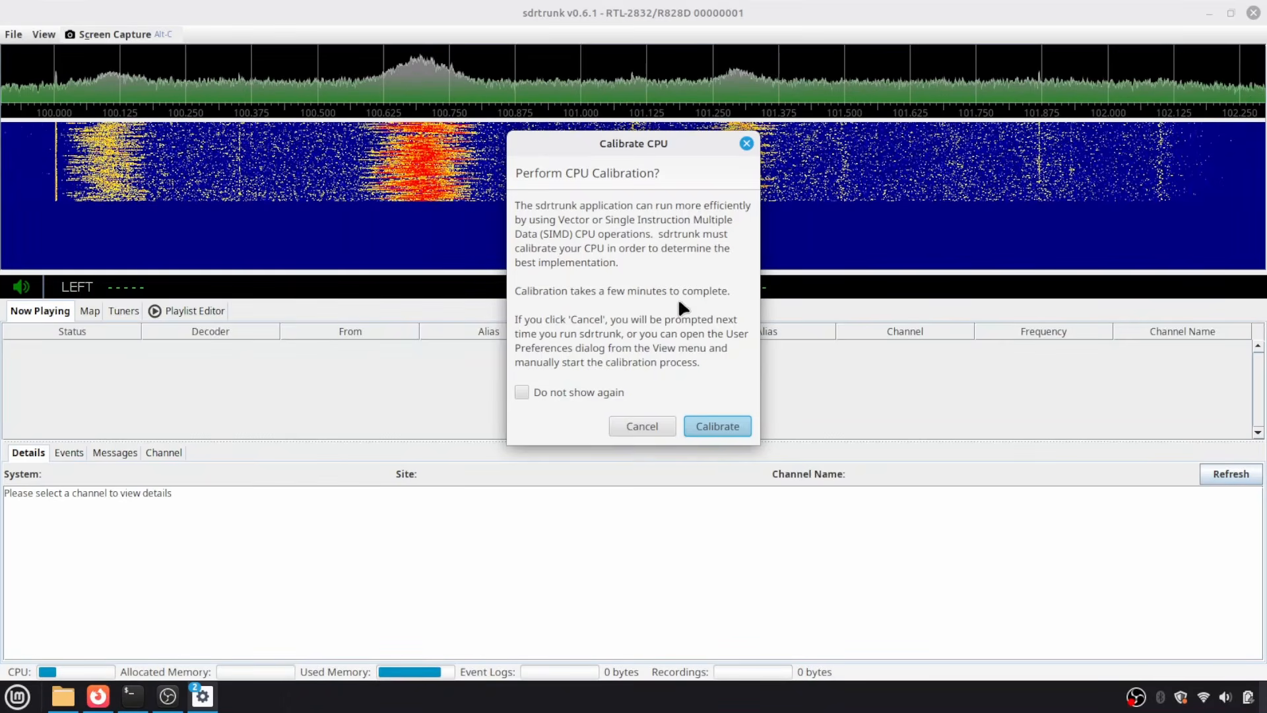
{"action": "left_click", "coordinate": [646, 426]}
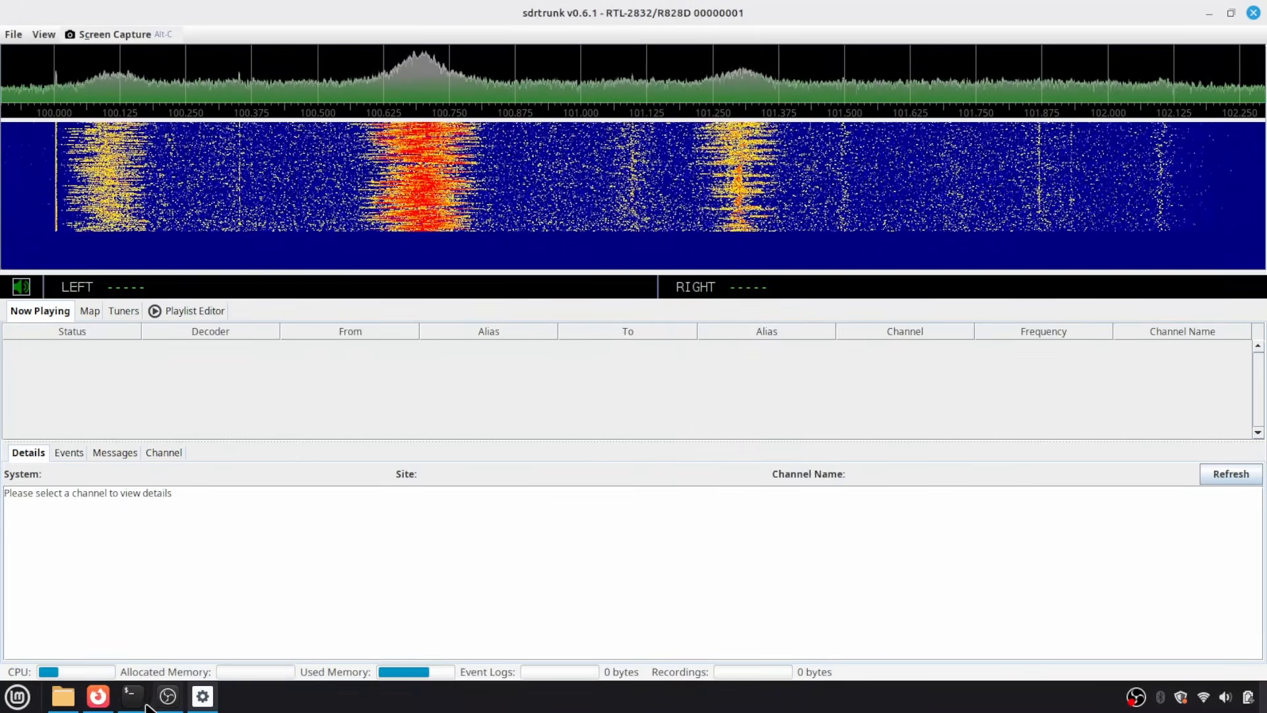
Switch to the terminal, examine SDRTrunk's startup log, including the playlist, GUI start and USB tuner lines, and minimize the terminal.
{"action": "left_click", "coordinate": [133, 696]}
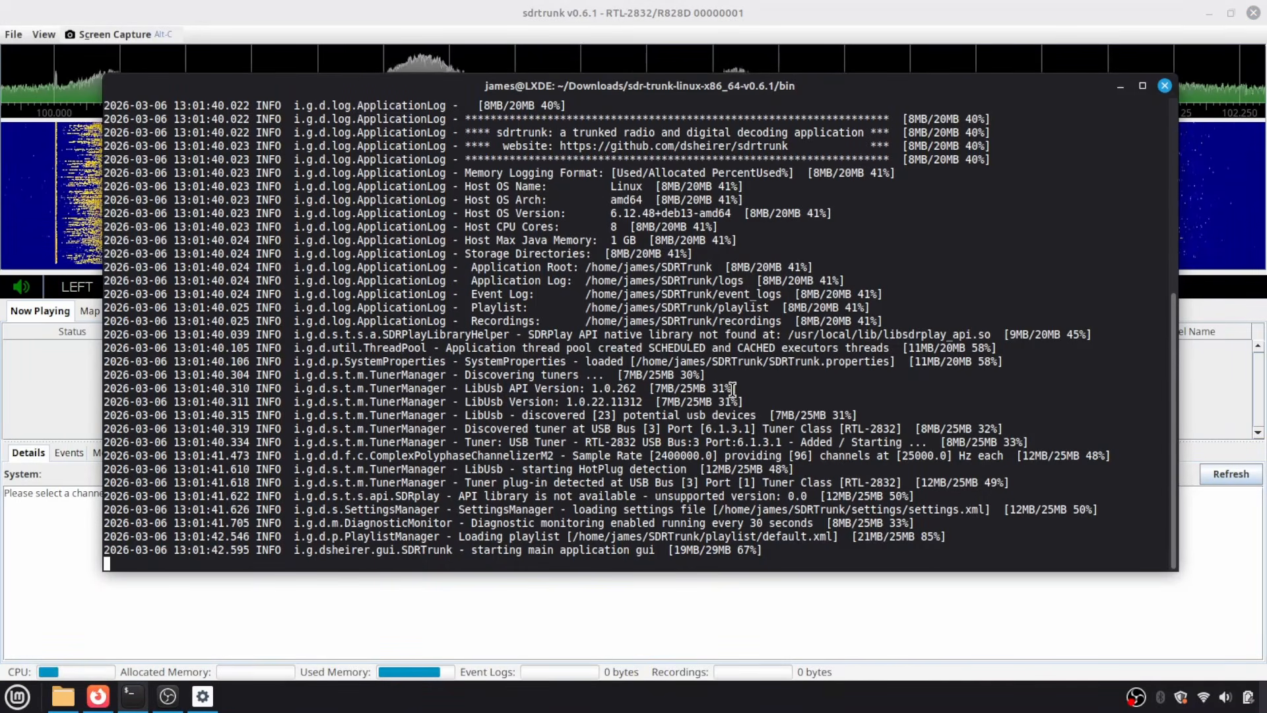
{"action": "scroll", "coordinate": [720, 386], "scroll_direction": "up", "scroll_amount": 5}
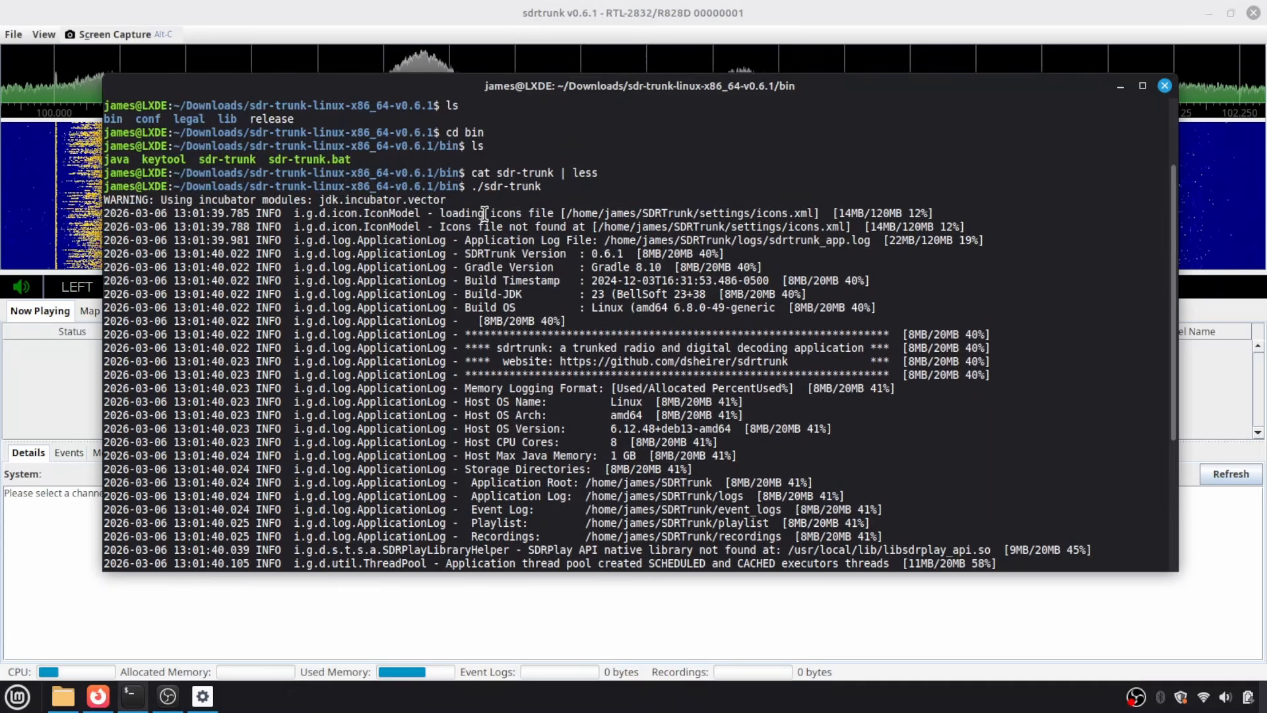
{"action": "scroll", "coordinate": [496, 193], "scroll_direction": "down", "scroll_amount": 2}
{"action": "scroll", "coordinate": [501, 192], "scroll_direction": "down", "scroll_amount": 3}
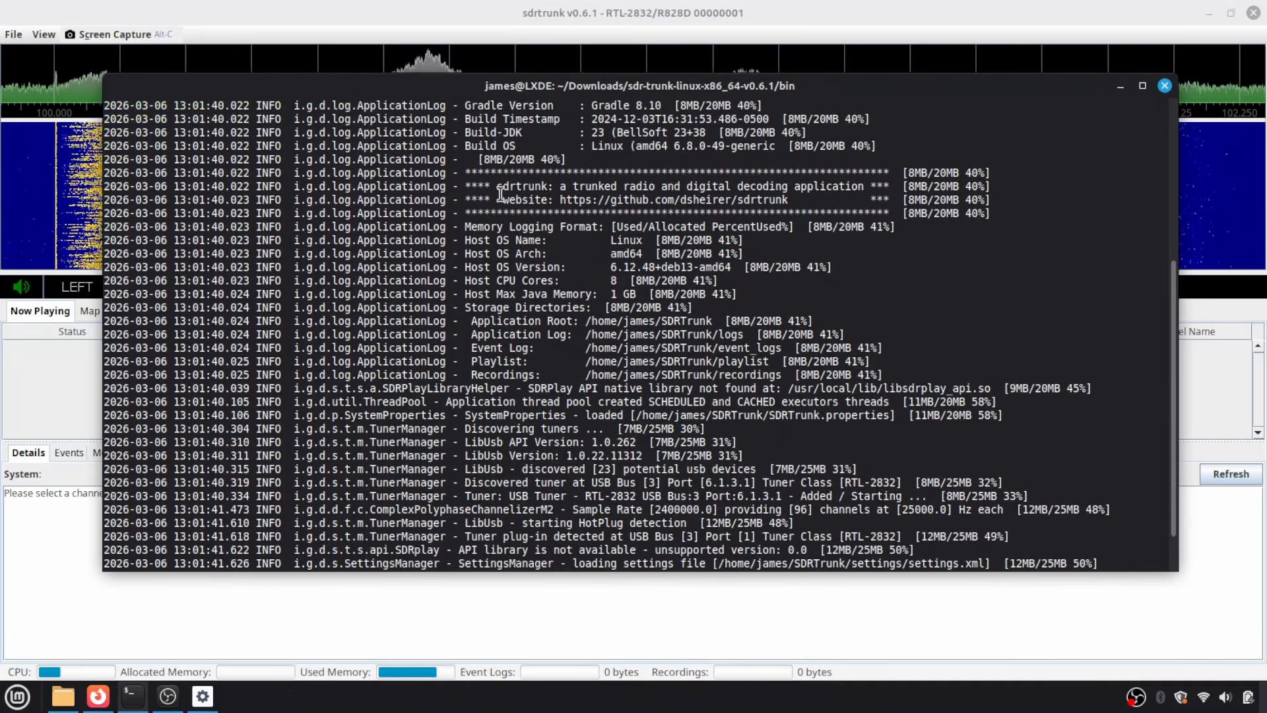
{"action": "scroll", "coordinate": [501, 193], "scroll_direction": "down", "scroll_amount": 2}
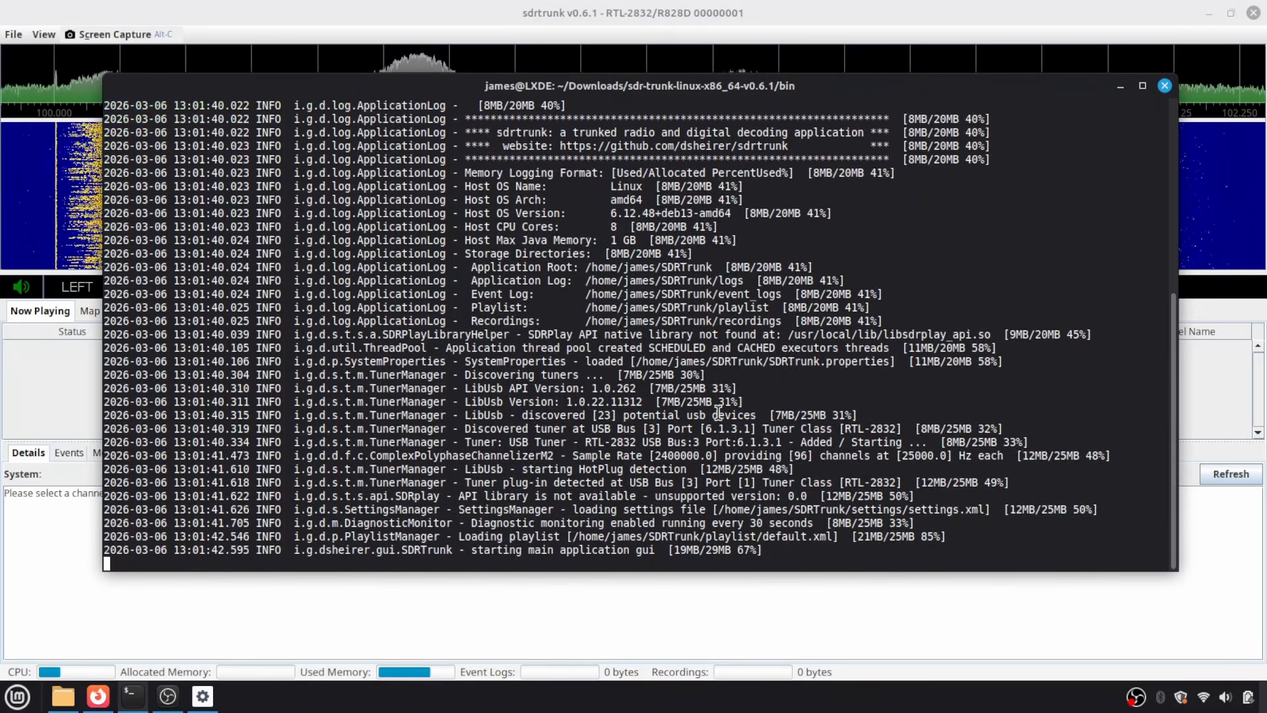
{"action": "left_click_drag", "start_coordinate": [781, 550], "coordinate": [95, 541]}
{"action": "right_click", "coordinate": [159, 543]}
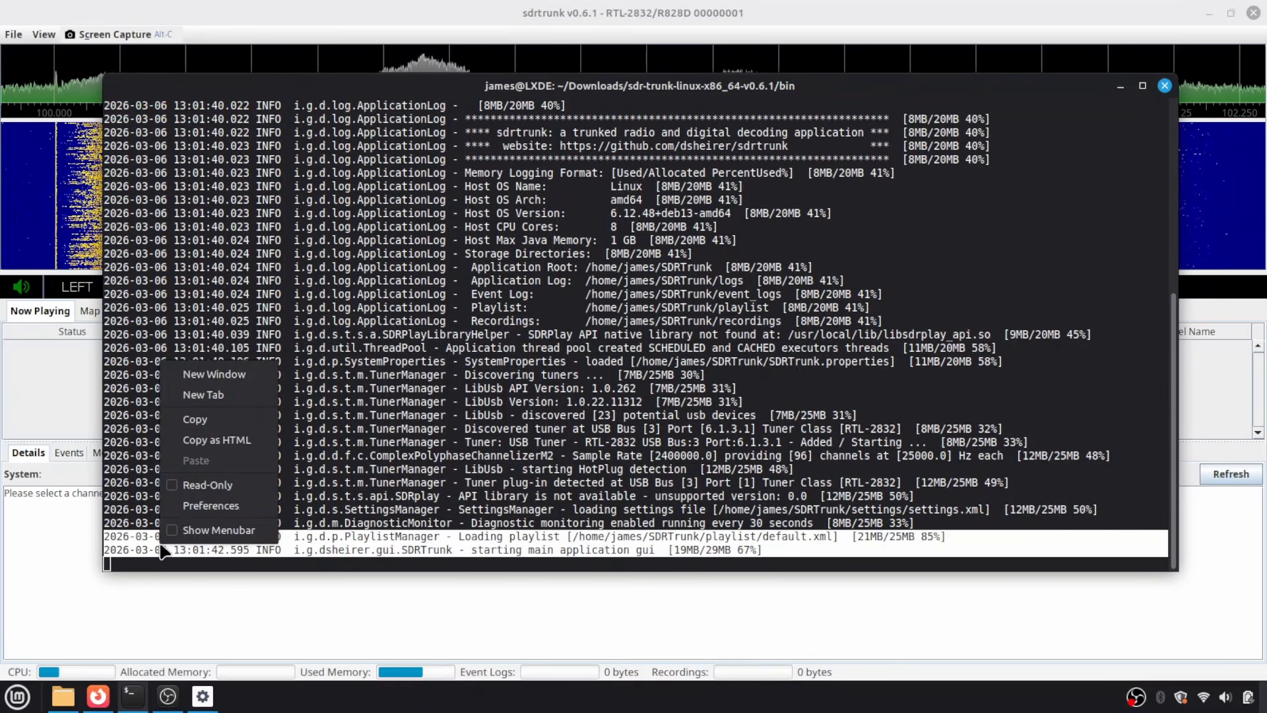
{"action": "left_click", "coordinate": [540, 537]}
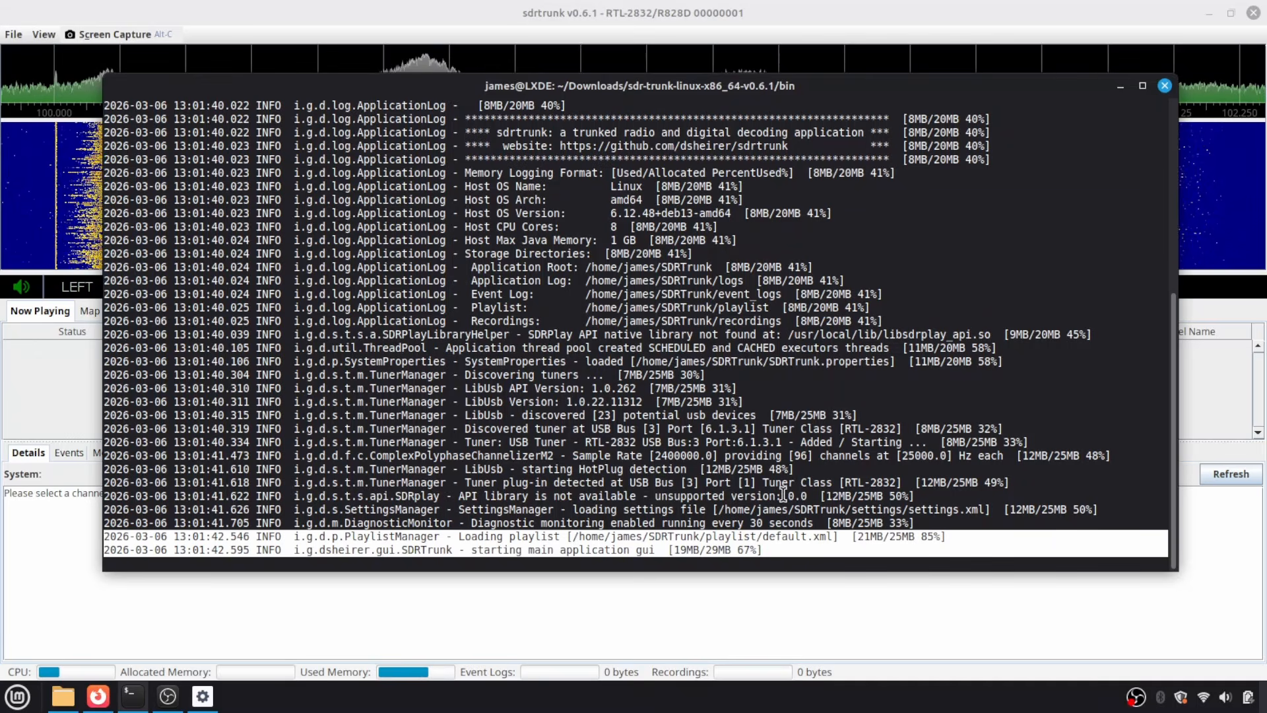
{"action": "left_click", "coordinate": [759, 553]}
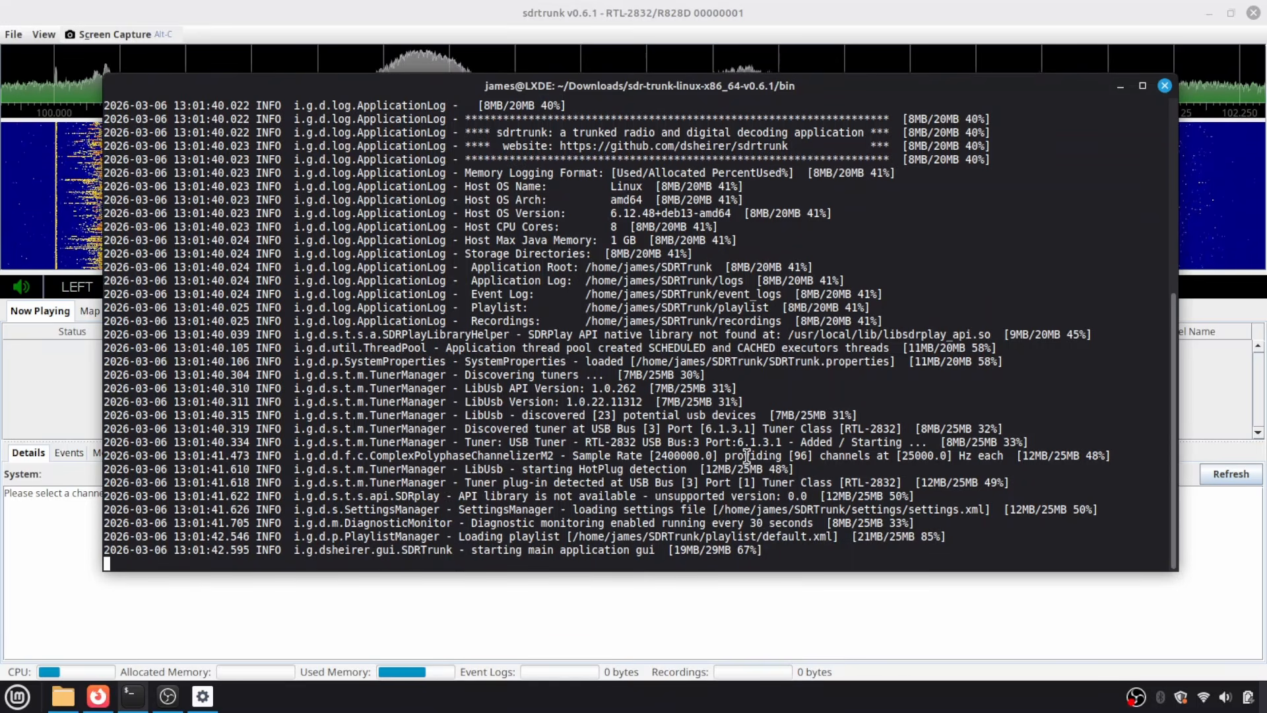
{"action": "left_click_drag", "start_coordinate": [464, 442], "coordinate": [901, 440]}
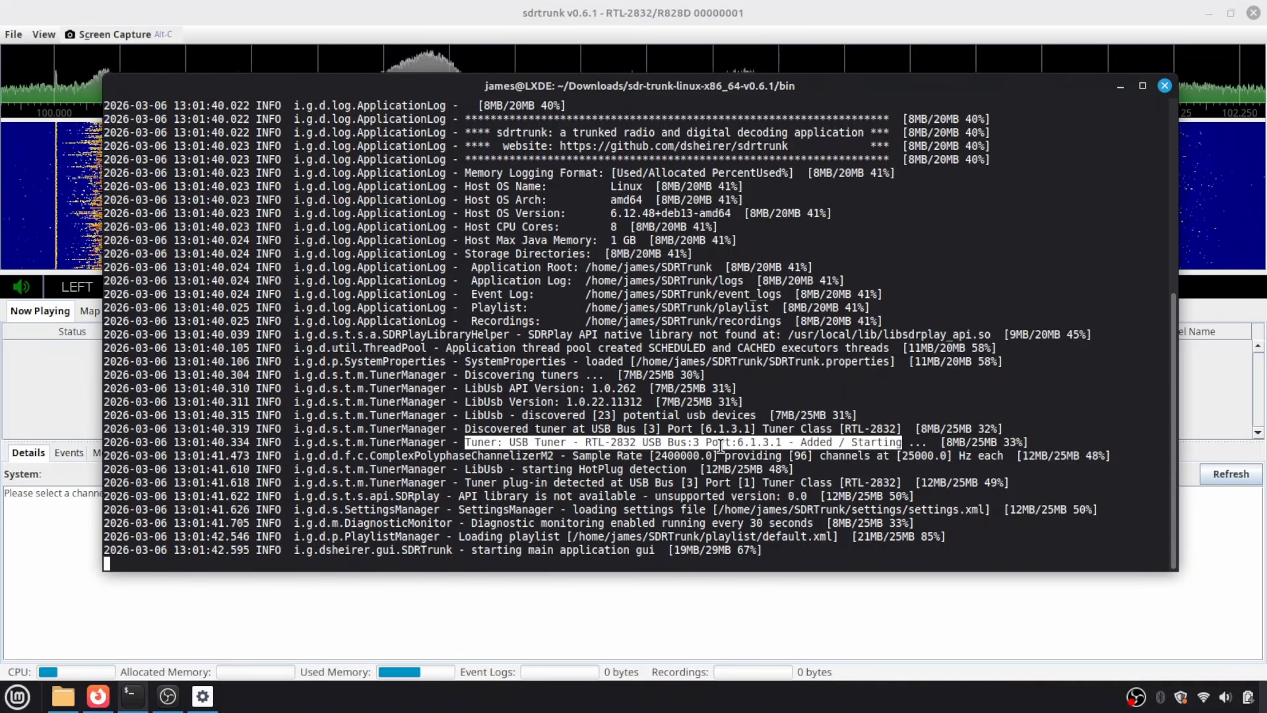
{"action": "left_click", "coordinate": [1120, 86]}
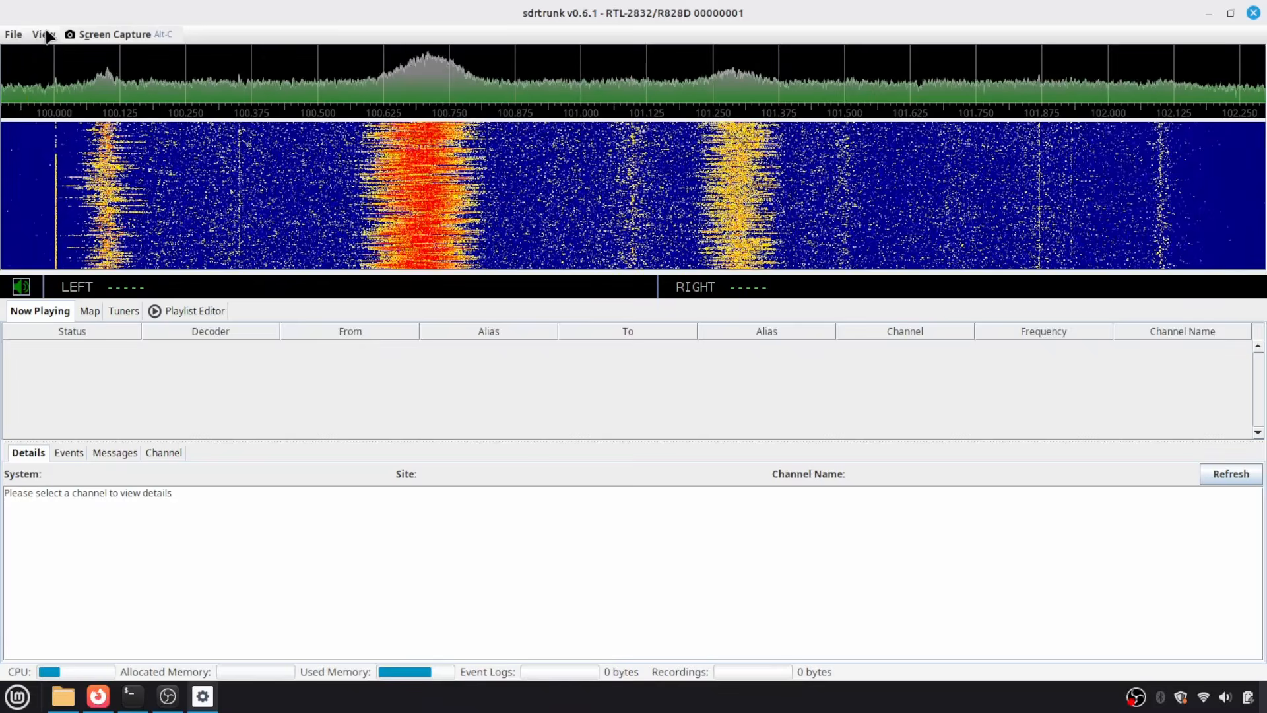
Open the Output/Tones audio settings in SDRTrunk's User Preferences and test the selected audio output device.
{"action": "left_click", "coordinate": [45, 34]}
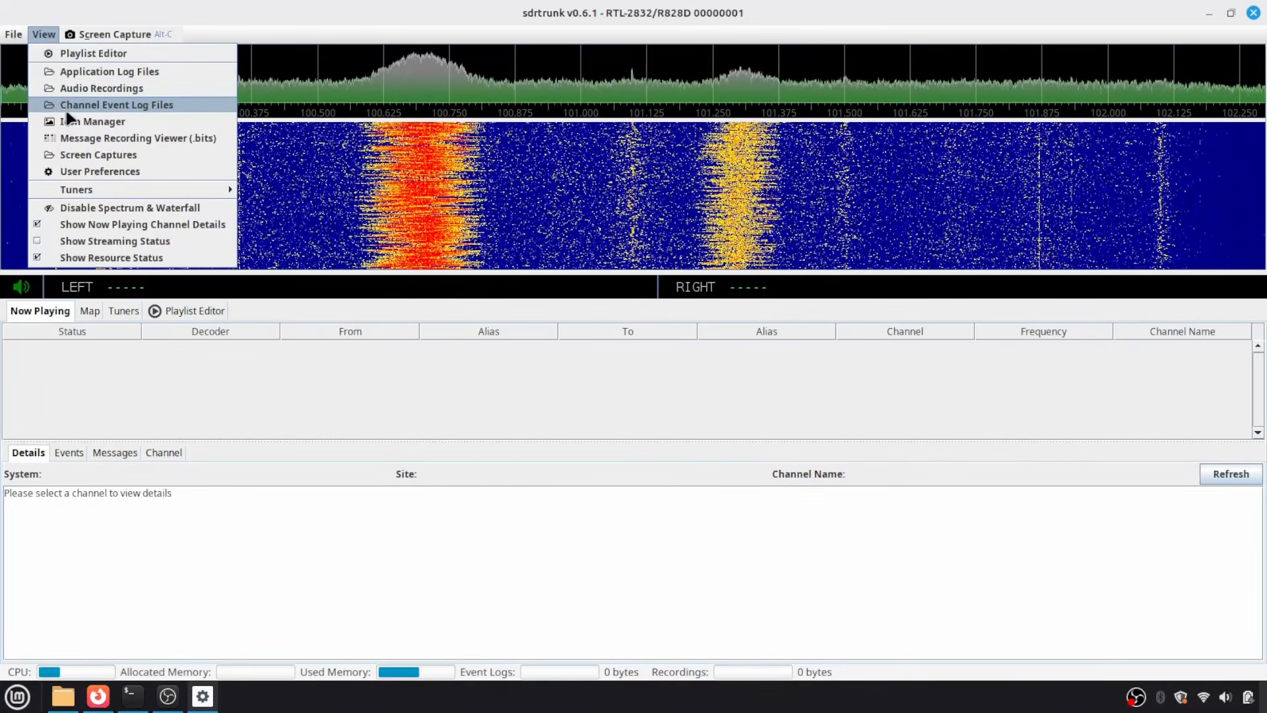
{"action": "left_click", "coordinate": [125, 171]}
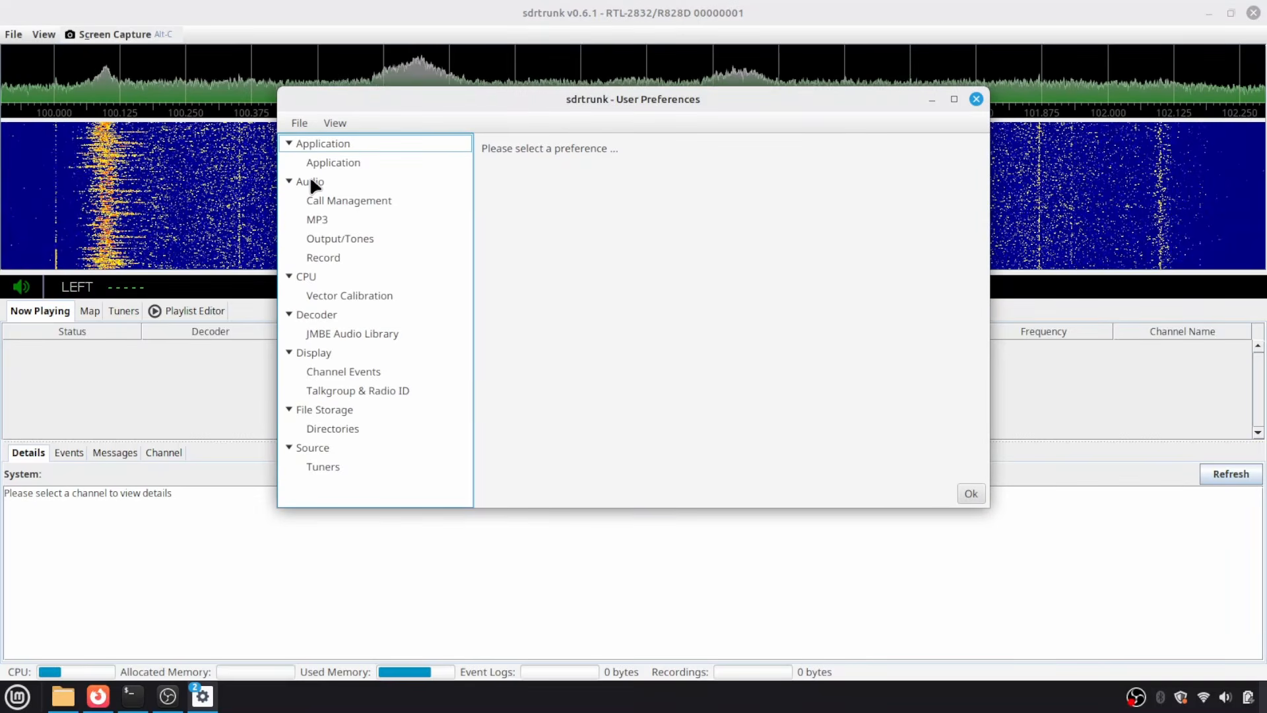
{"action": "left_click", "coordinate": [338, 239]}
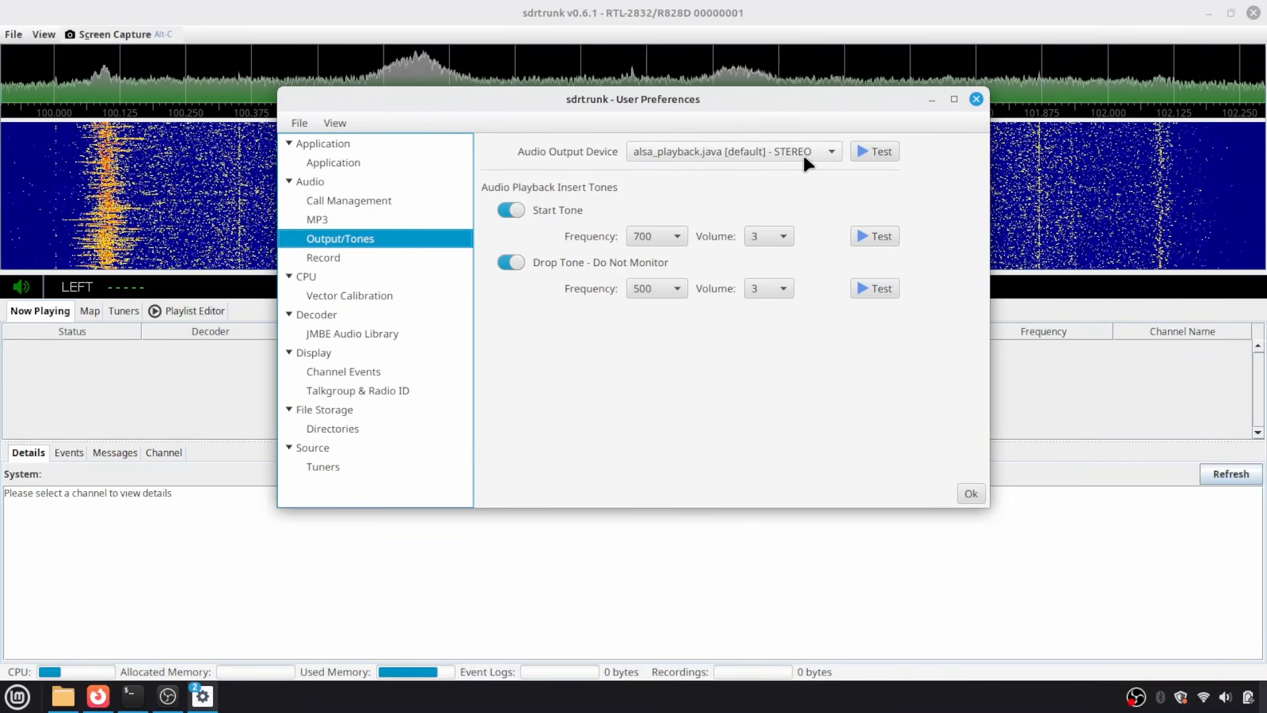
{"action": "left_click", "coordinate": [875, 151]}
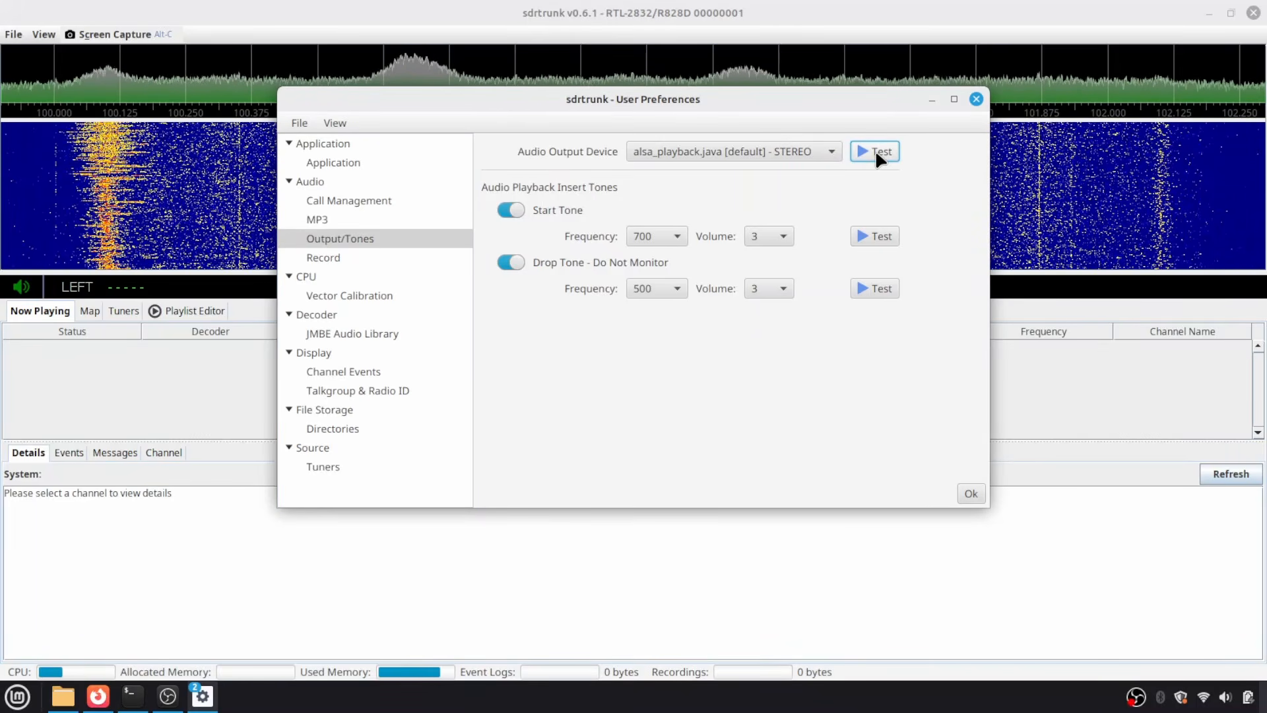
Look through the available audio output devices, keep alsa_playback.java [default] - STEREO, and close the User Preferences.
{"action": "left_click", "coordinate": [784, 157]}
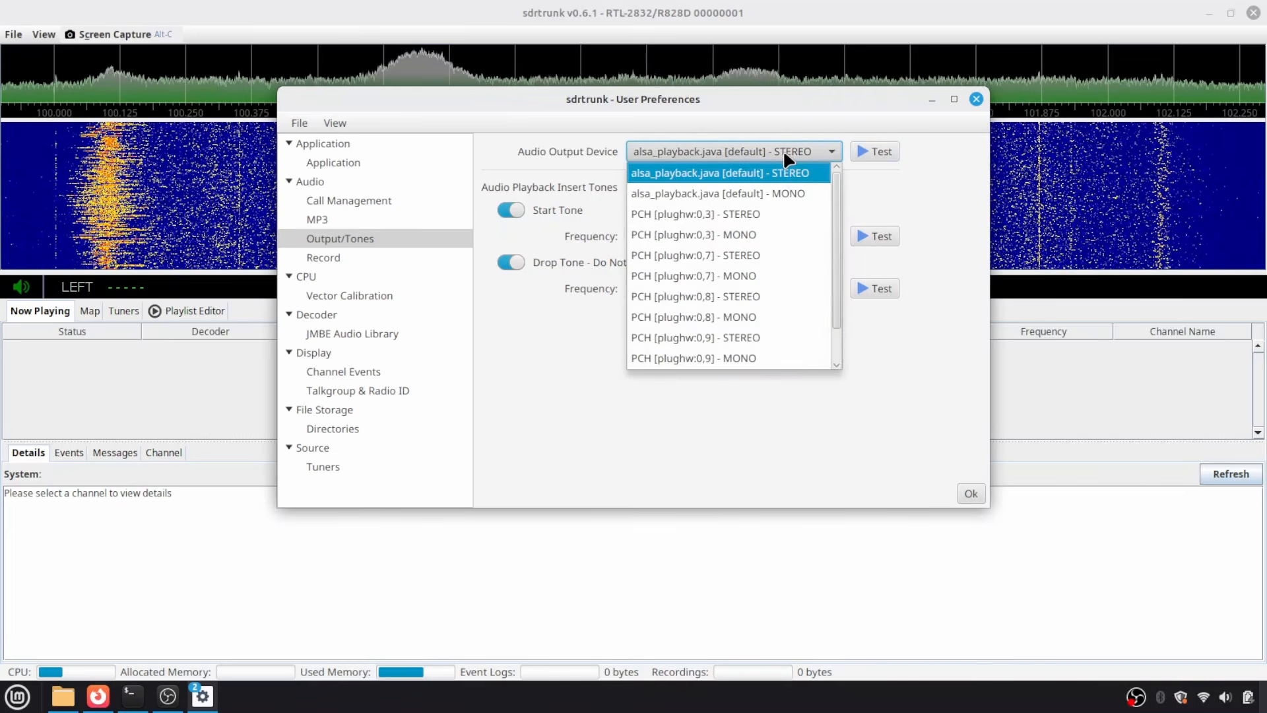
{"action": "scroll", "coordinate": [736, 261], "scroll_direction": "down", "scroll_amount": 1}
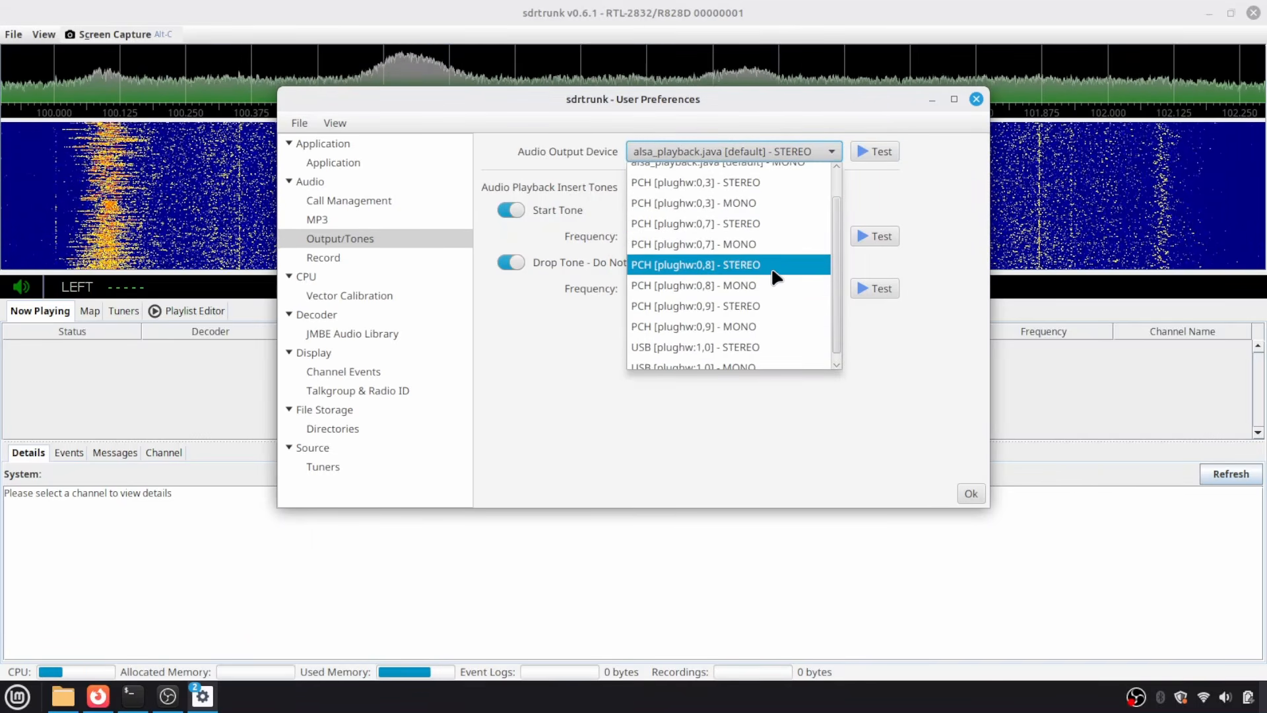
{"action": "scroll", "coordinate": [776, 276], "scroll_direction": "up", "scroll_amount": 2}
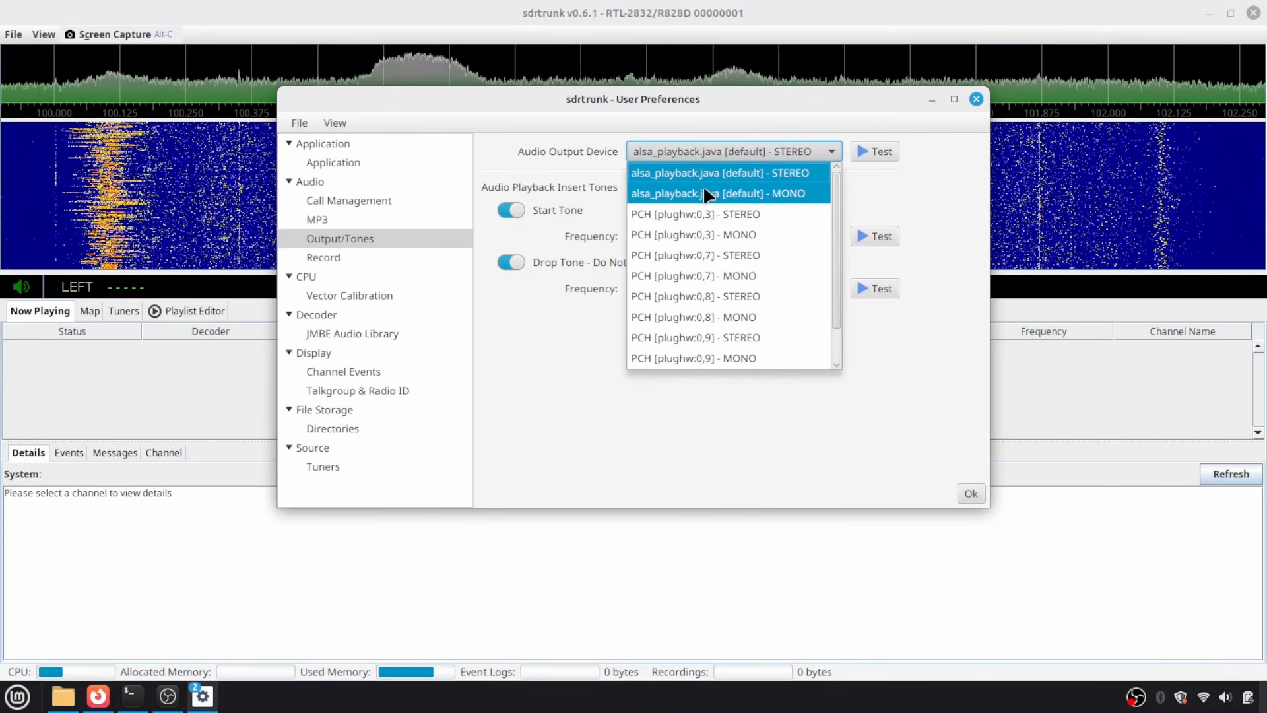
{"action": "left_click", "coordinate": [917, 176]}
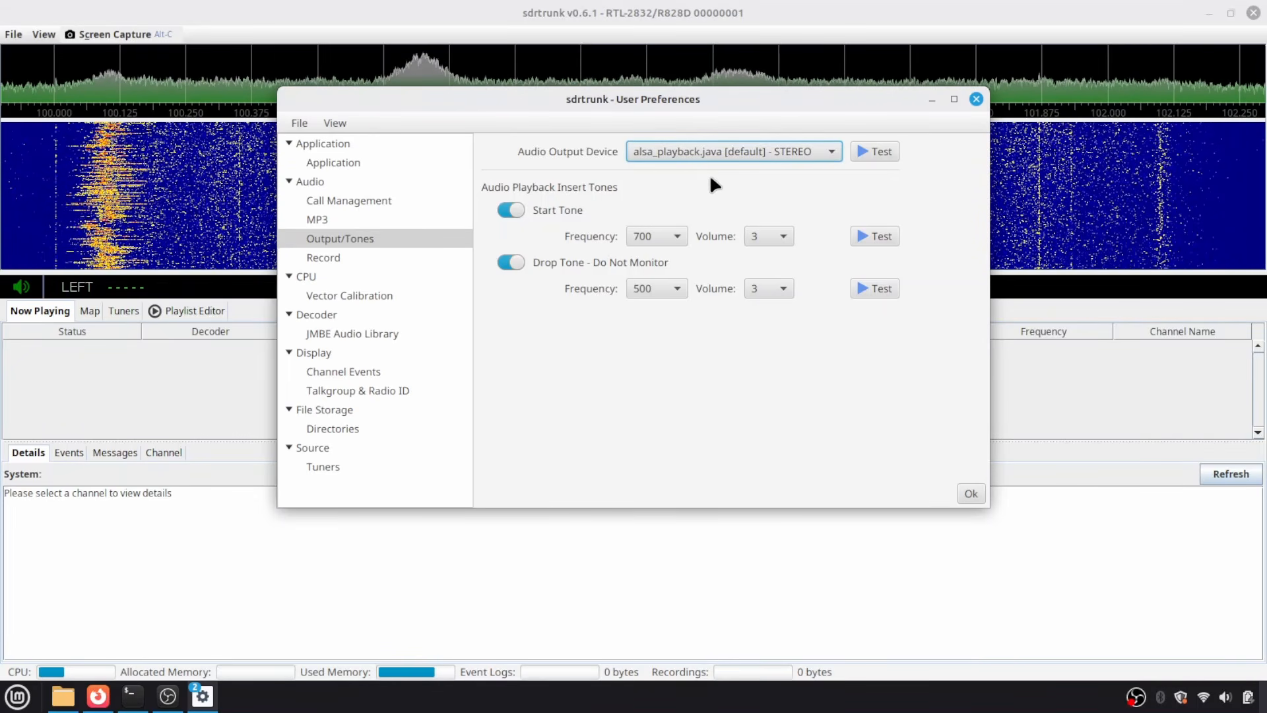
{"action": "left_click", "coordinate": [969, 494]}
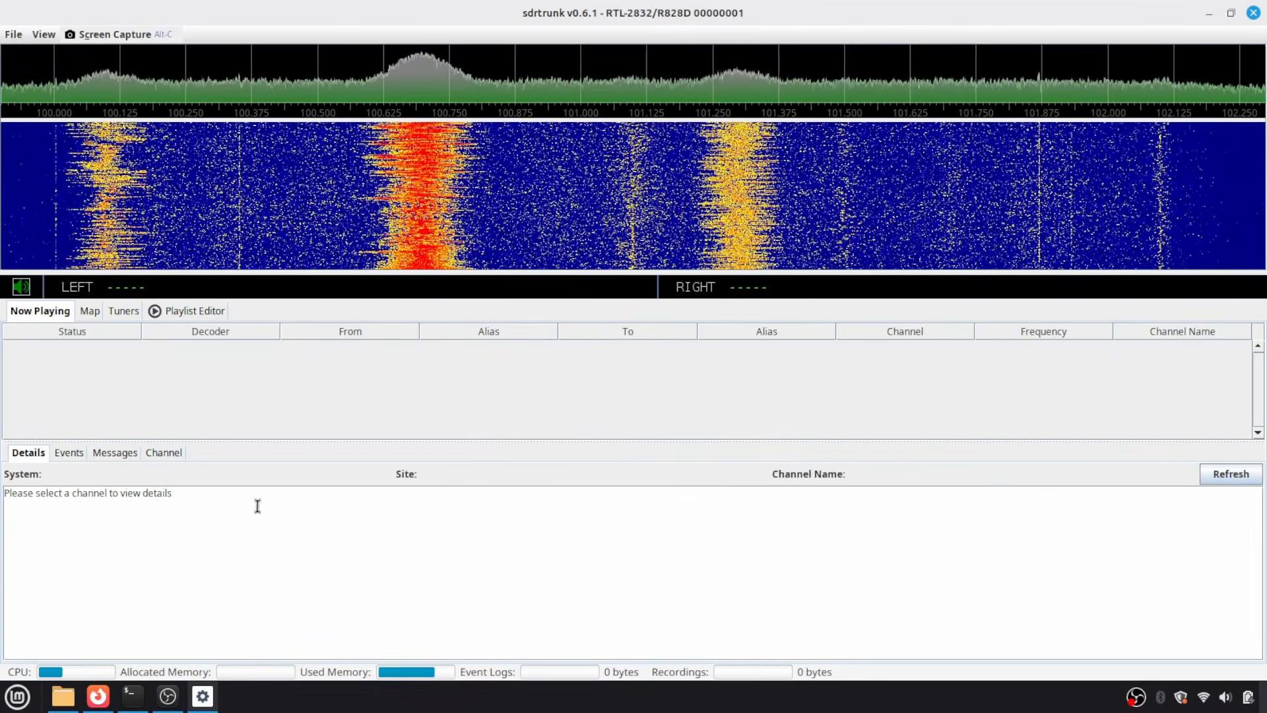
Open the channel list in the Playlist Editor and delete the existing PO-PO and DISPATCH channels.
{"action": "left_click", "coordinate": [185, 313]}
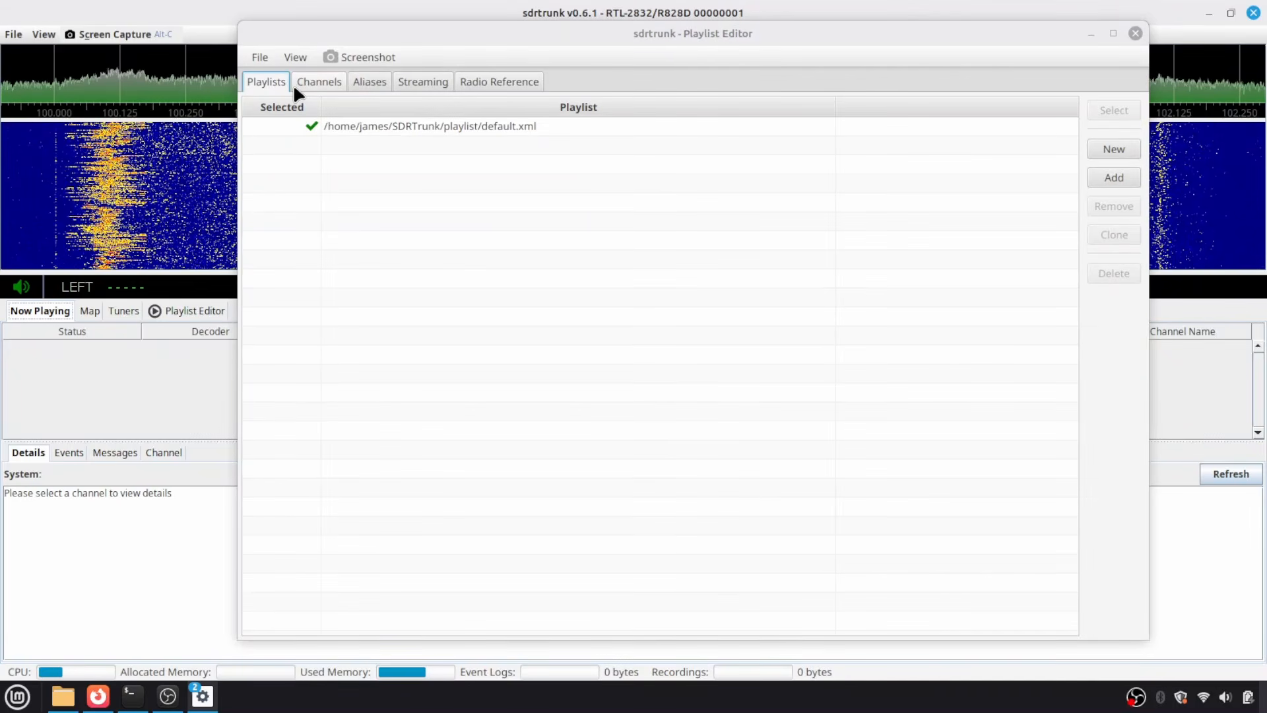
{"action": "left_click", "coordinate": [317, 78]}
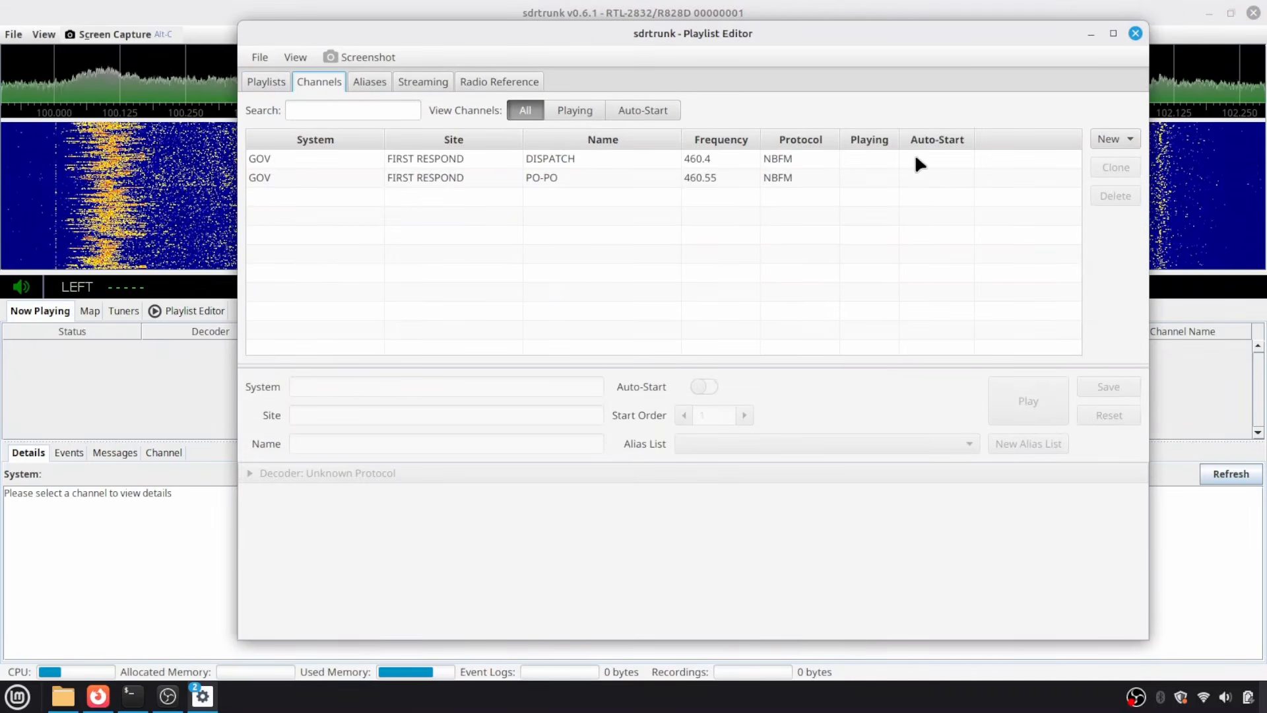
{"action": "left_click", "coordinate": [987, 177]}
{"action": "left_click", "coordinate": [1122, 196]}
{"action": "left_click", "coordinate": [793, 397]}
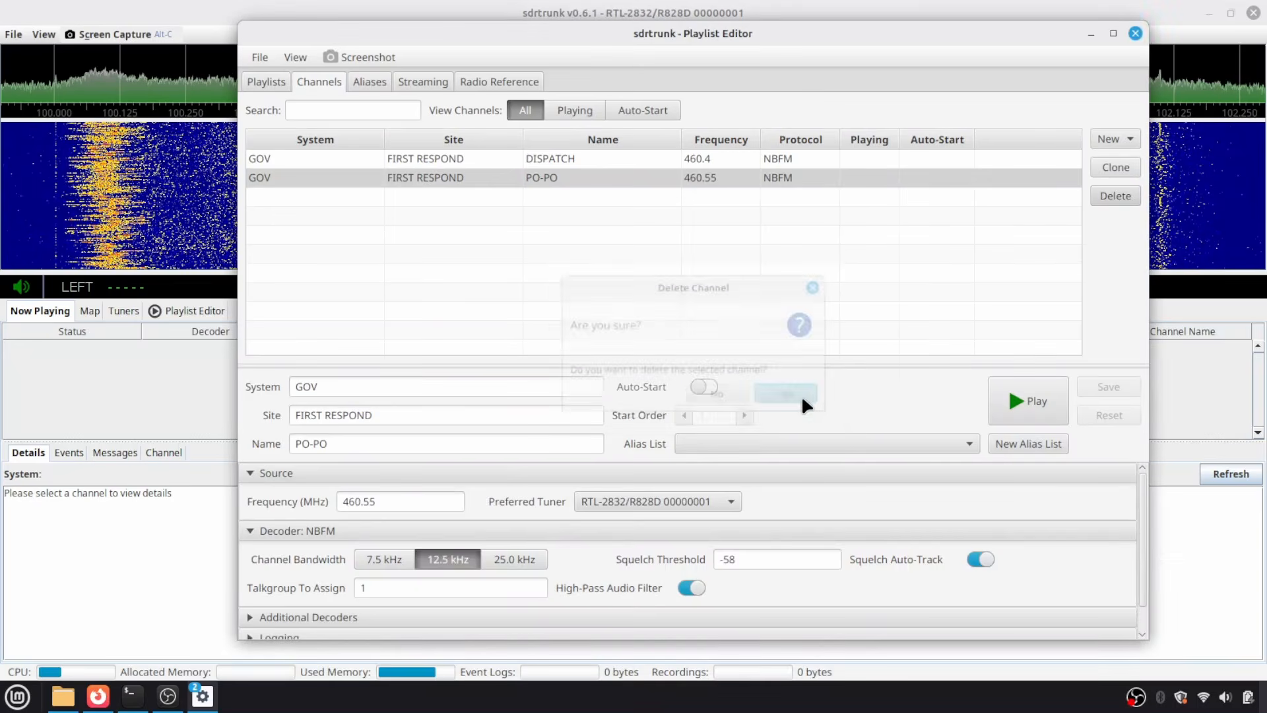
{"action": "left_click", "coordinate": [1134, 196]}
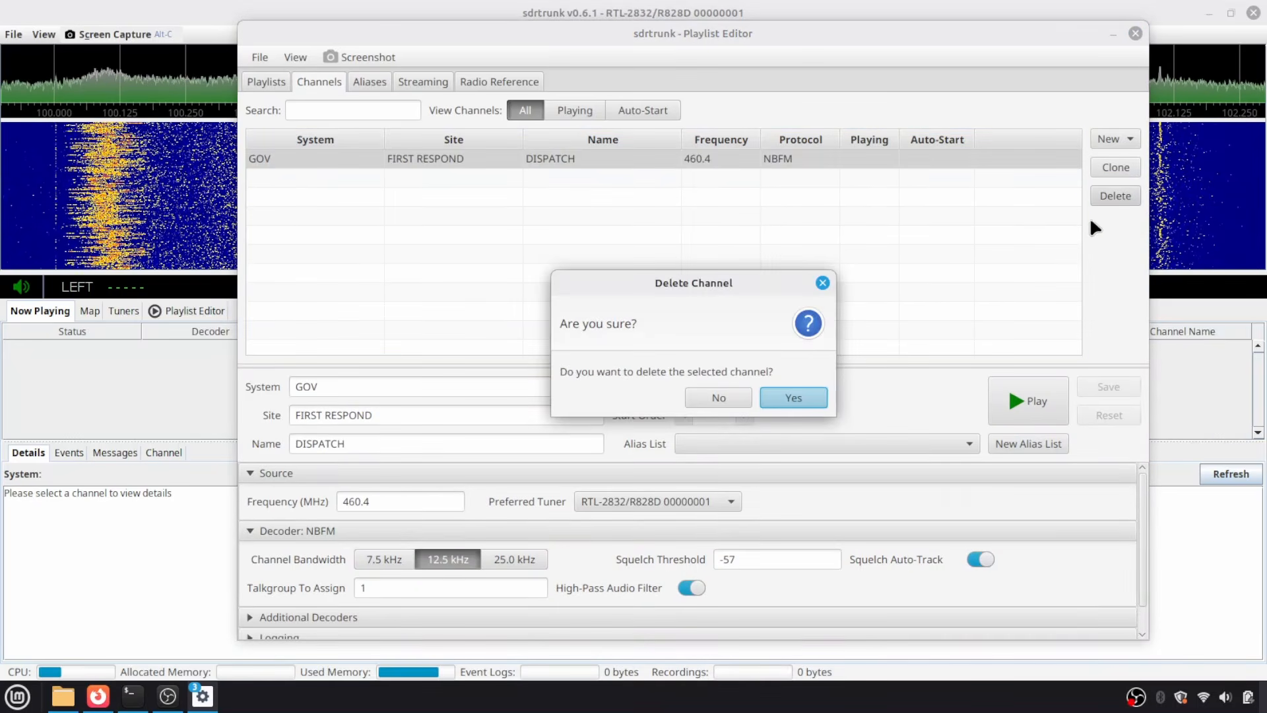
{"action": "left_click", "coordinate": [807, 398]}
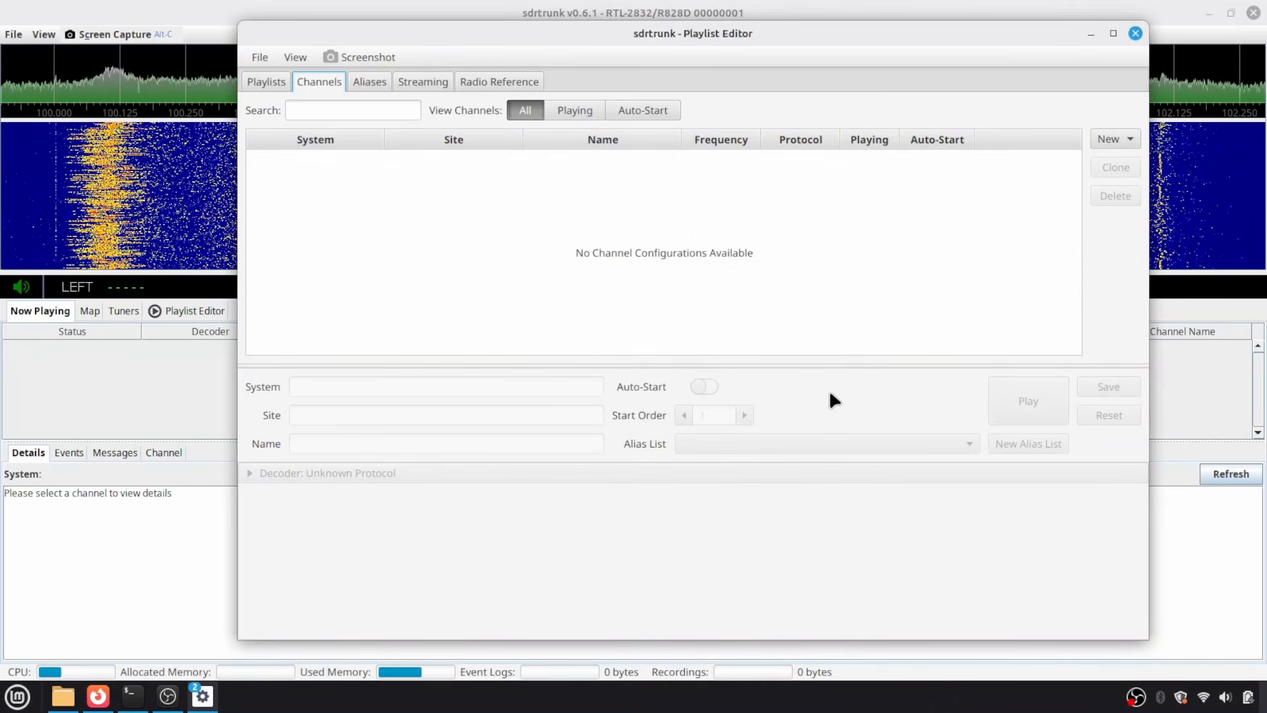
Create a new NBFM channel with system GOV, site LOCAL and name DSIPATCH.
{"action": "left_click", "coordinate": [1123, 139]}
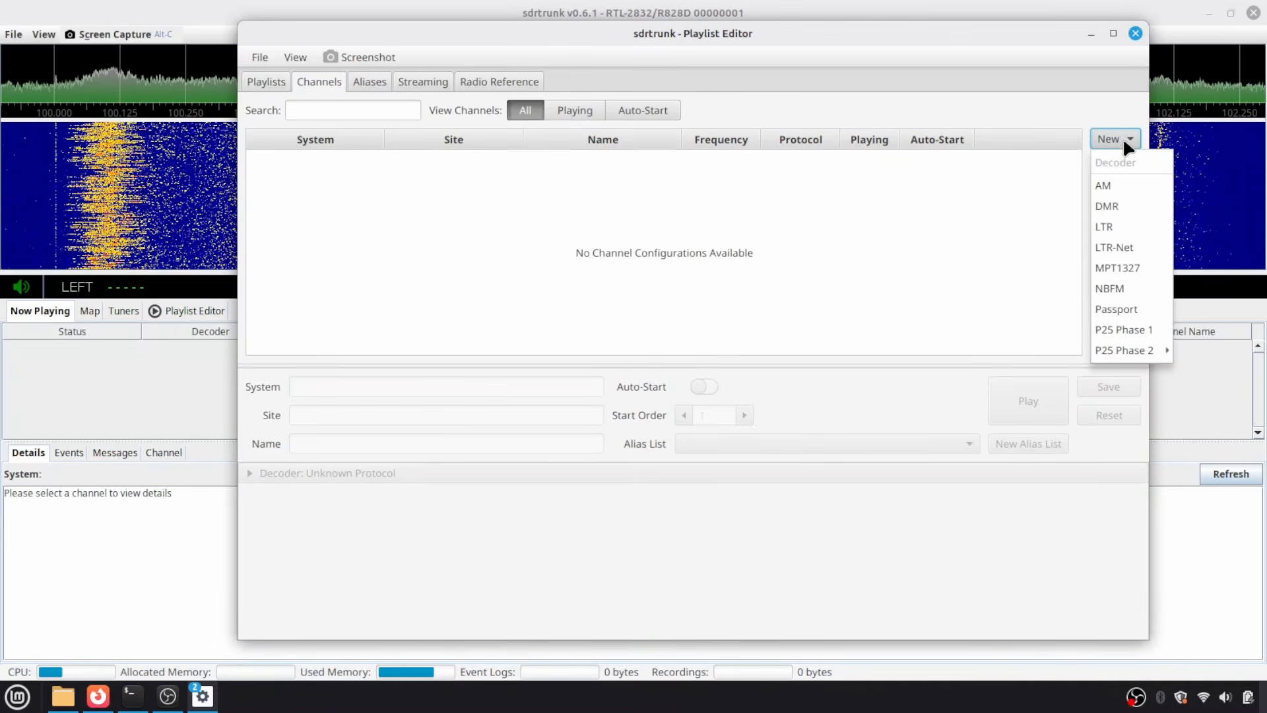
{"action": "left_click", "coordinate": [1113, 290]}
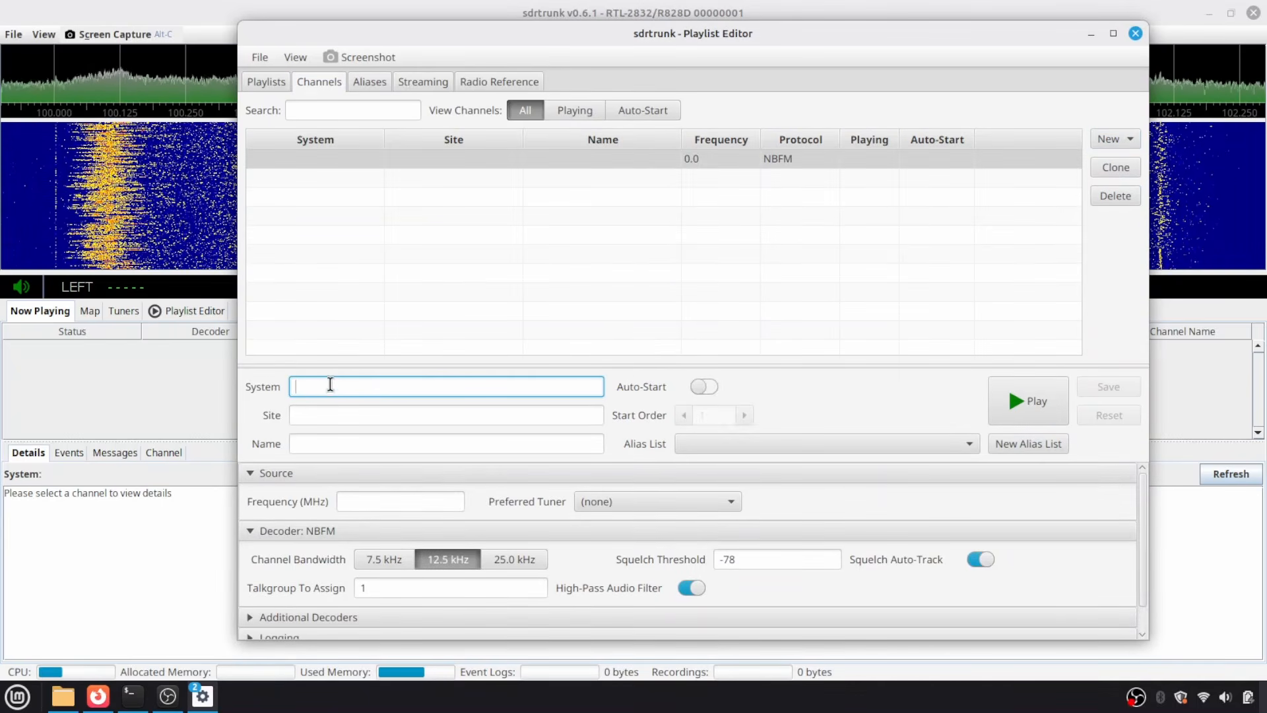
{"action": "left_click", "coordinate": [346, 411]}
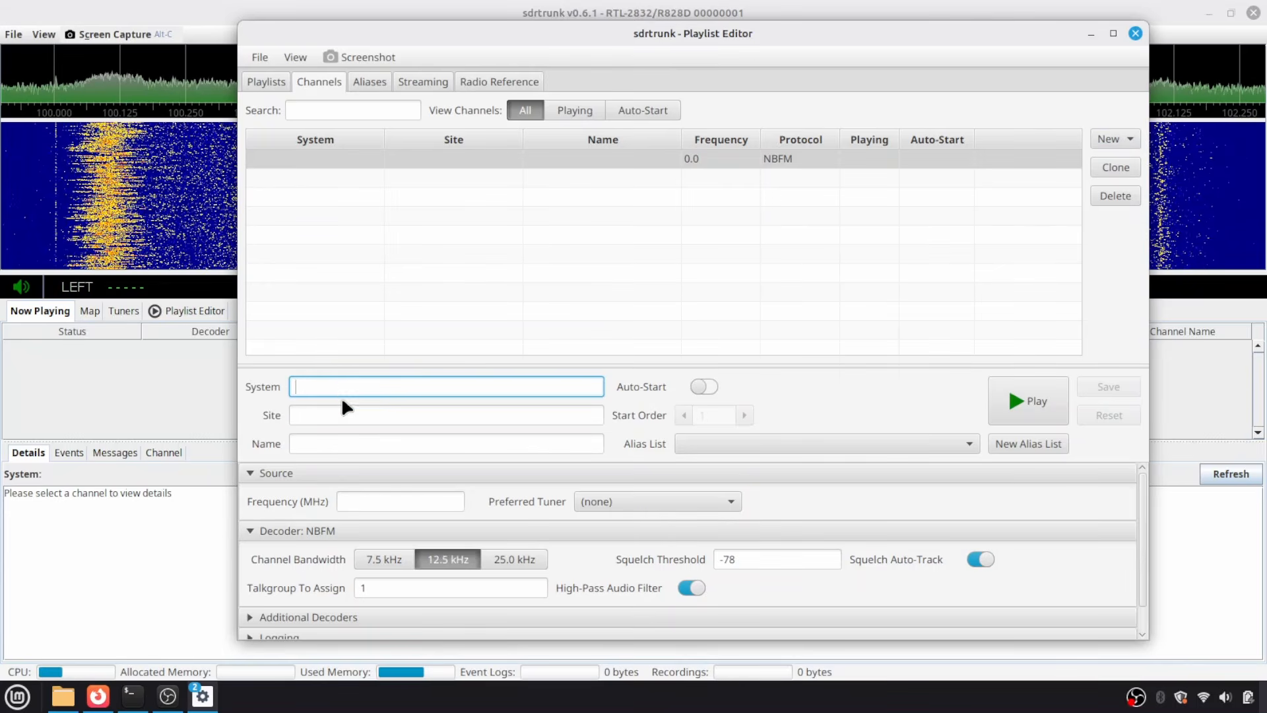
{"action": "left_click", "coordinate": [320, 390]}
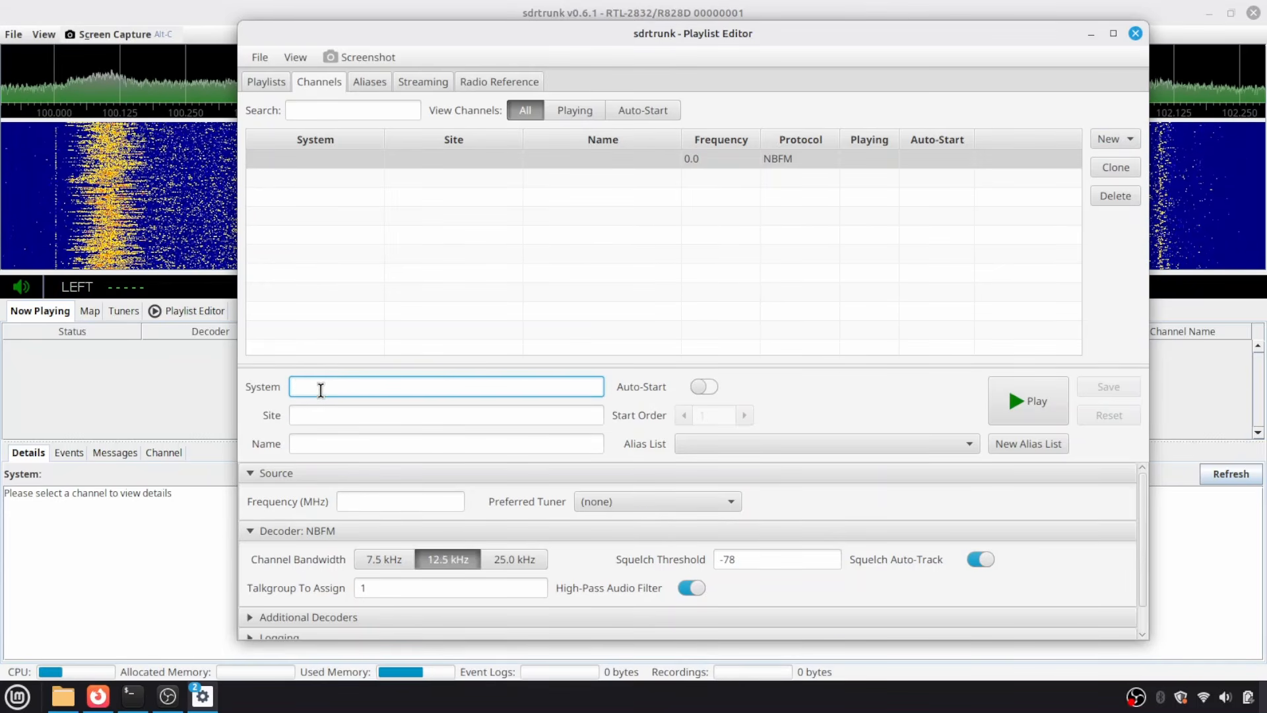
{"action": "left_click", "coordinate": [338, 414]}
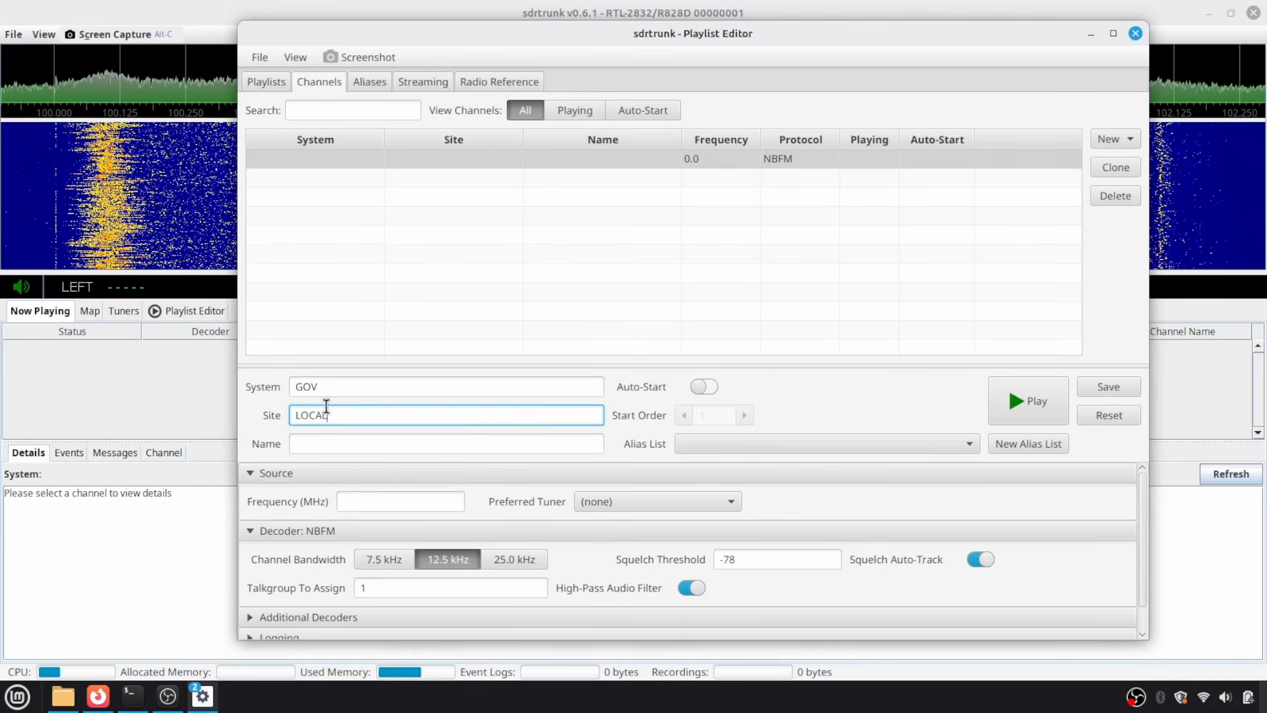
{"action": "left_click", "coordinate": [318, 447]}
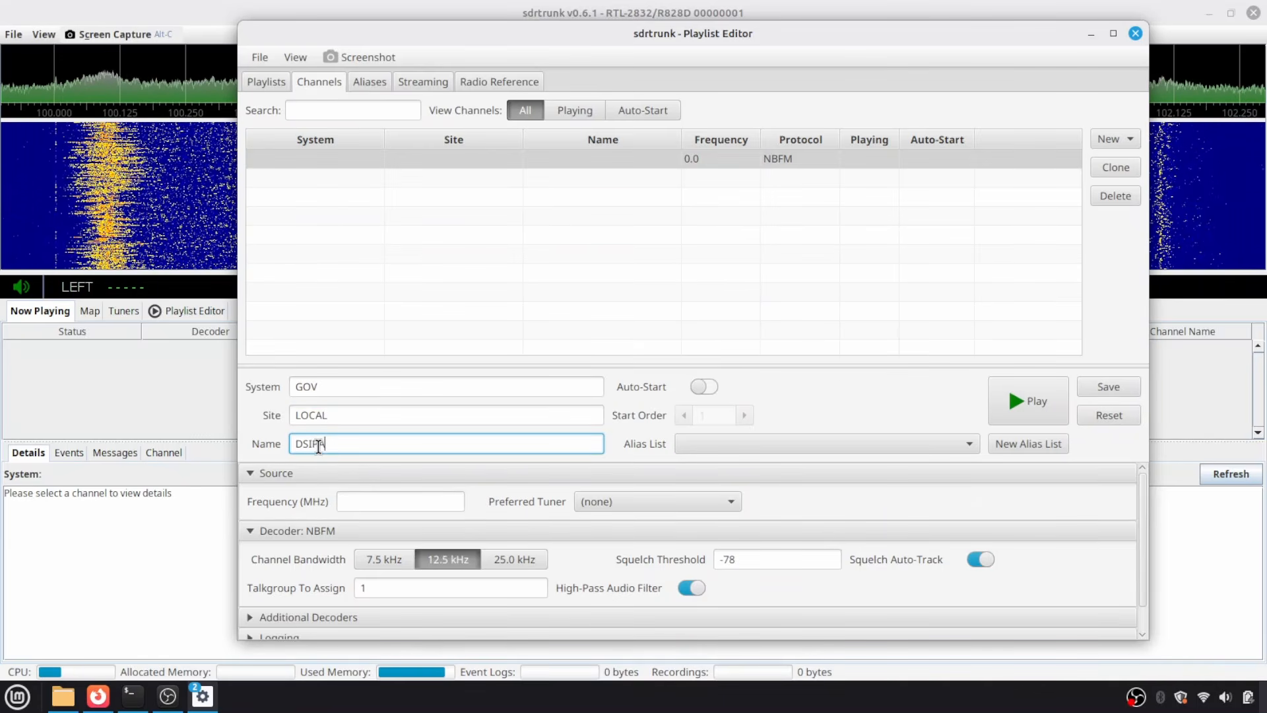
Set the DSIPATCH channel's frequency to 460.400 MHz and its preferred tuner to RTL-2832/R828D 00000001, and save the channel.
{"action": "double_click", "coordinate": [398, 501]}
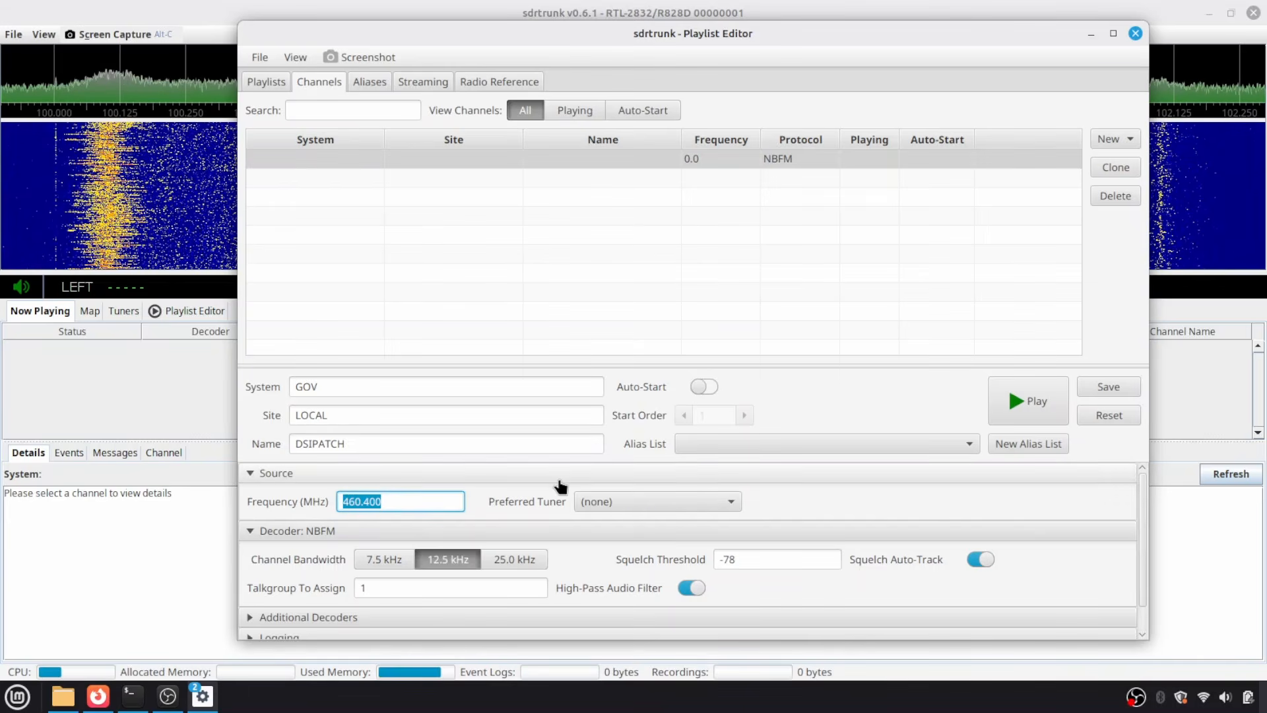
{"action": "left_click", "coordinate": [640, 499]}
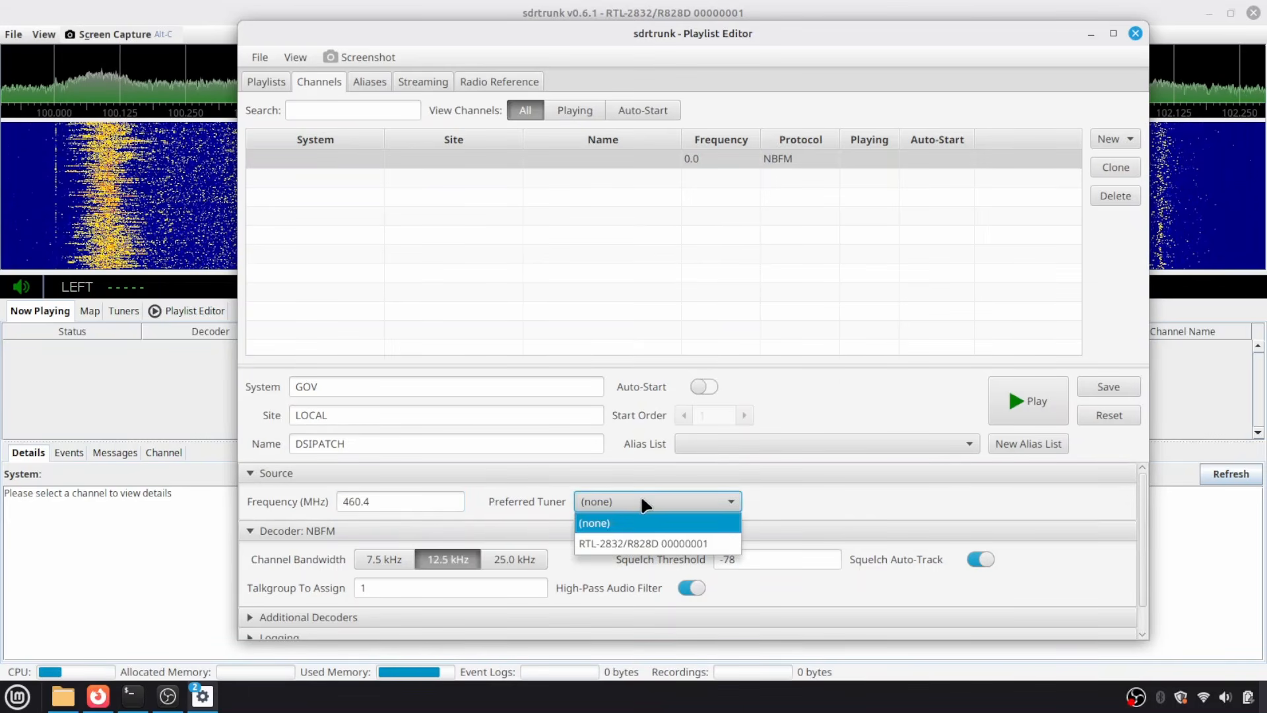
{"action": "left_click", "coordinate": [662, 546]}
{"action": "left_click", "coordinate": [828, 497]}
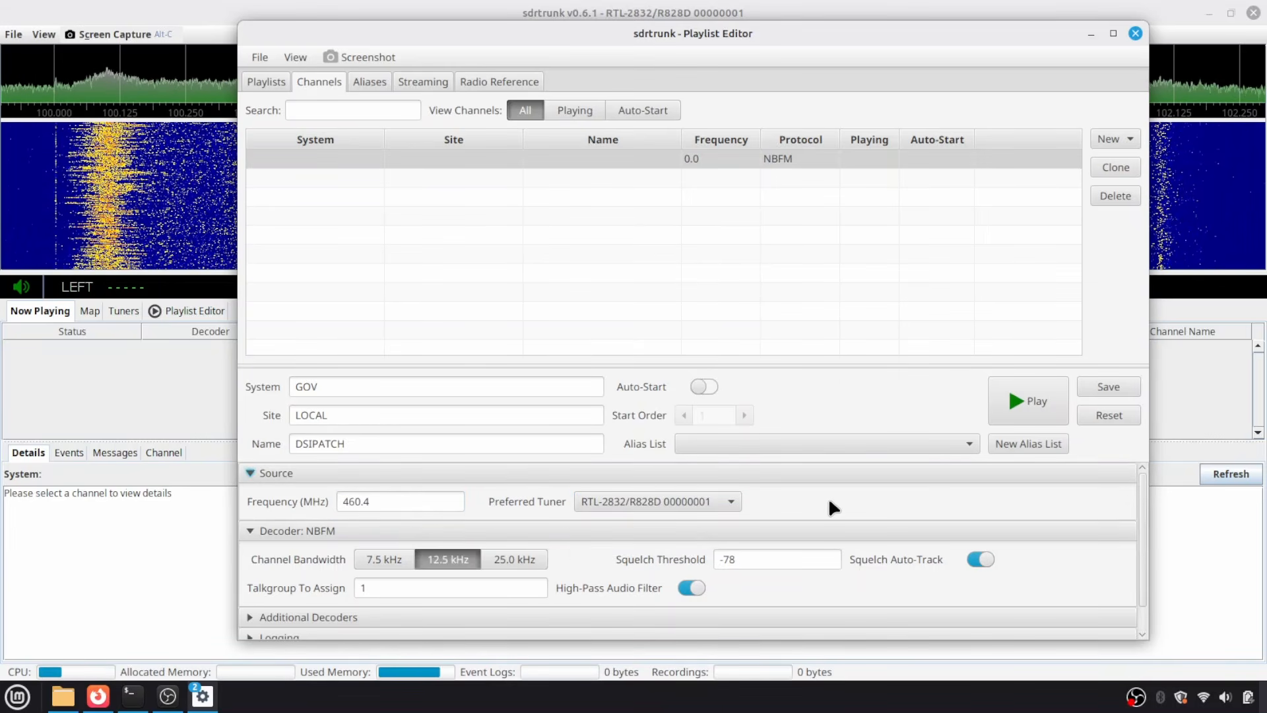
{"action": "left_click", "coordinate": [1100, 384]}
{"action": "left_click", "coordinate": [806, 397]}
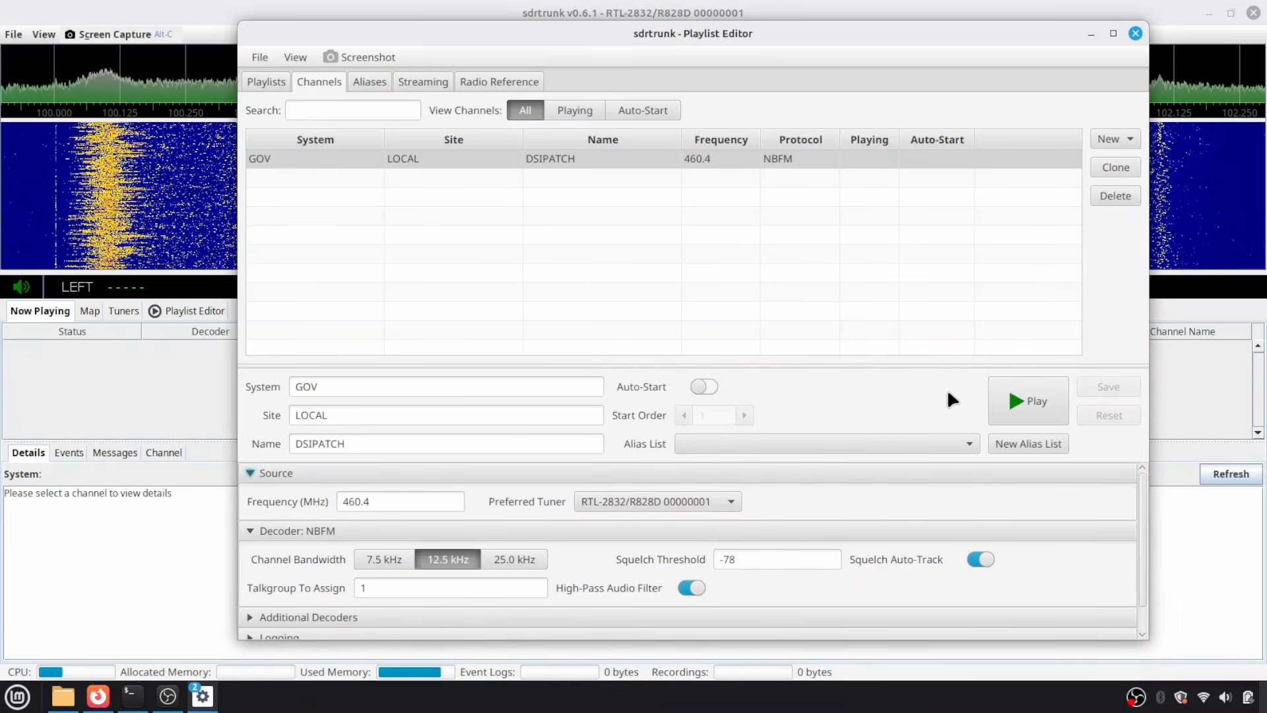
Clone the DSIPATCH channel and name the copy PO-PO.
{"action": "left_click", "coordinate": [851, 161]}
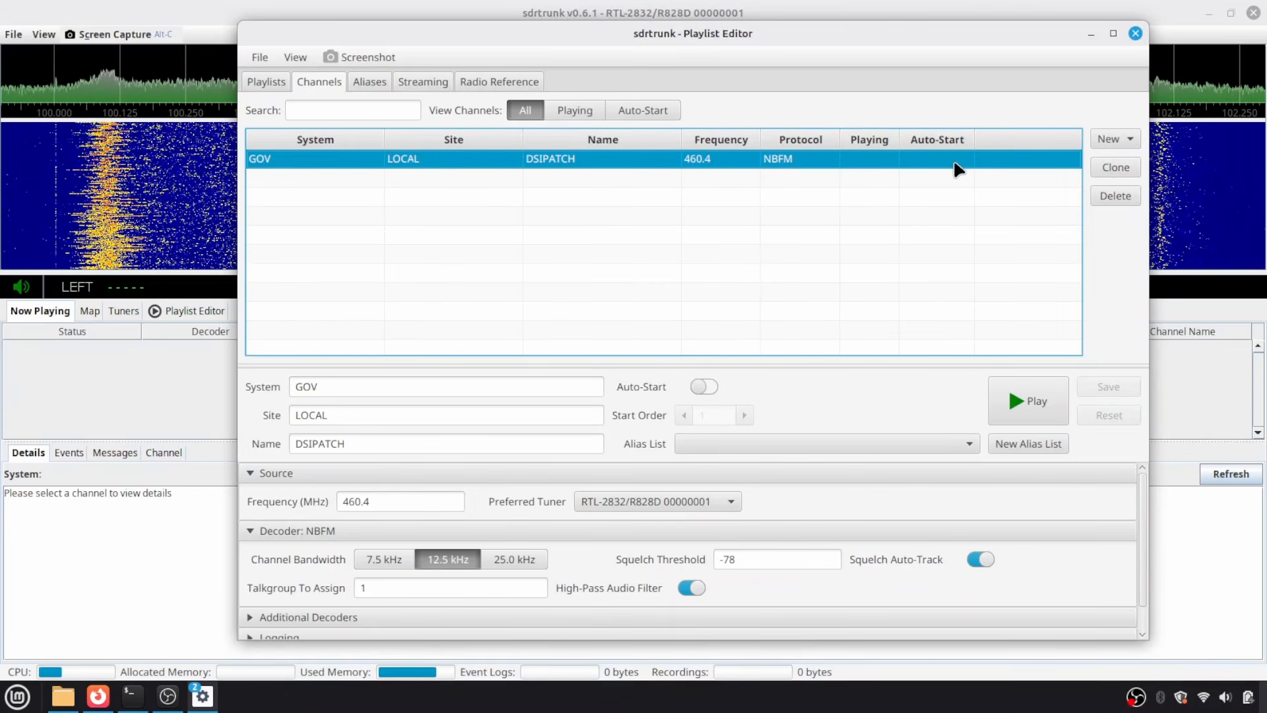
{"action": "left_click", "coordinate": [1116, 167]}
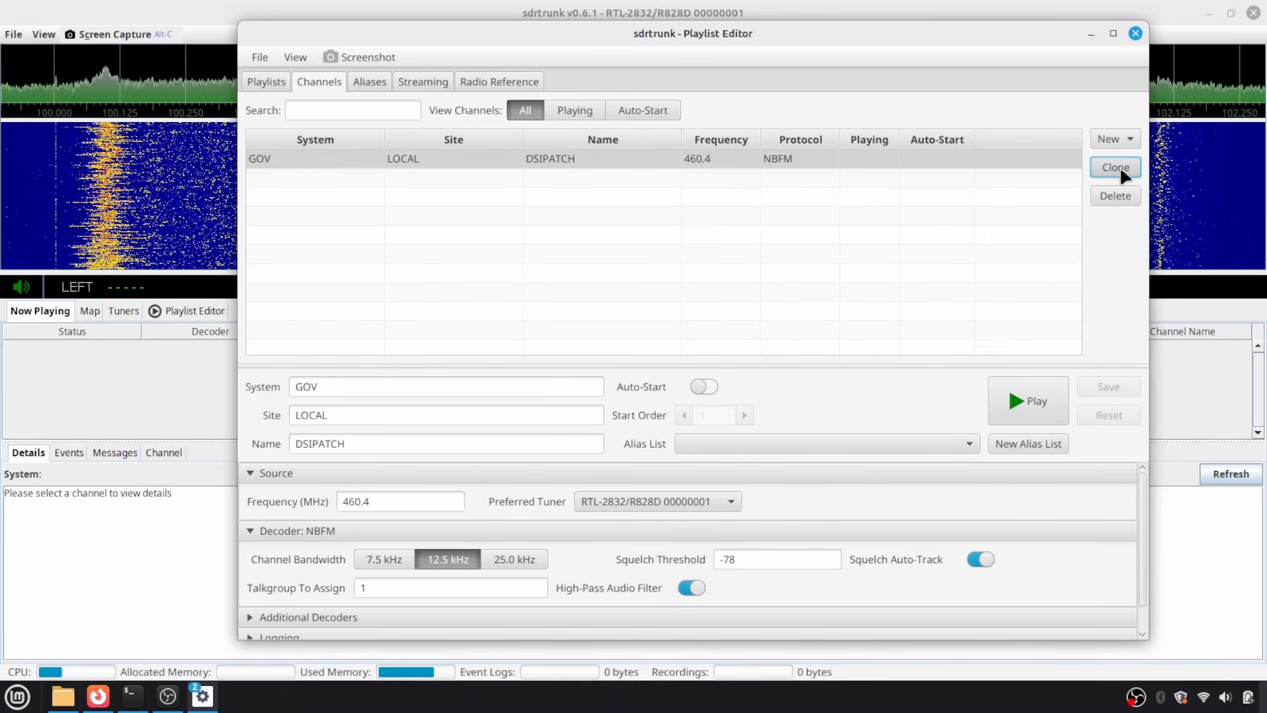
{"action": "double_click", "coordinate": [365, 448]}
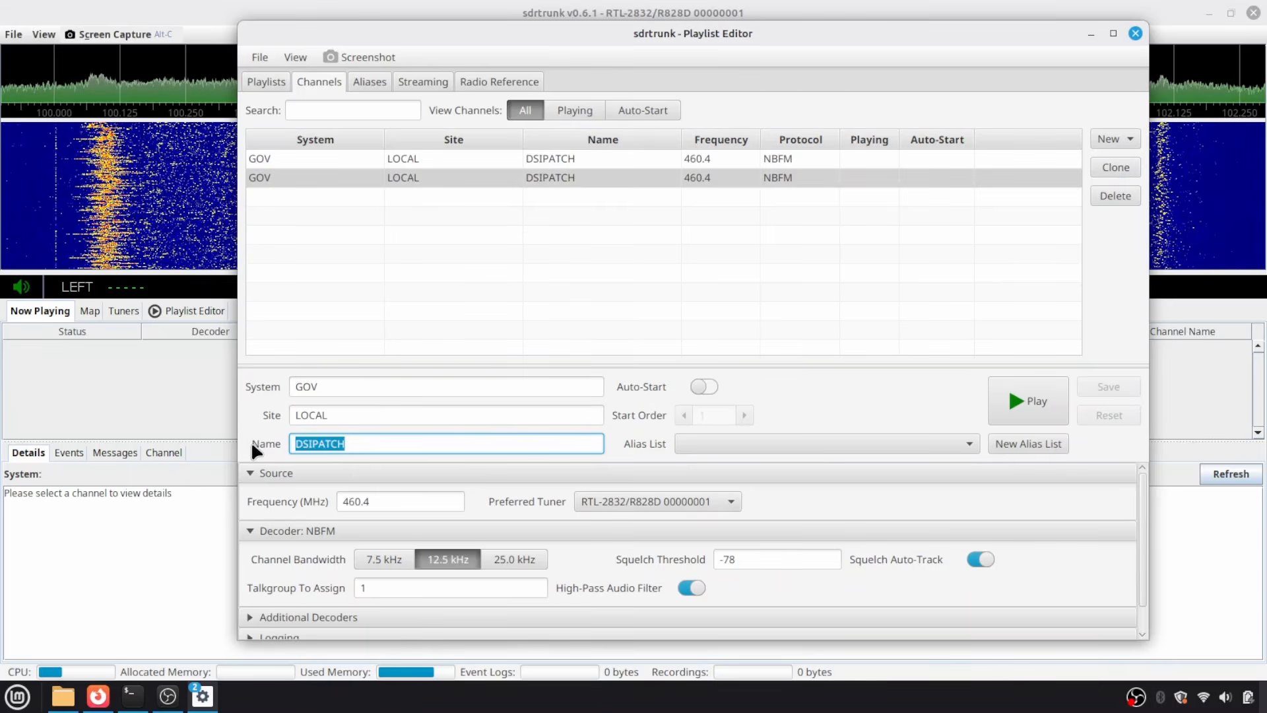
{"action": "type", "text": "PO-PO"}
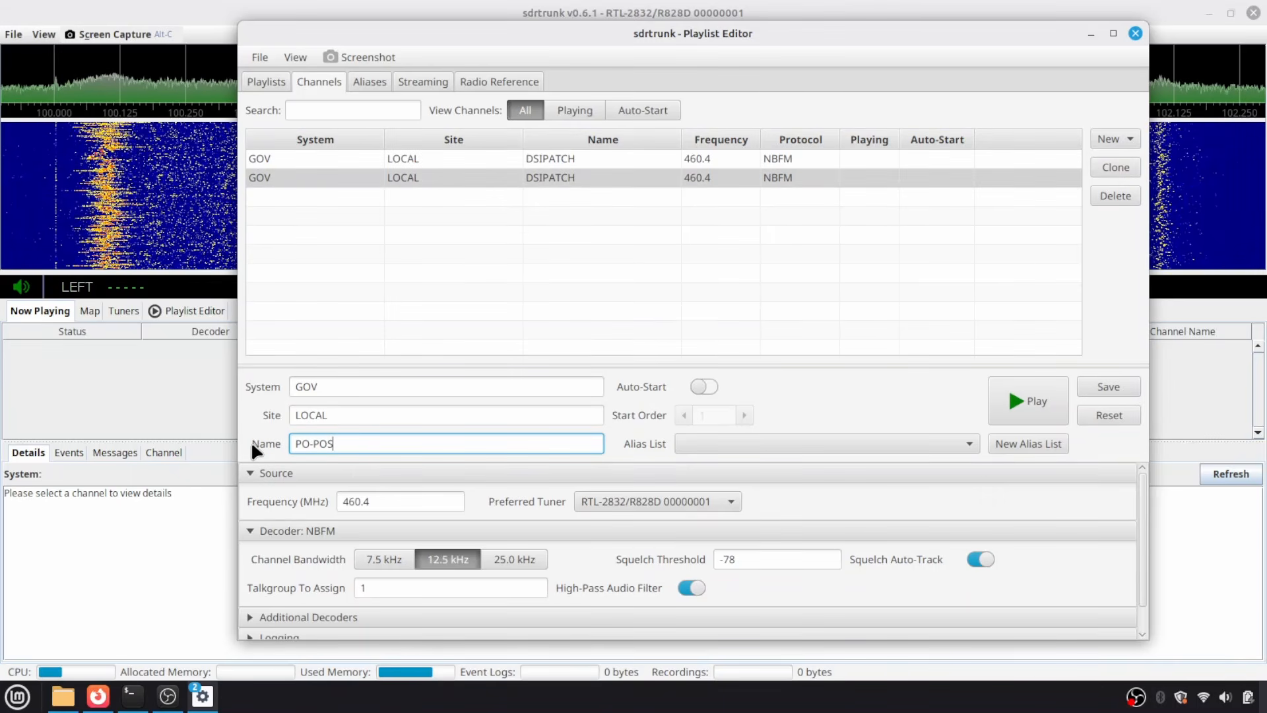
Set the PO-PO channel's frequency to 460.550 MHz and save the channel.
{"action": "left_click", "coordinate": [403, 501]}
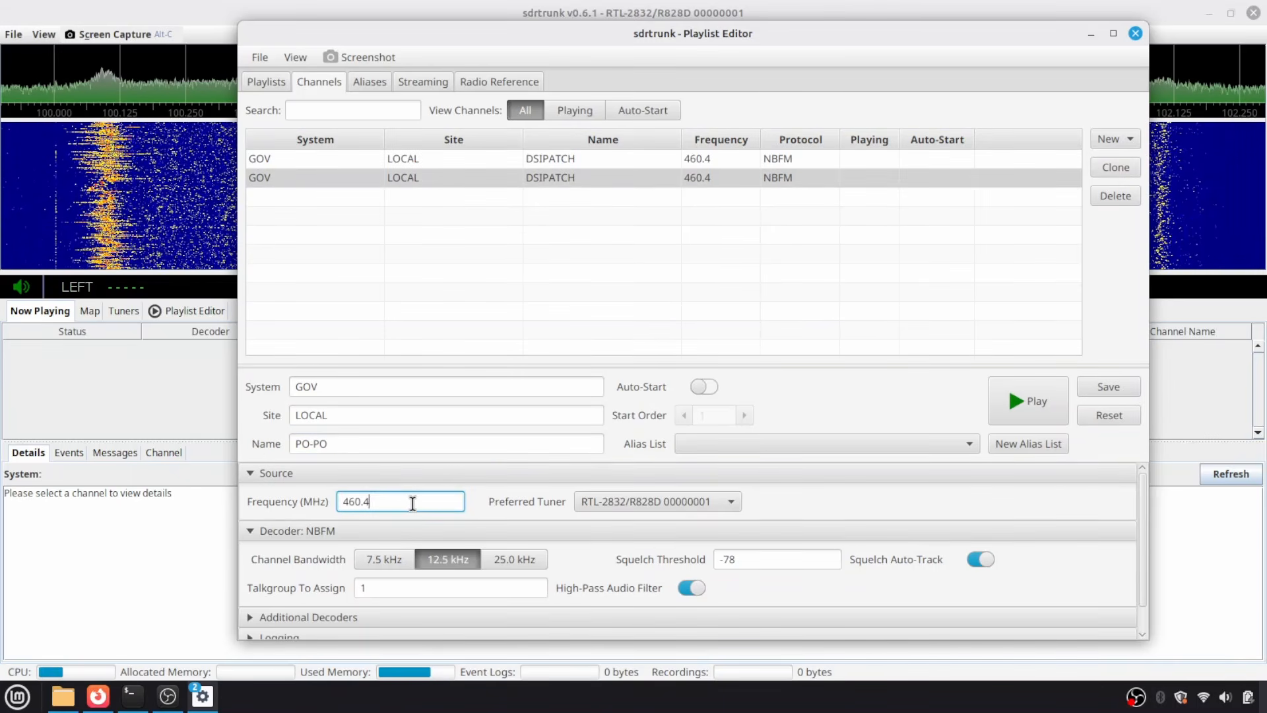
{"action": "key", "text": "BackSpace"}
{"action": "type", "text": "550"}
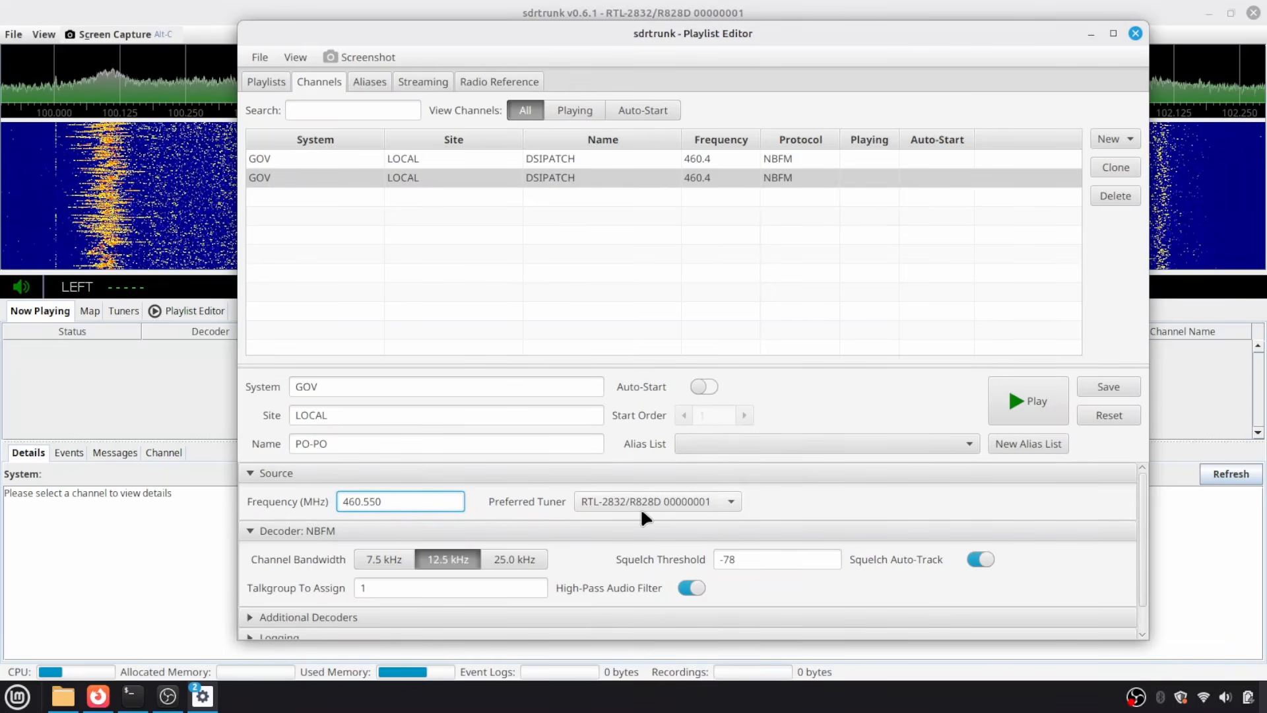
{"action": "left_click", "coordinate": [1104, 386]}
{"action": "left_click", "coordinate": [809, 393]}
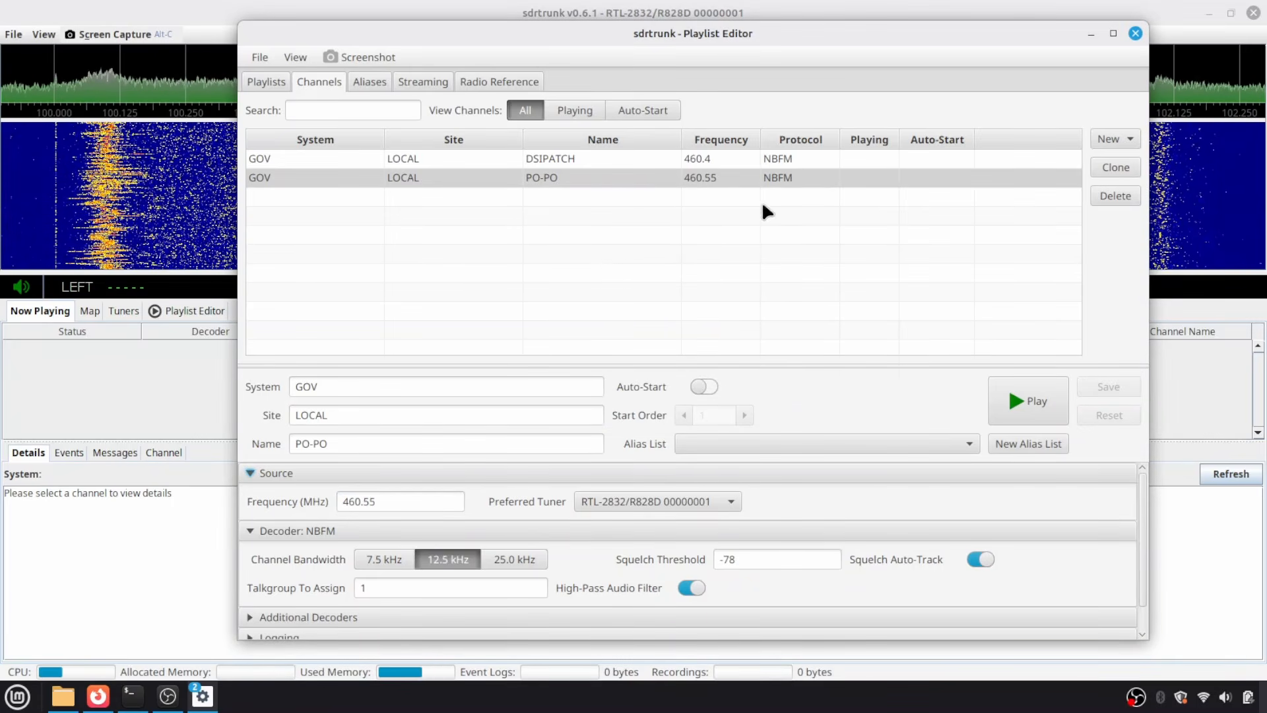
Play the PO-PO channel briefly to check its reception, and stop it.
{"action": "left_click", "coordinate": [1023, 406]}
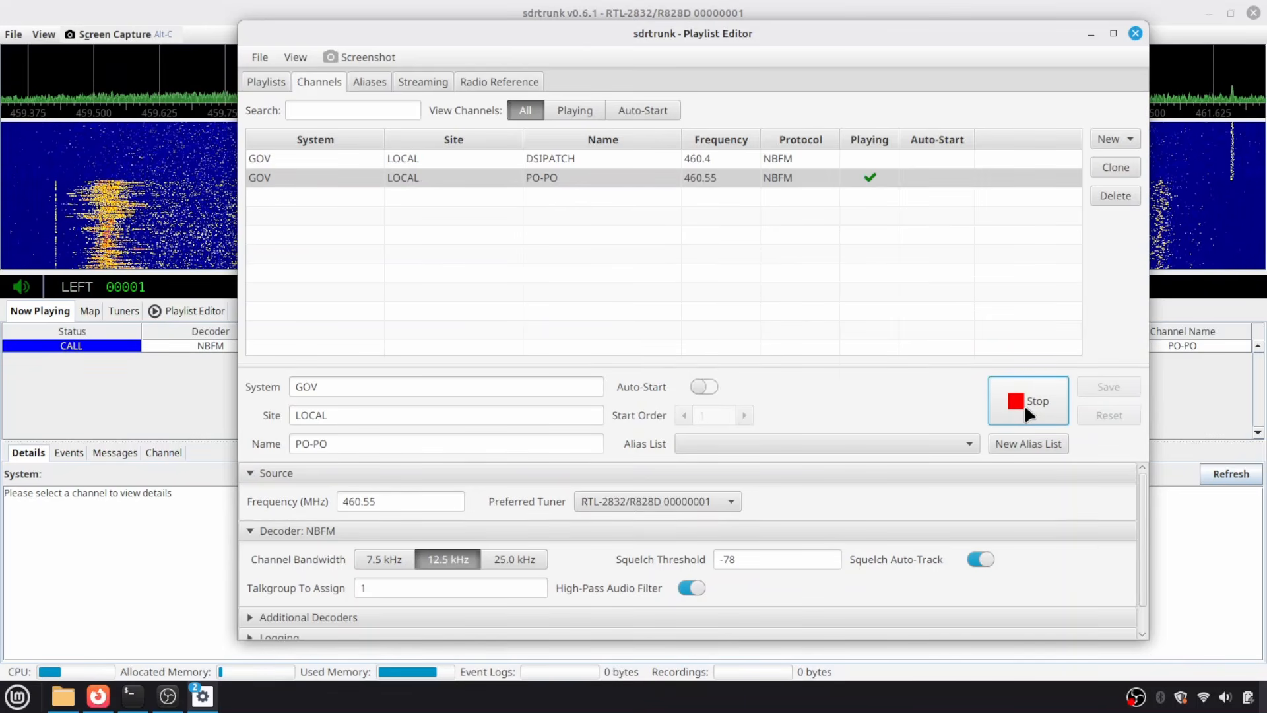
{"action": "left_click", "coordinate": [1024, 403]}
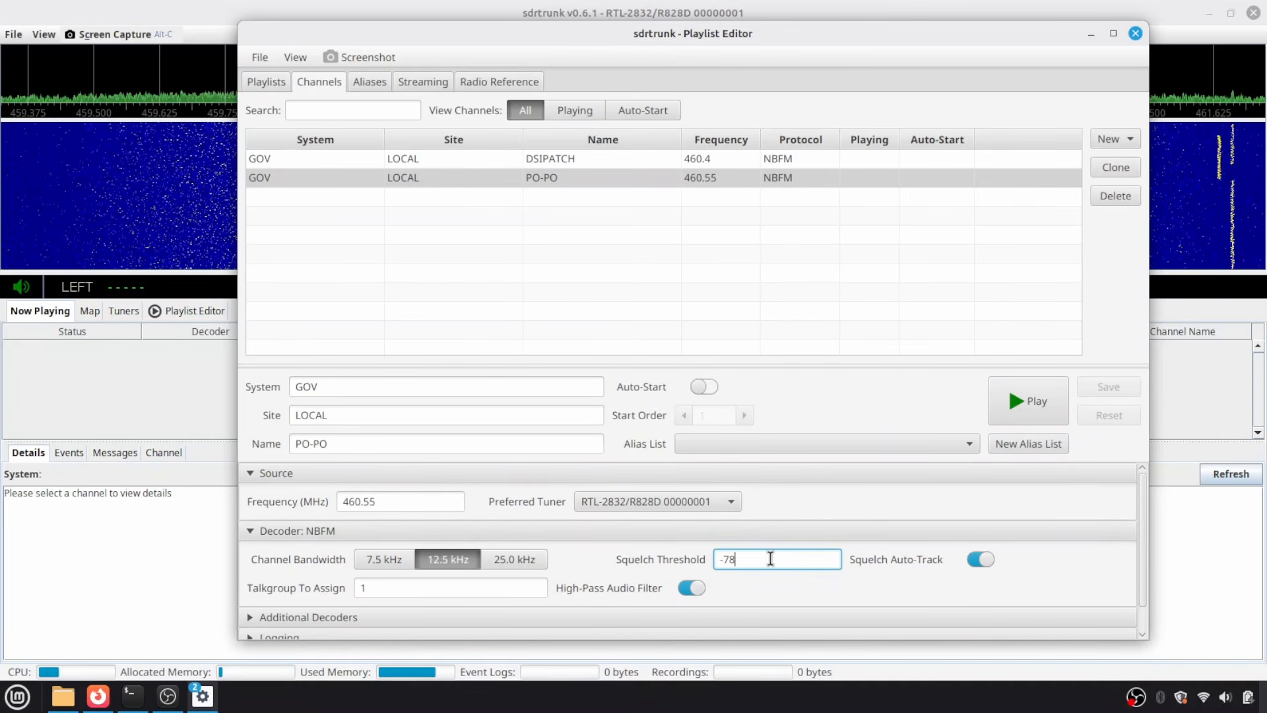
{"action": "key", "text": "BackSpace"}
{"action": "key", "text": "BackSpace"}
{"action": "type", "text": "75"}
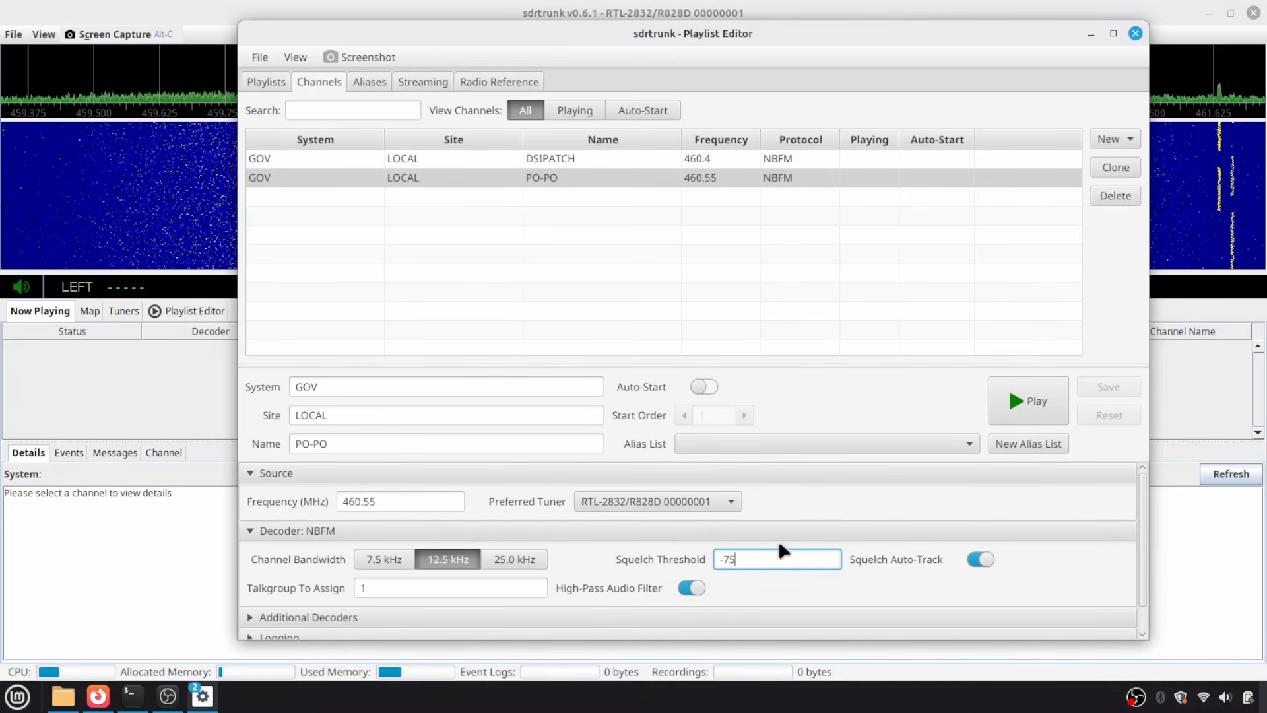
{"action": "key", "text": "BackSpace"}
{"action": "key", "text": "BackSpace"}
{"action": "type", "text": "78"}
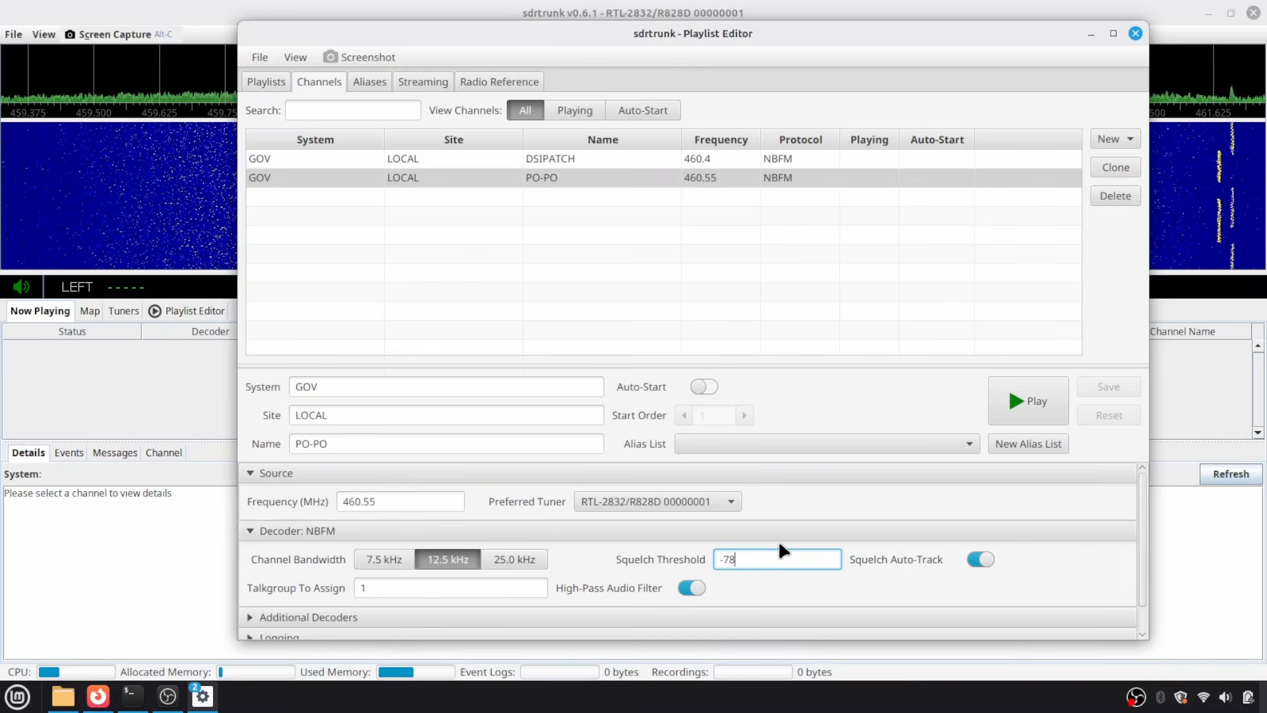
Set the PO-PO channel's squelch threshold to -58 and save the channel.
{"action": "key", "text": "BackSpace"}
{"action": "type", "text": "5"}
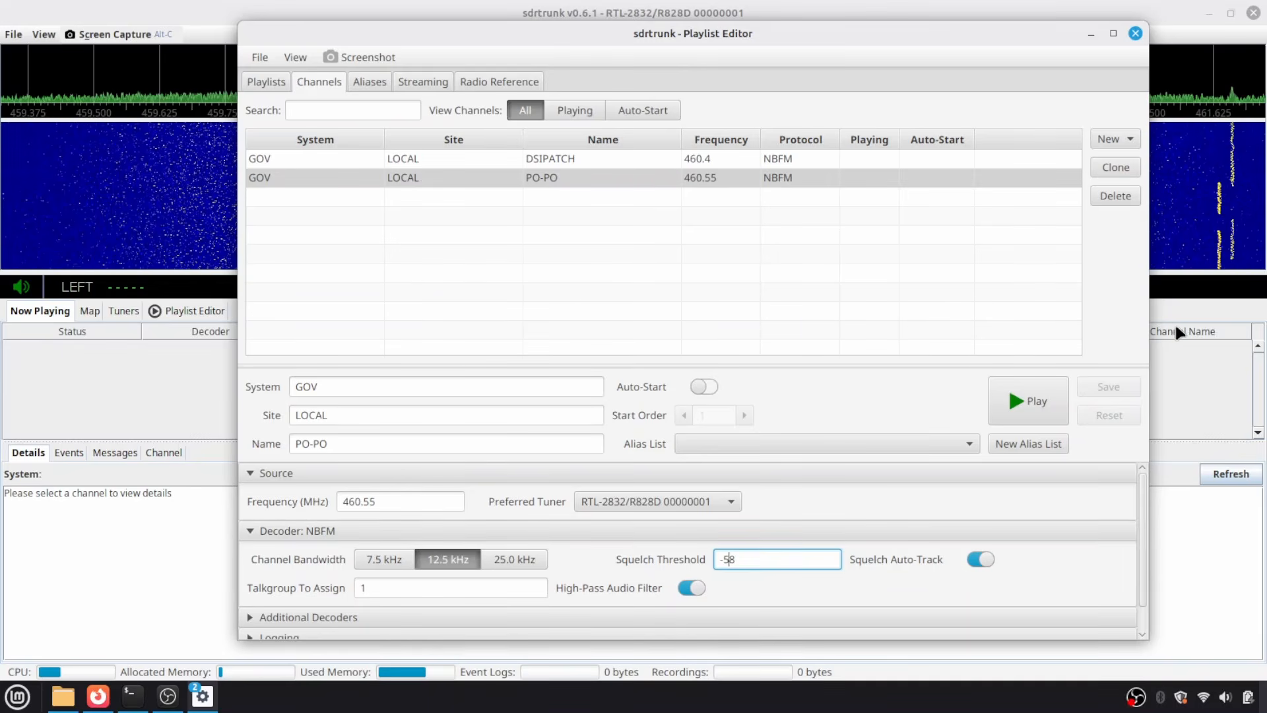
{"action": "left_click", "coordinate": [774, 585]}
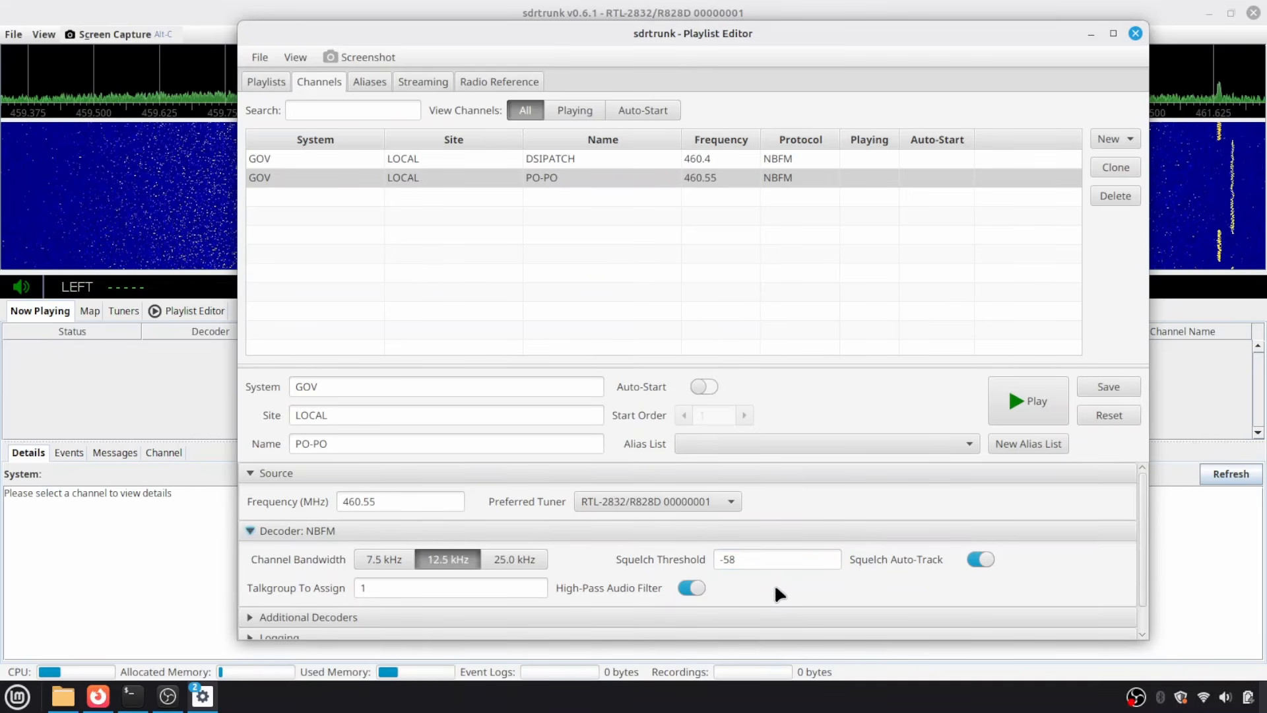
{"action": "left_click", "coordinate": [1120, 388]}
{"action": "left_click", "coordinate": [801, 400]}
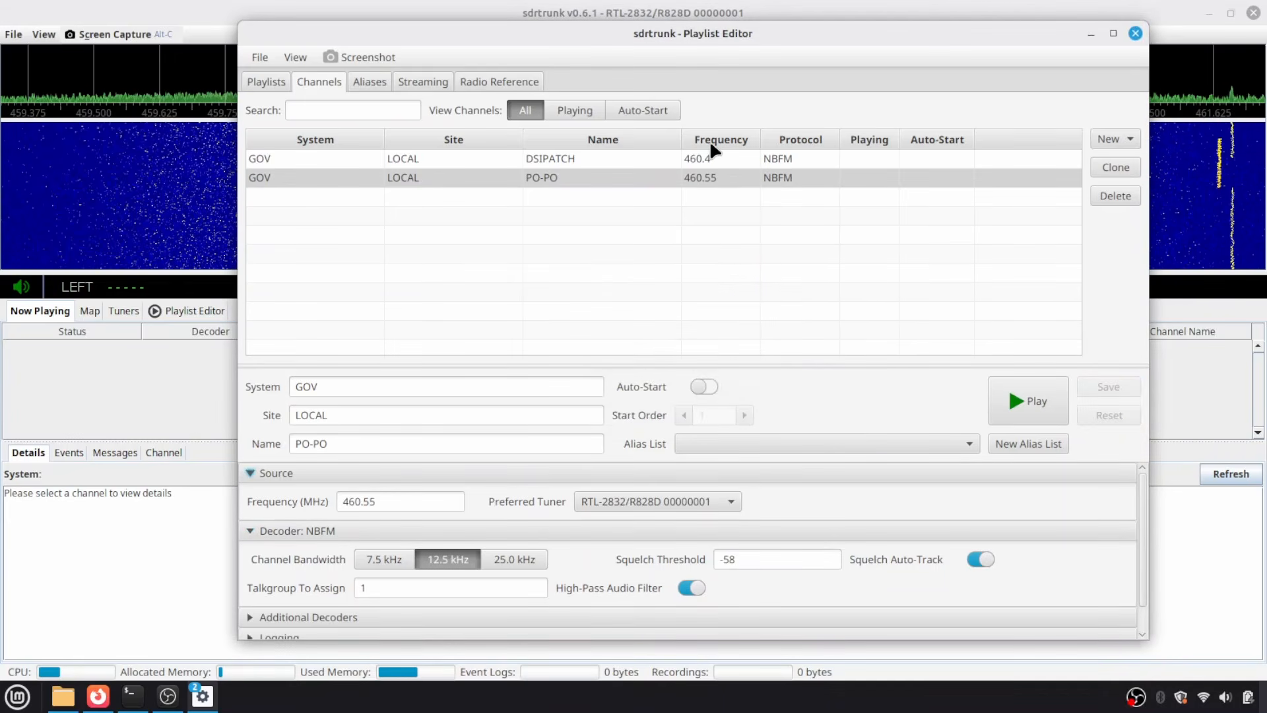
Set the DSIPATCH channel's squelch threshold to -58 and save the channel.
{"action": "left_click", "coordinate": [713, 158]}
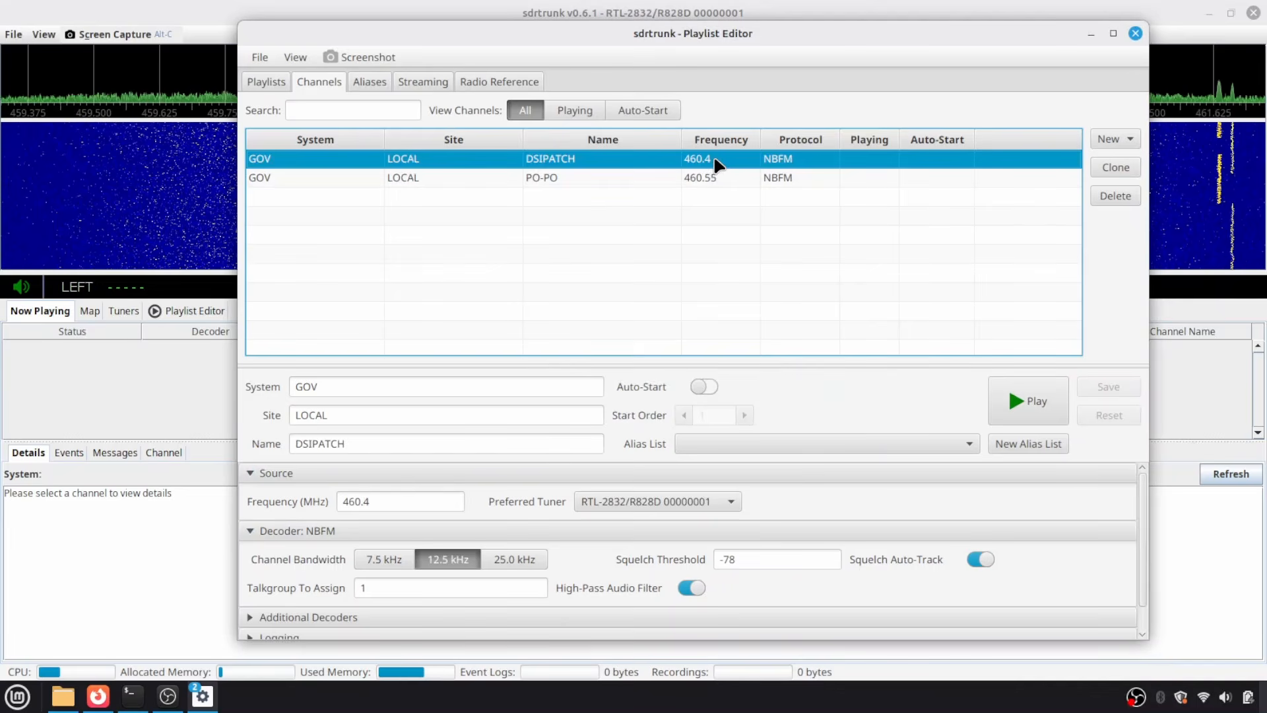
{"action": "left_click", "coordinate": [728, 558]}
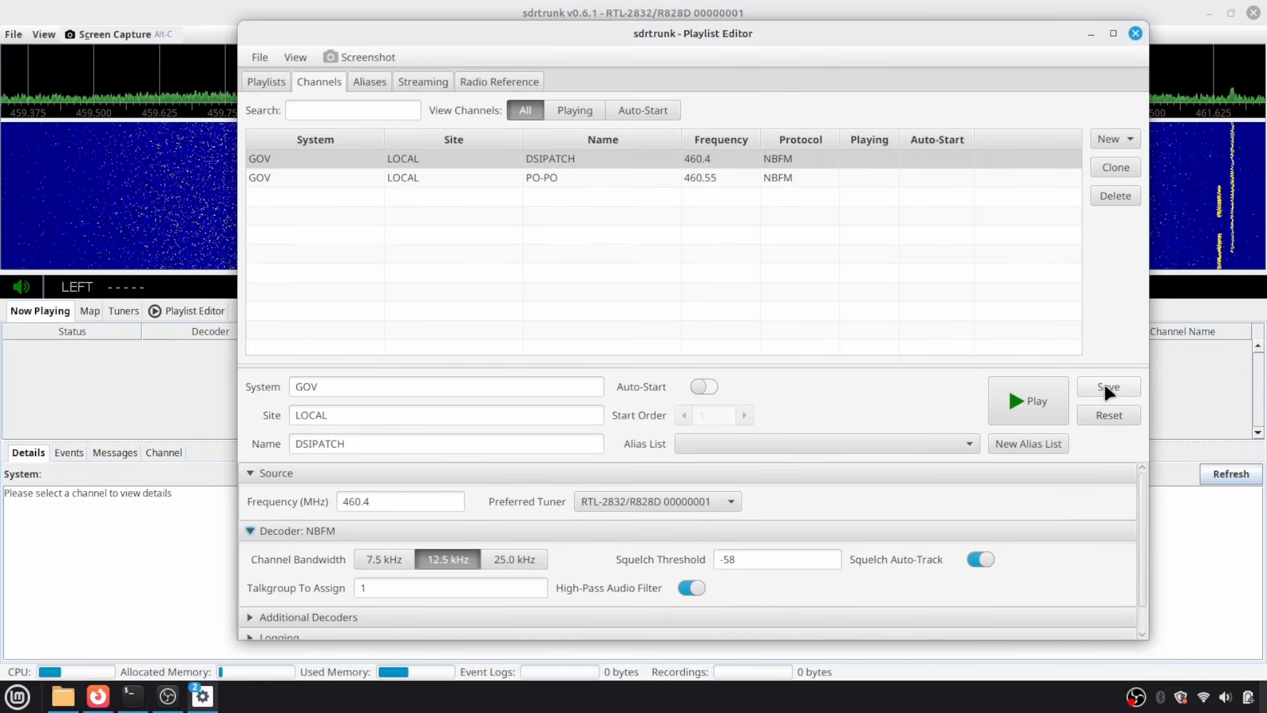
{"action": "left_click", "coordinate": [1105, 386]}
Start playing both the DSIPATCH and PO-PO channels and close the playlist editor.
{"action": "left_click", "coordinate": [801, 396]}
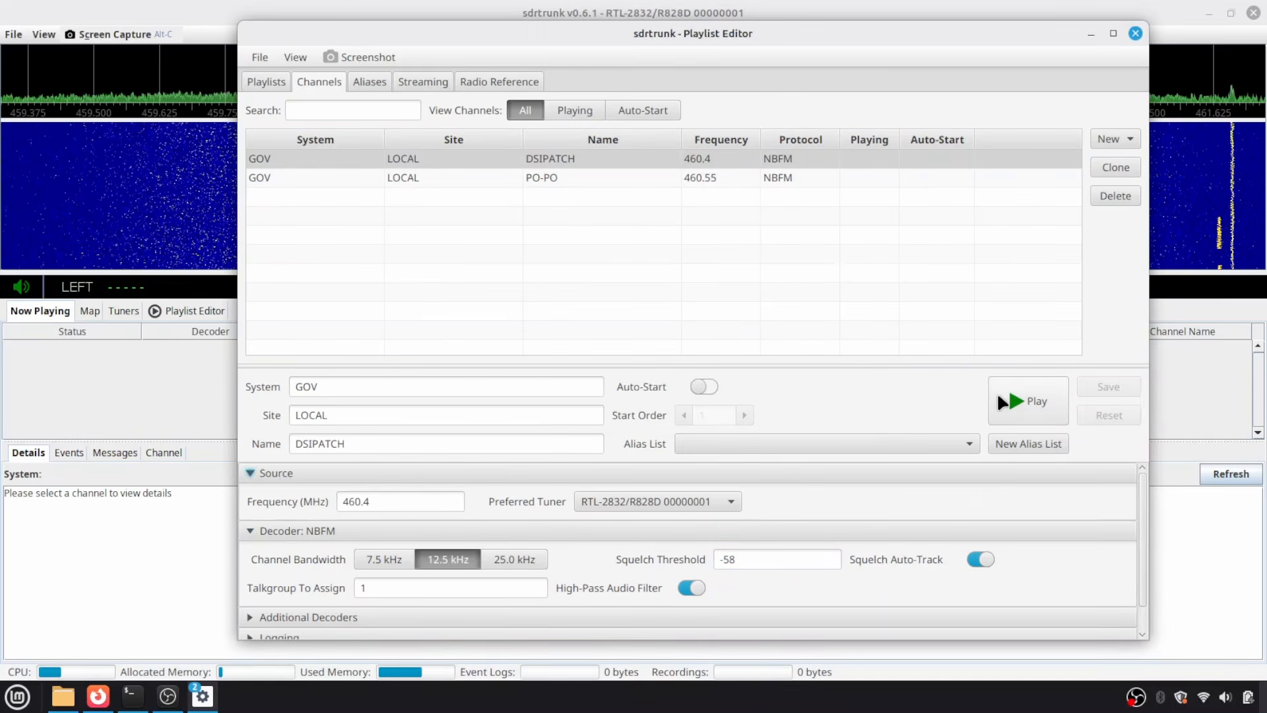
{"action": "left_click", "coordinate": [629, 179]}
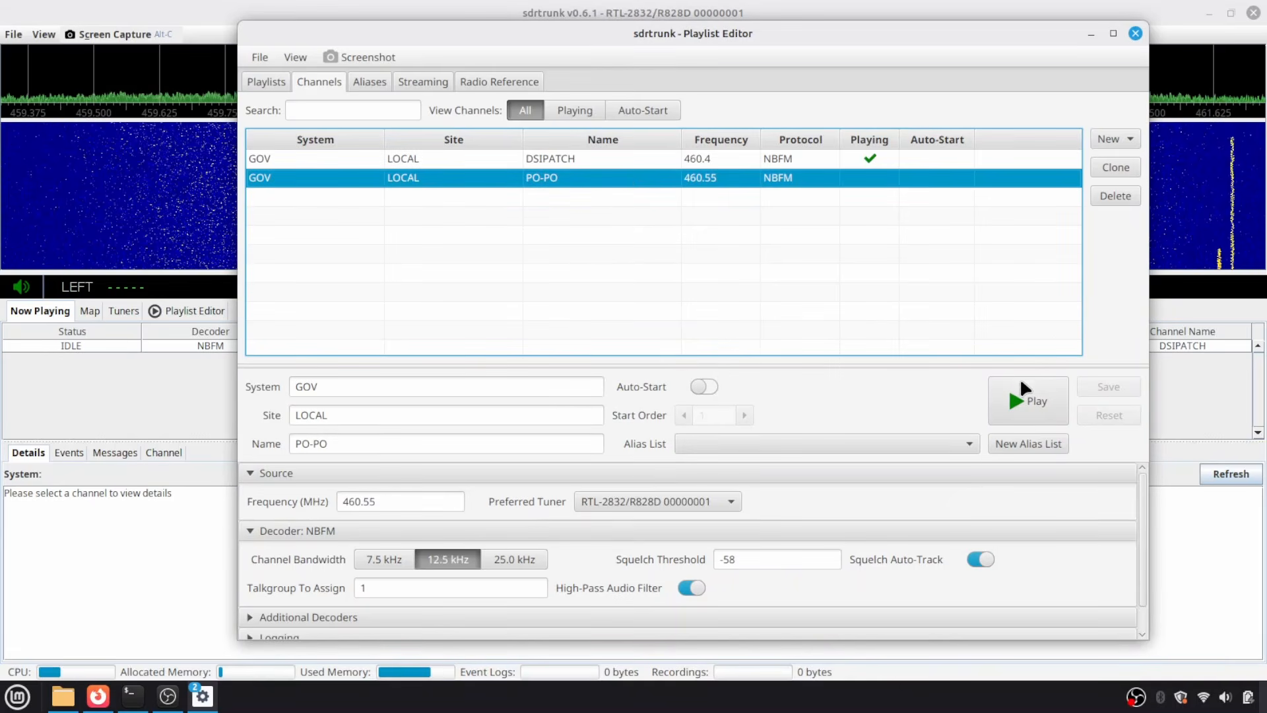
{"action": "left_click", "coordinate": [1022, 389]}
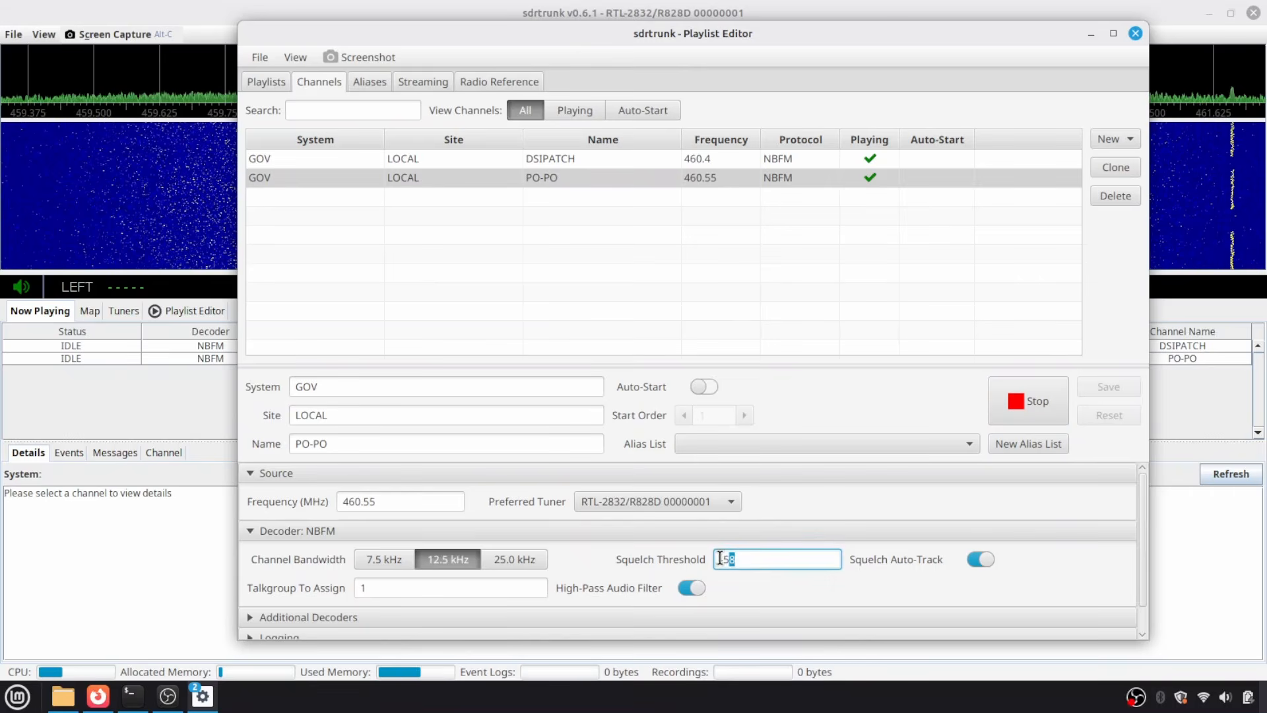
{"action": "left_click_drag", "start_coordinate": [720, 559], "coordinate": [718, 559]}
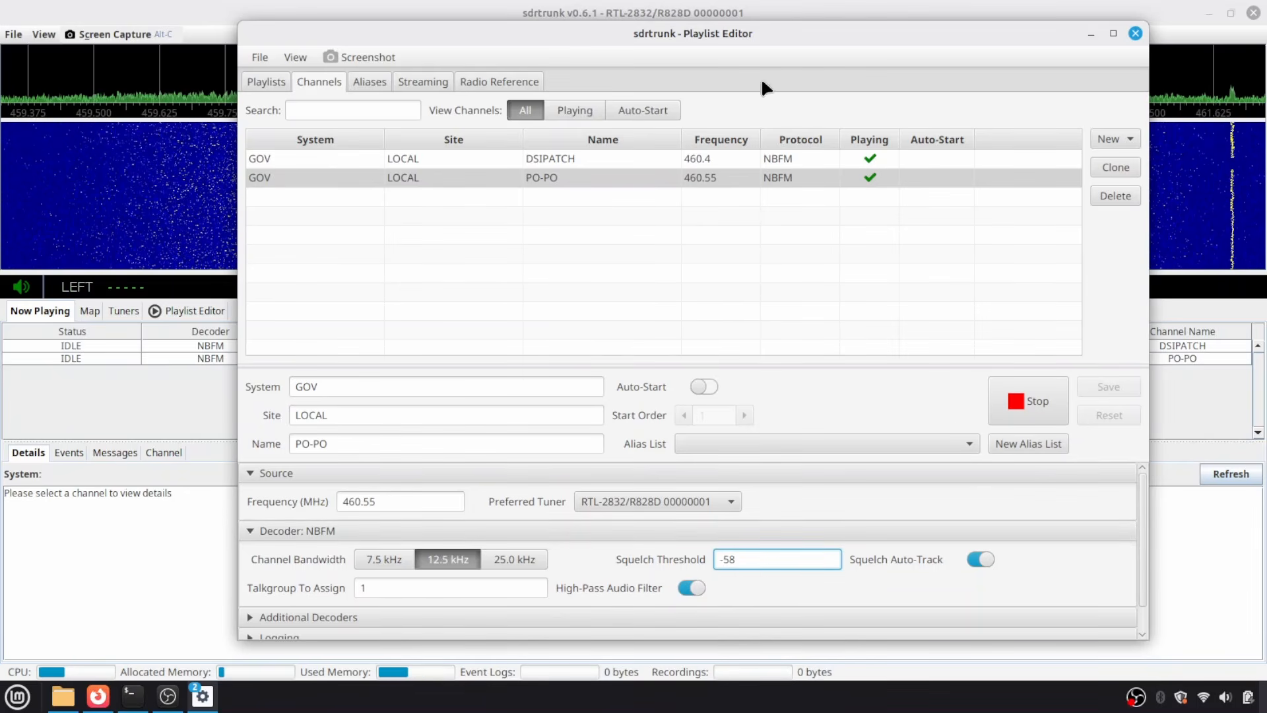
{"action": "left_click", "coordinate": [1135, 33]}
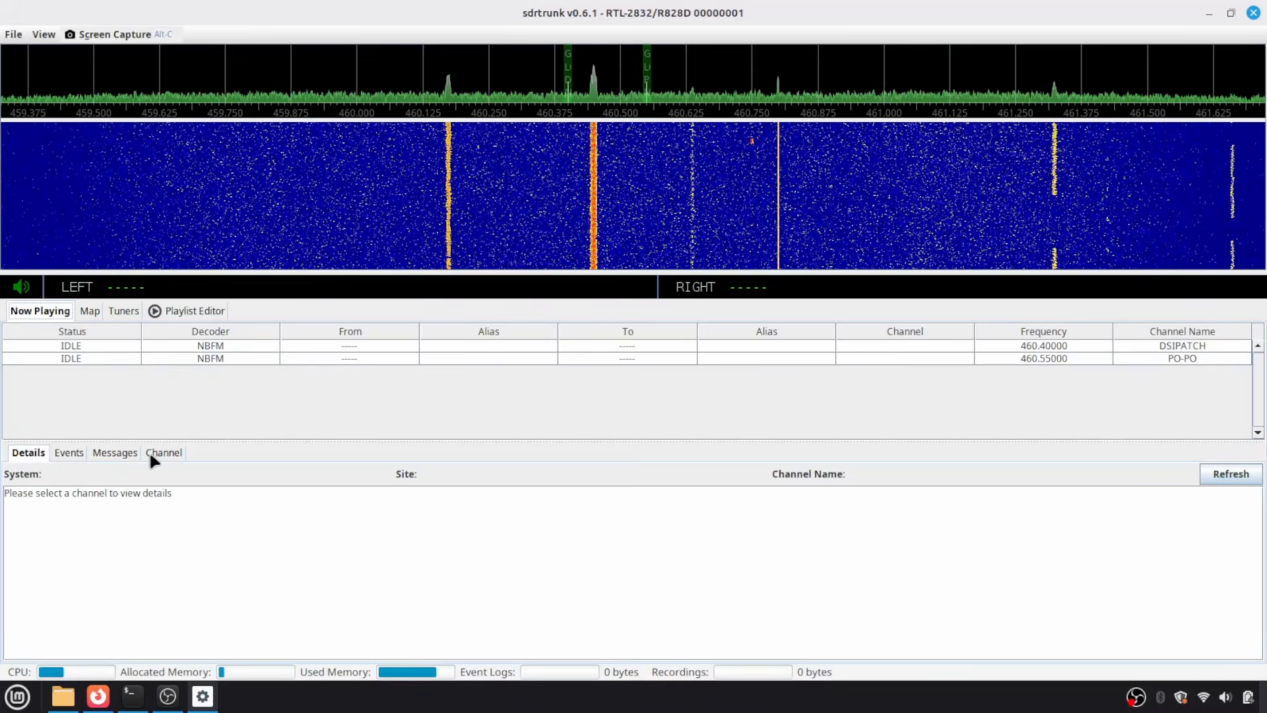
Check the events and messages views, and examine the DSIPATCH signal near 460.400 MHz in the waterfall.
{"action": "left_click", "coordinate": [66, 453]}
{"action": "left_click", "coordinate": [109, 453]}
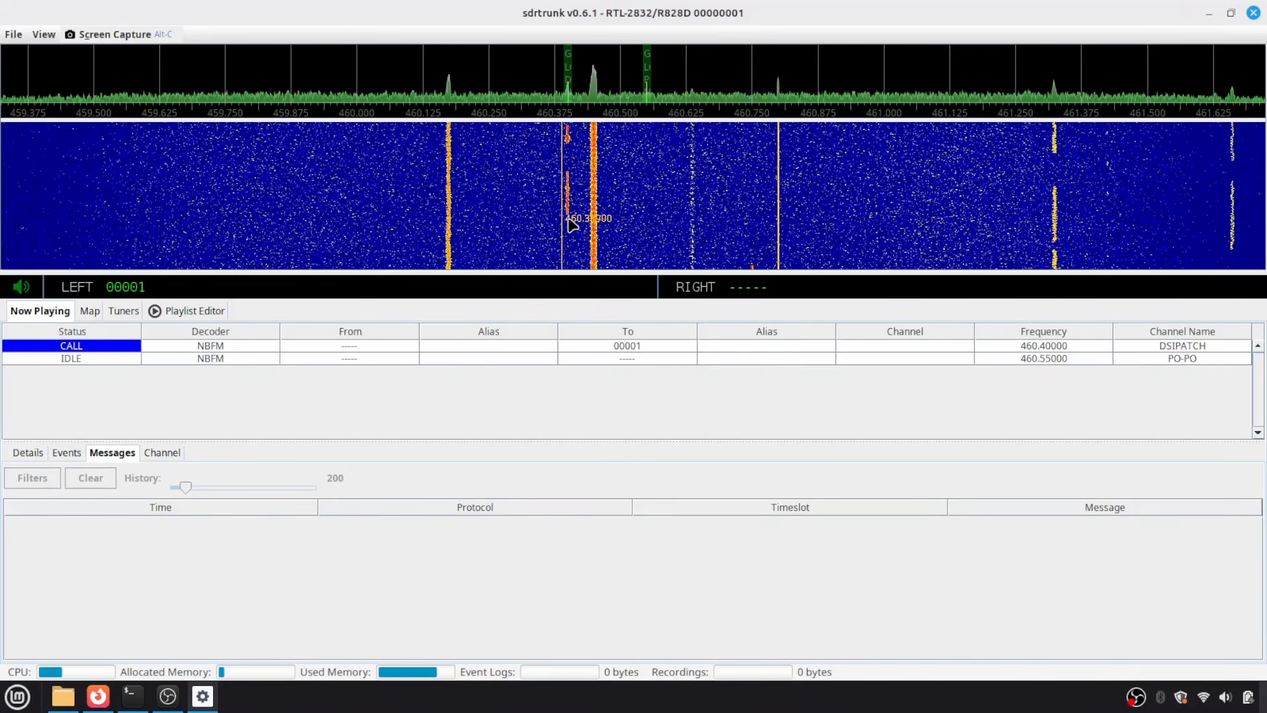
{"action": "scroll", "coordinate": [581, 218], "scroll_direction": "up", "scroll_amount": 1}
{"action": "scroll", "coordinate": [581, 218], "scroll_direction": "up", "scroll_amount": 2}
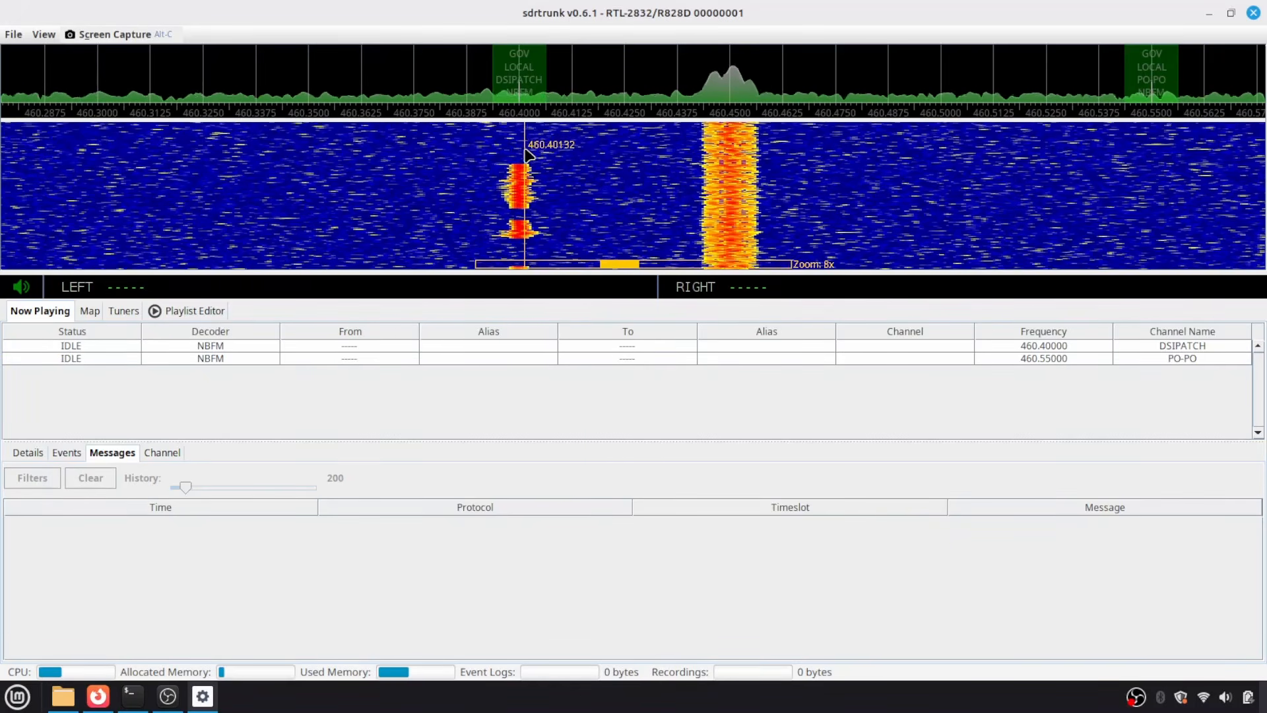
{"action": "scroll", "coordinate": [555, 190], "scroll_direction": "down", "scroll_amount": 2}
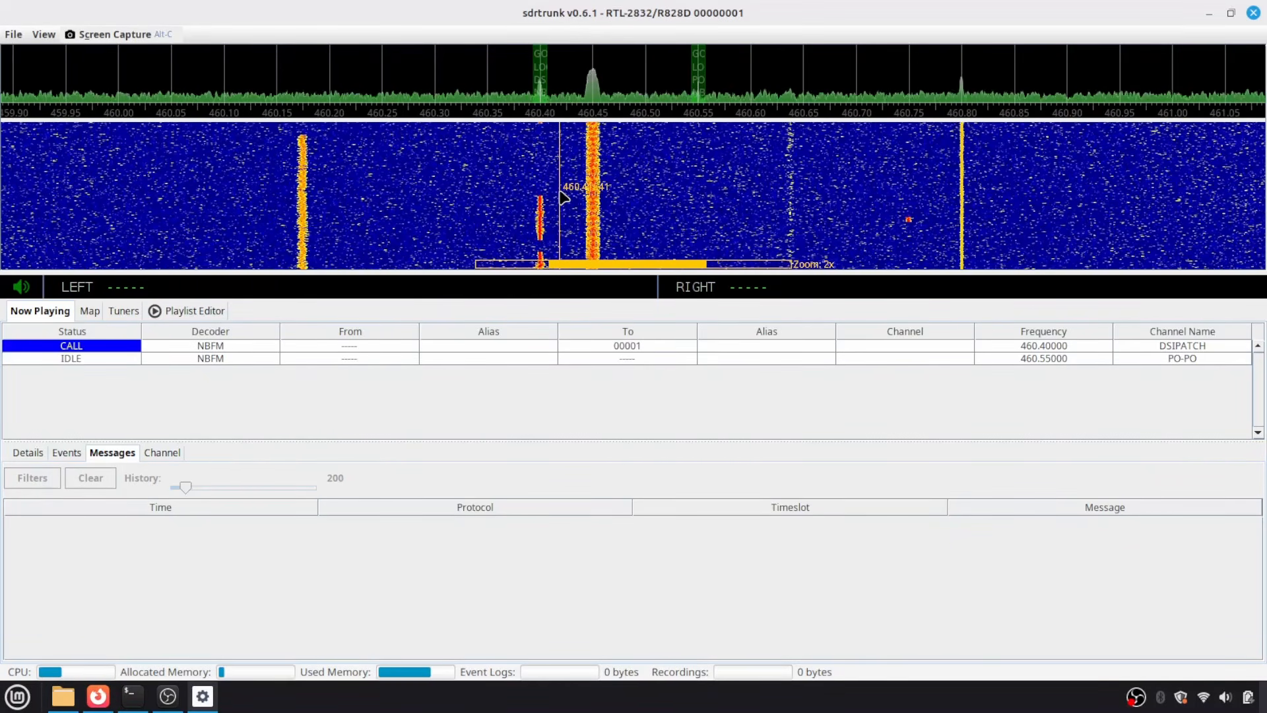
{"action": "scroll", "coordinate": [548, 159], "scroll_direction": "up", "scroll_amount": 2}
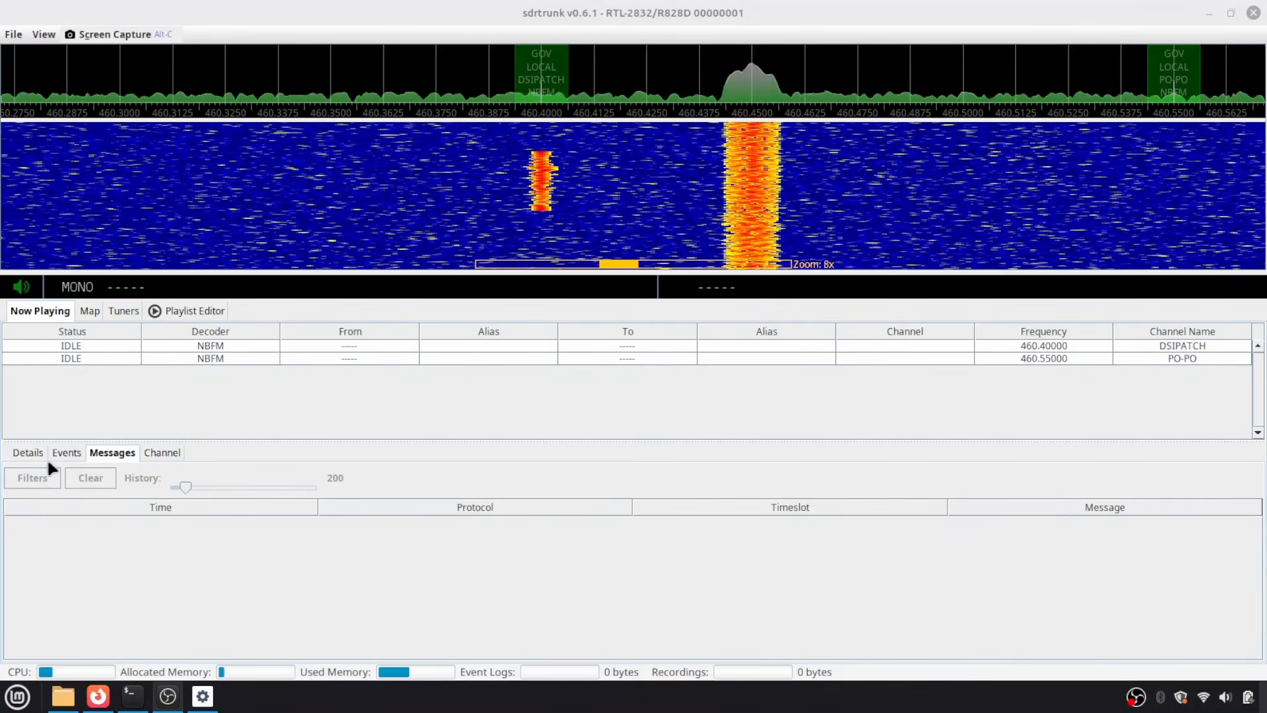
Look through the events, messages, channel and details information available for the playing channels.
{"action": "left_click", "coordinate": [39, 455]}
{"action": "left_click", "coordinate": [84, 455]}
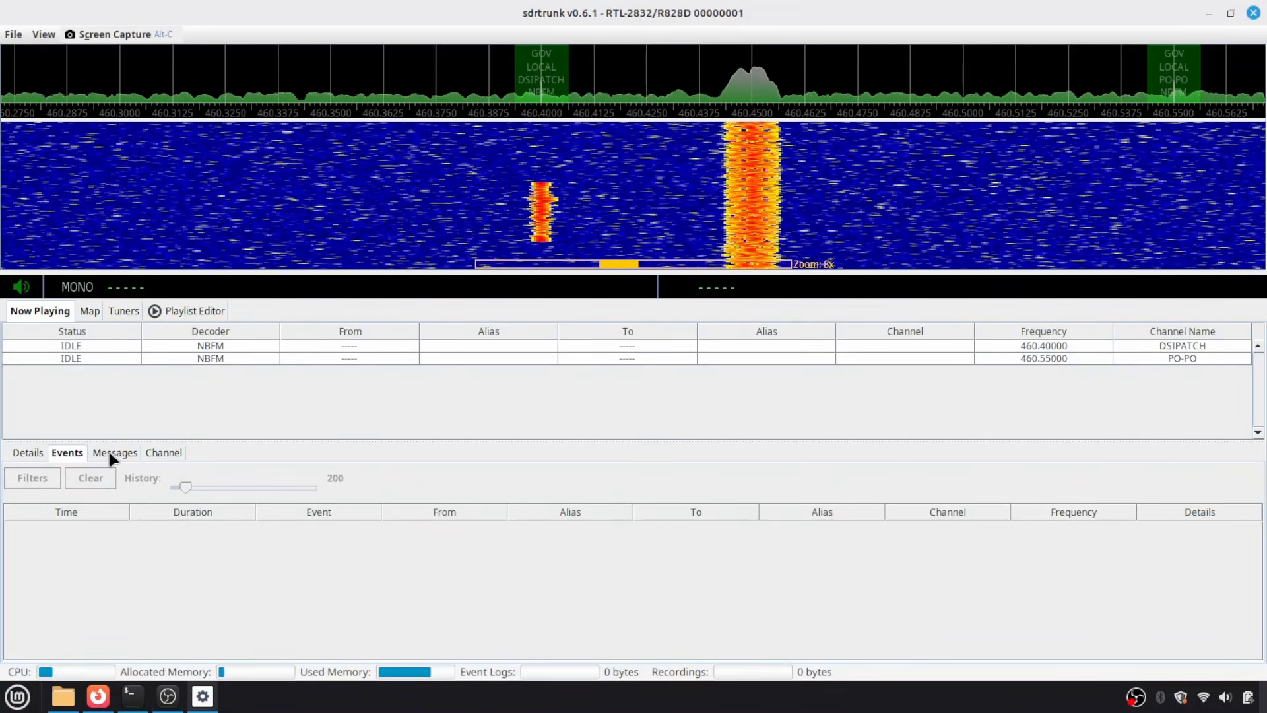
{"action": "left_click", "coordinate": [125, 454]}
{"action": "left_click", "coordinate": [151, 457]}
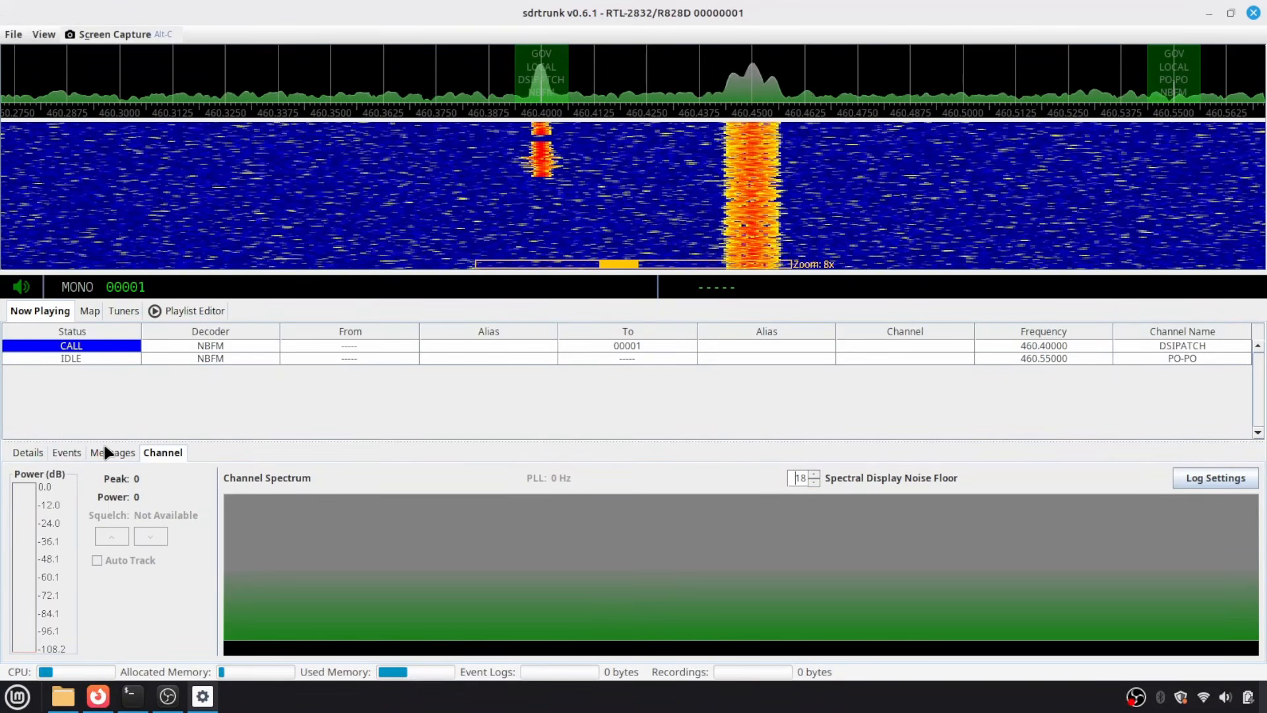
{"action": "left_click", "coordinate": [70, 453]}
{"action": "left_click", "coordinate": [26, 454]}
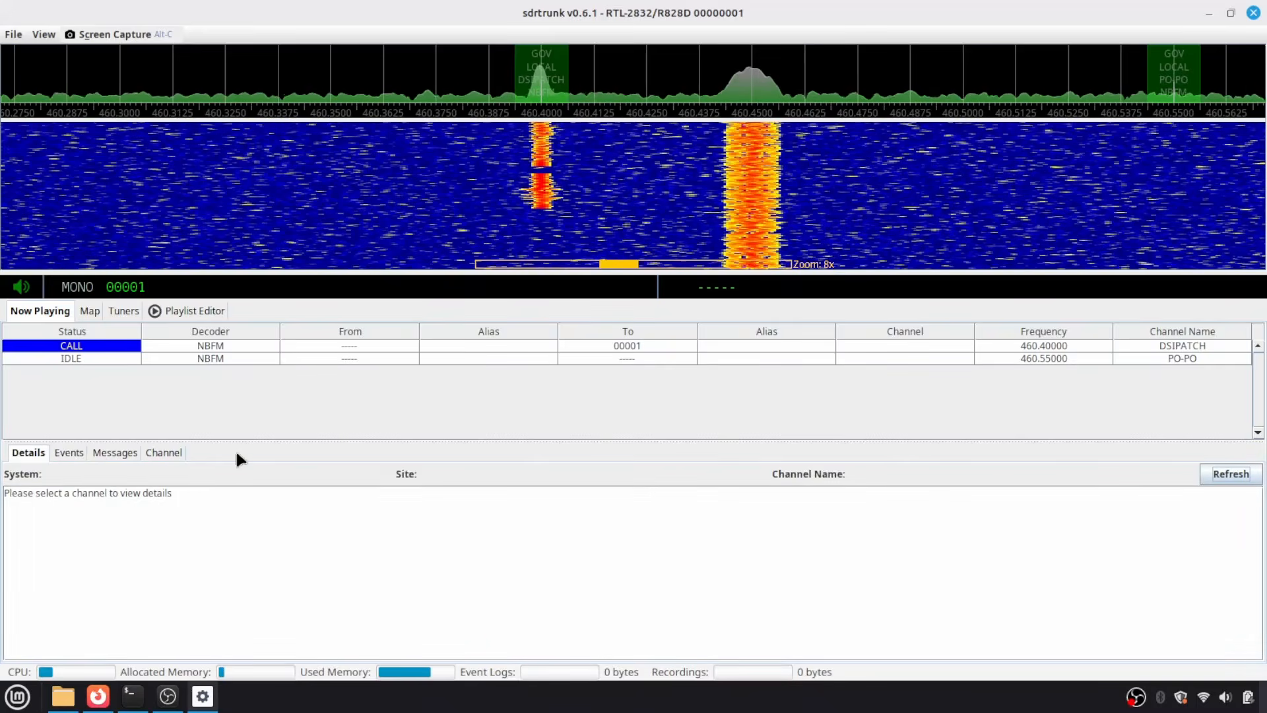
Enlarge the list of playing channels and show the details of PO-PO and DSIPATCH in turn.
{"action": "left_click_drag", "start_coordinate": [291, 434], "coordinate": [286, 524]}
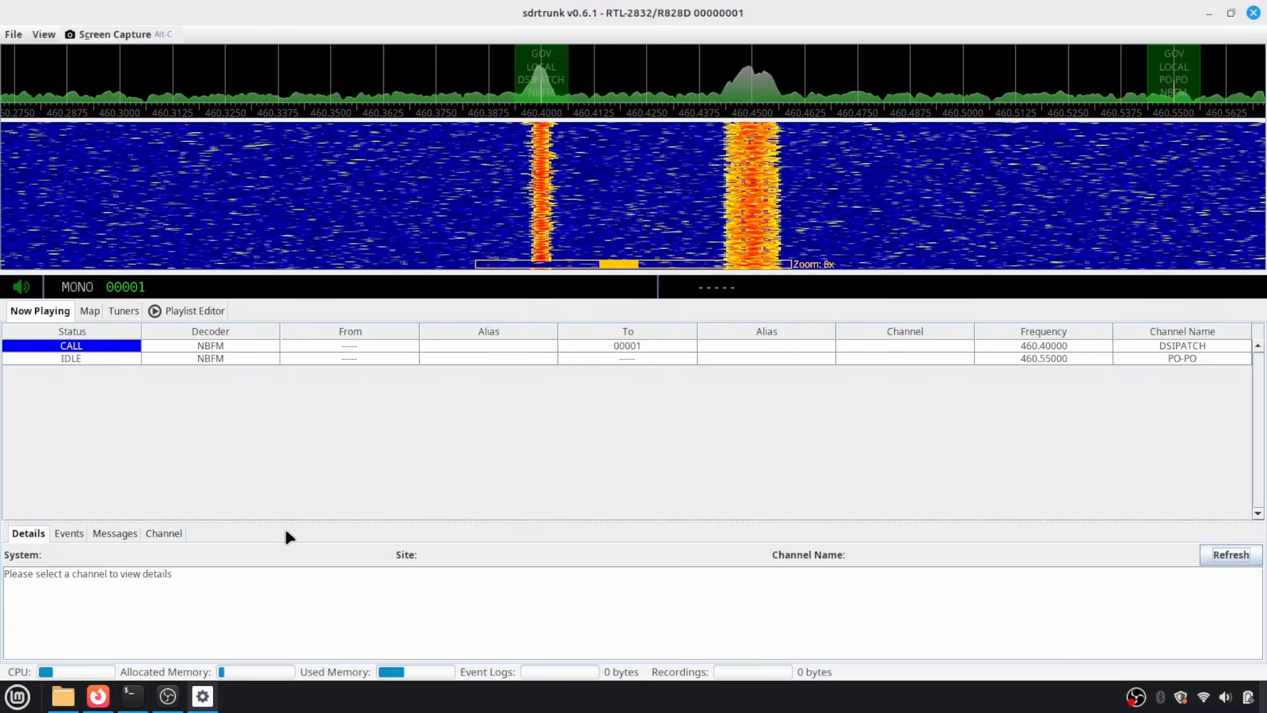
{"action": "left_click", "coordinate": [334, 358]}
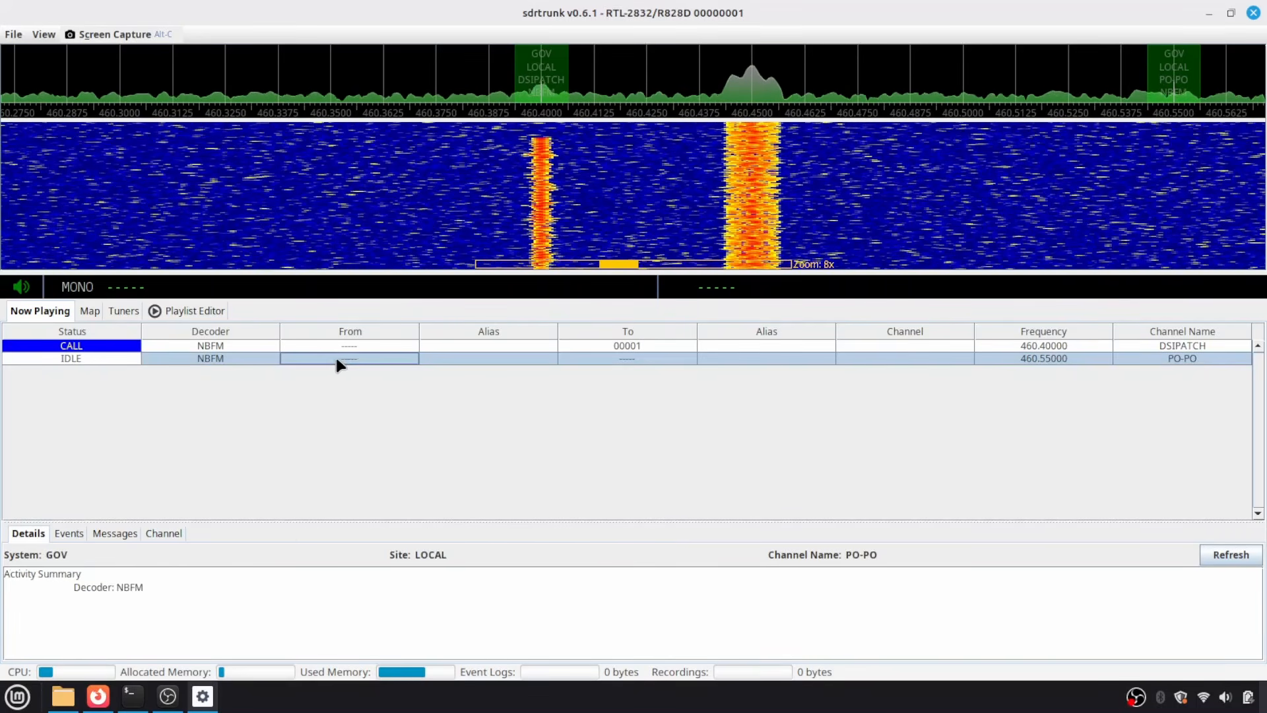
{"action": "left_click", "coordinate": [330, 346]}
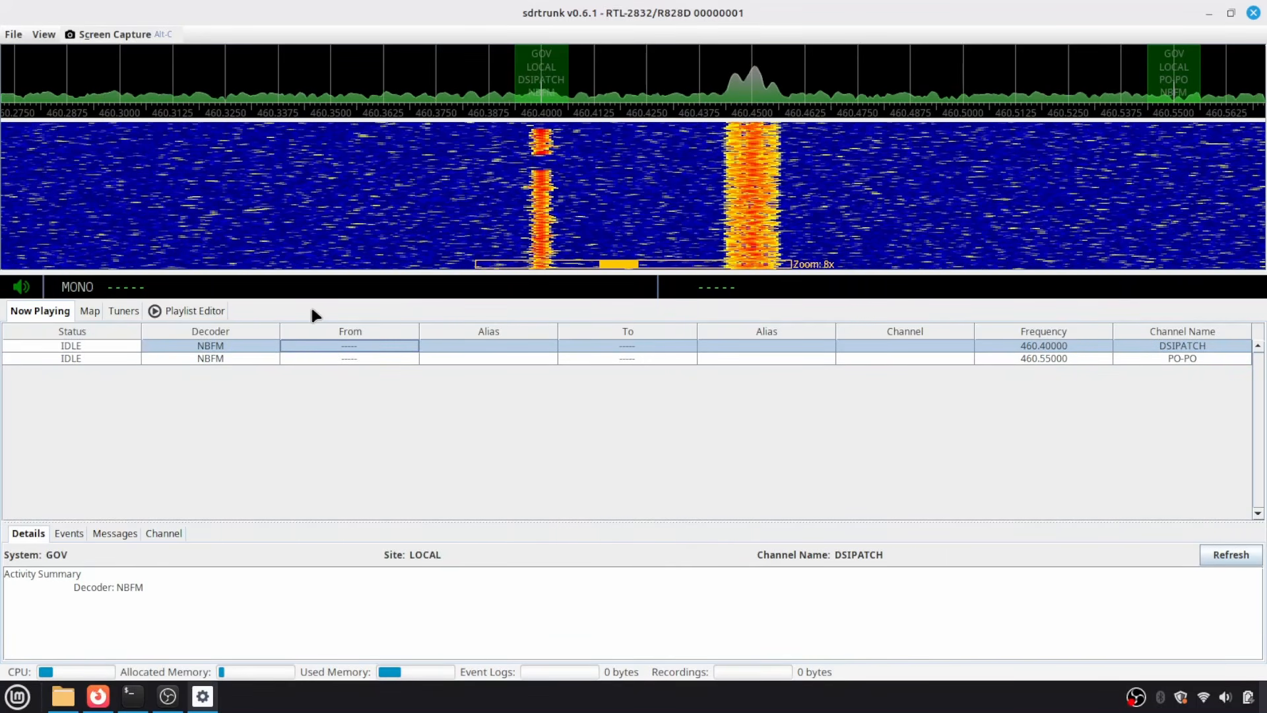
Enlarge the area with the spectrum and waterfall, and give the spectrum graph more height within it.
{"action": "left_click_drag", "start_coordinate": [333, 272], "coordinate": [327, 401]}
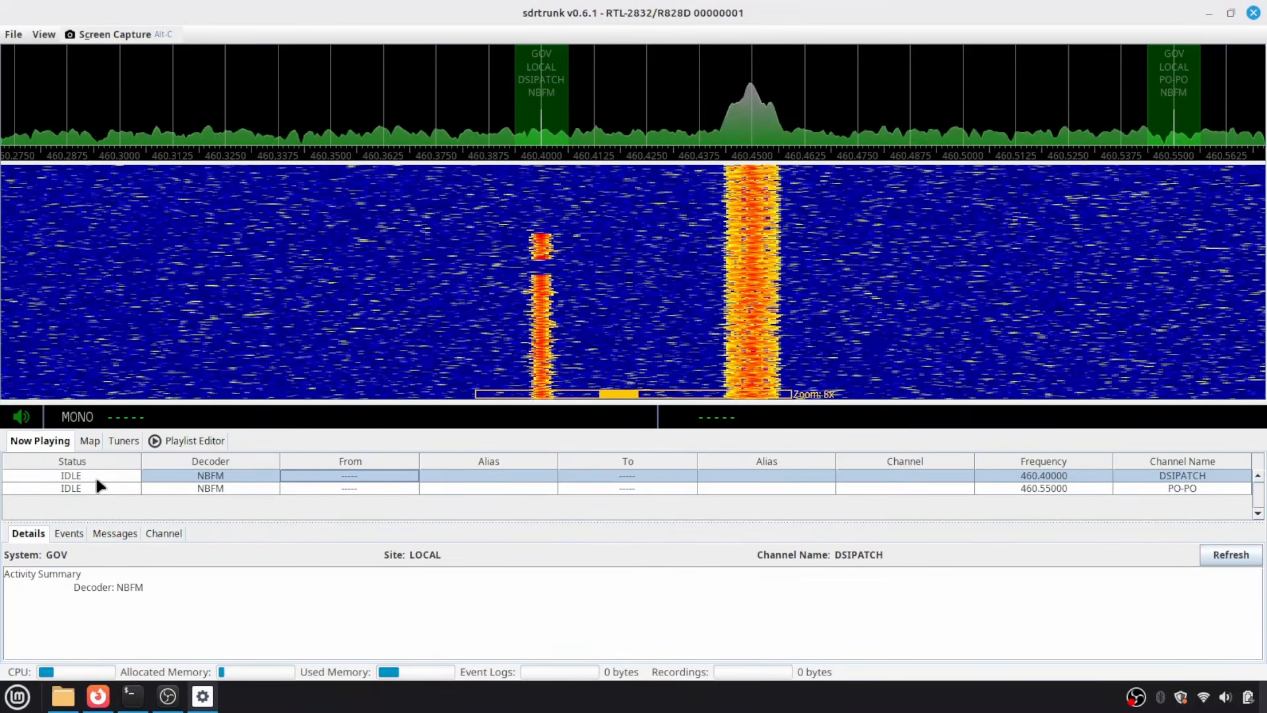
{"action": "left_click", "coordinate": [121, 474]}
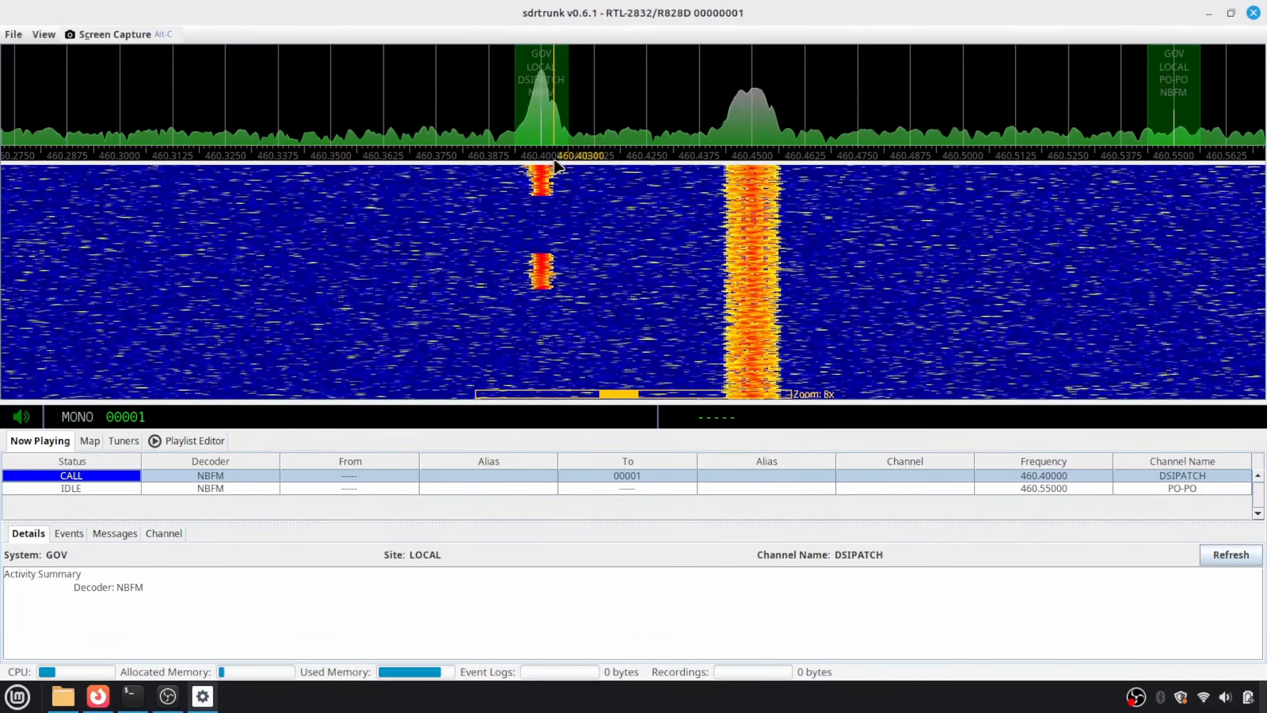
{"action": "left_click_drag", "start_coordinate": [527, 177], "coordinate": [558, 218]}
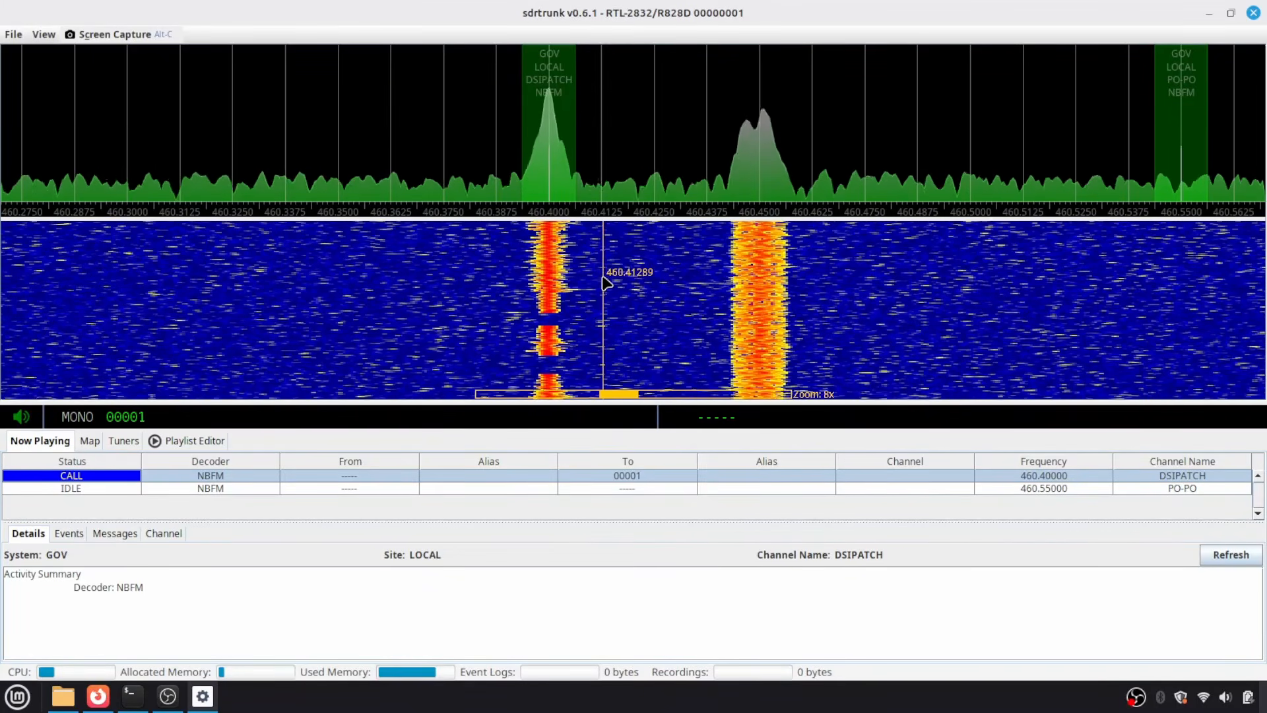
Examine the DSIPATCH signal at 460.400 MHz and its neighbouring signals in the spectrum and waterfall at several magnifications.
{"action": "scroll", "coordinate": [604, 282], "scroll_direction": "down", "scroll_amount": 3}
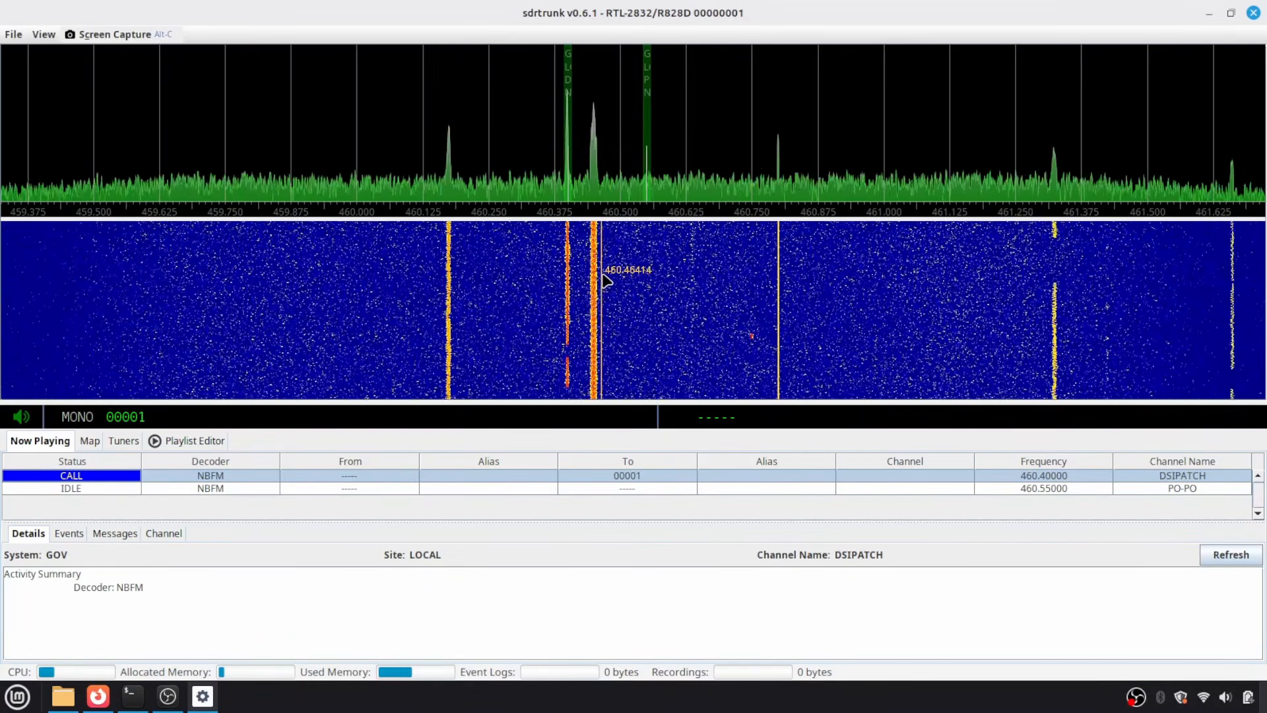
{"action": "scroll", "coordinate": [573, 238], "scroll_direction": "up", "scroll_amount": 2}
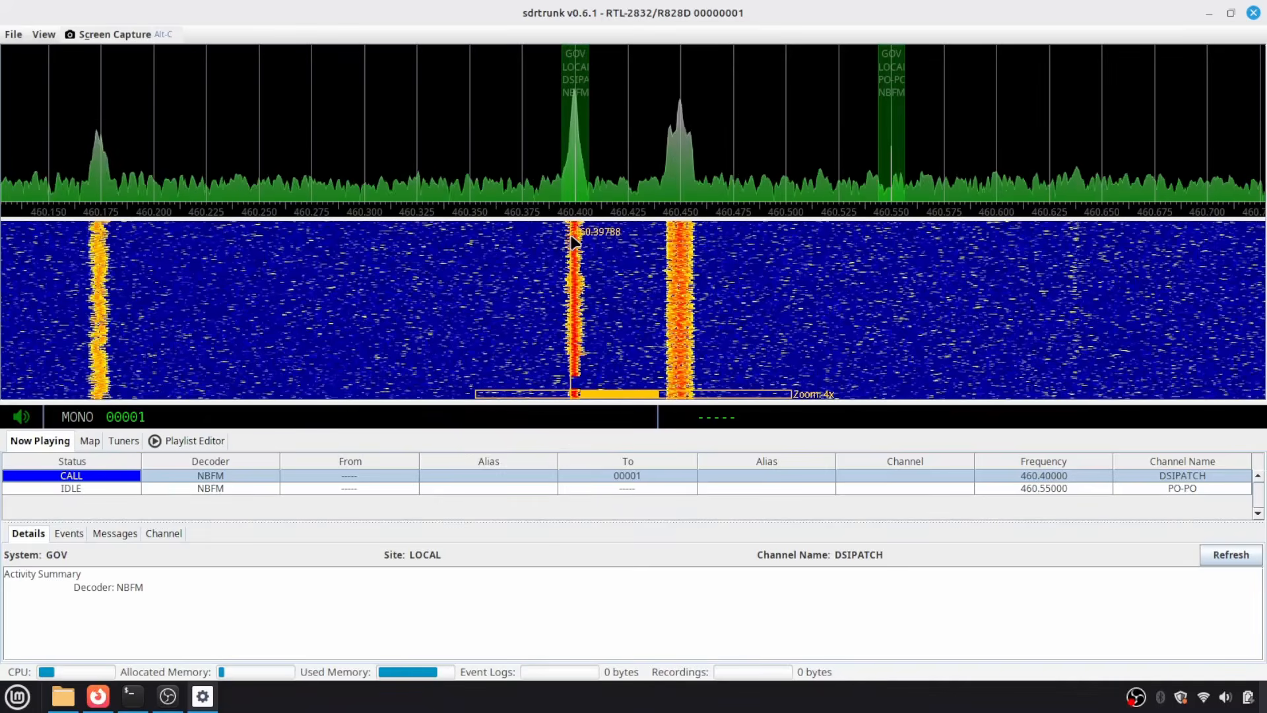
{"action": "scroll", "coordinate": [573, 238], "scroll_direction": "down", "scroll_amount": 1}
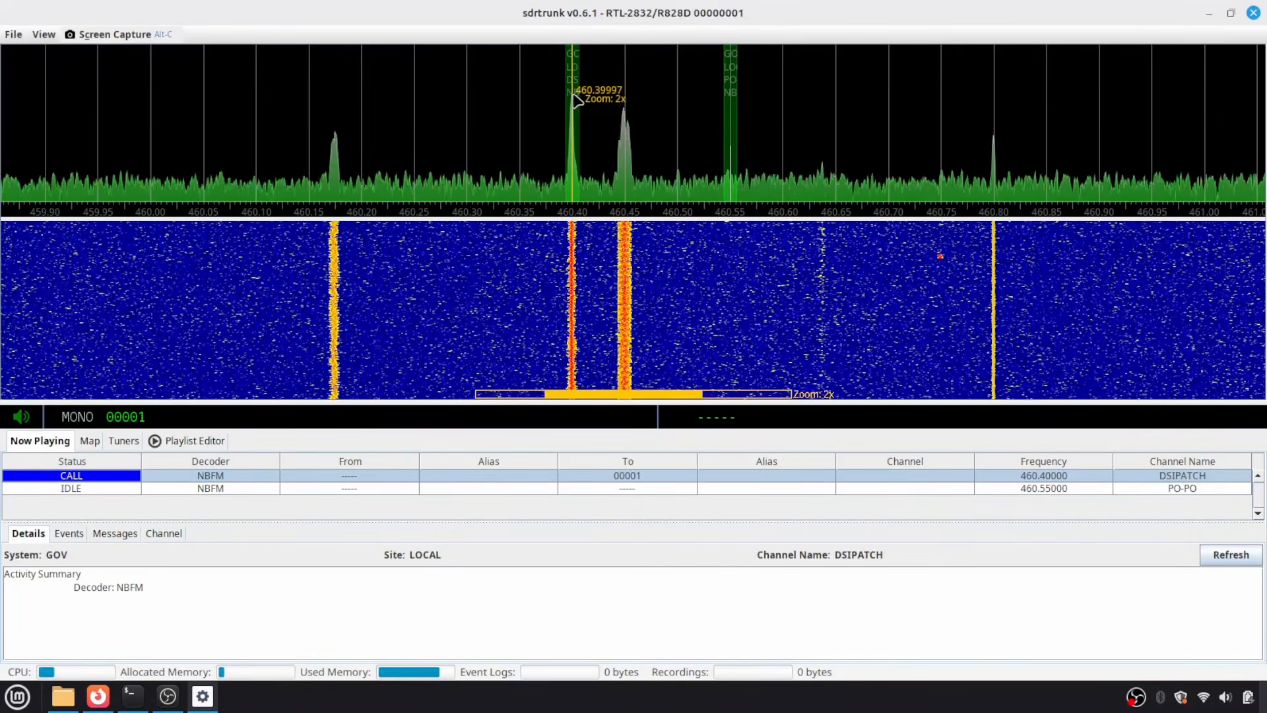
{"action": "scroll", "coordinate": [559, 211], "scroll_direction": "up", "scroll_amount": 3}
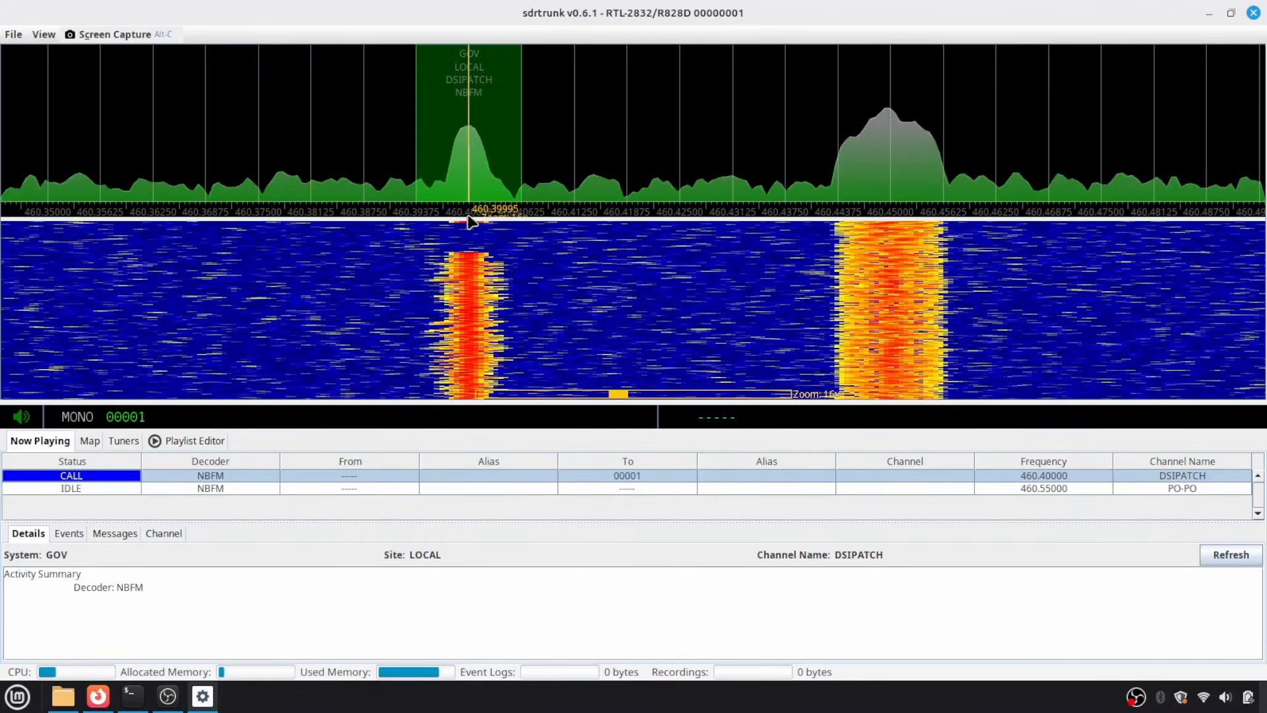
{"action": "scroll", "coordinate": [513, 270], "scroll_direction": "down", "scroll_amount": 1}
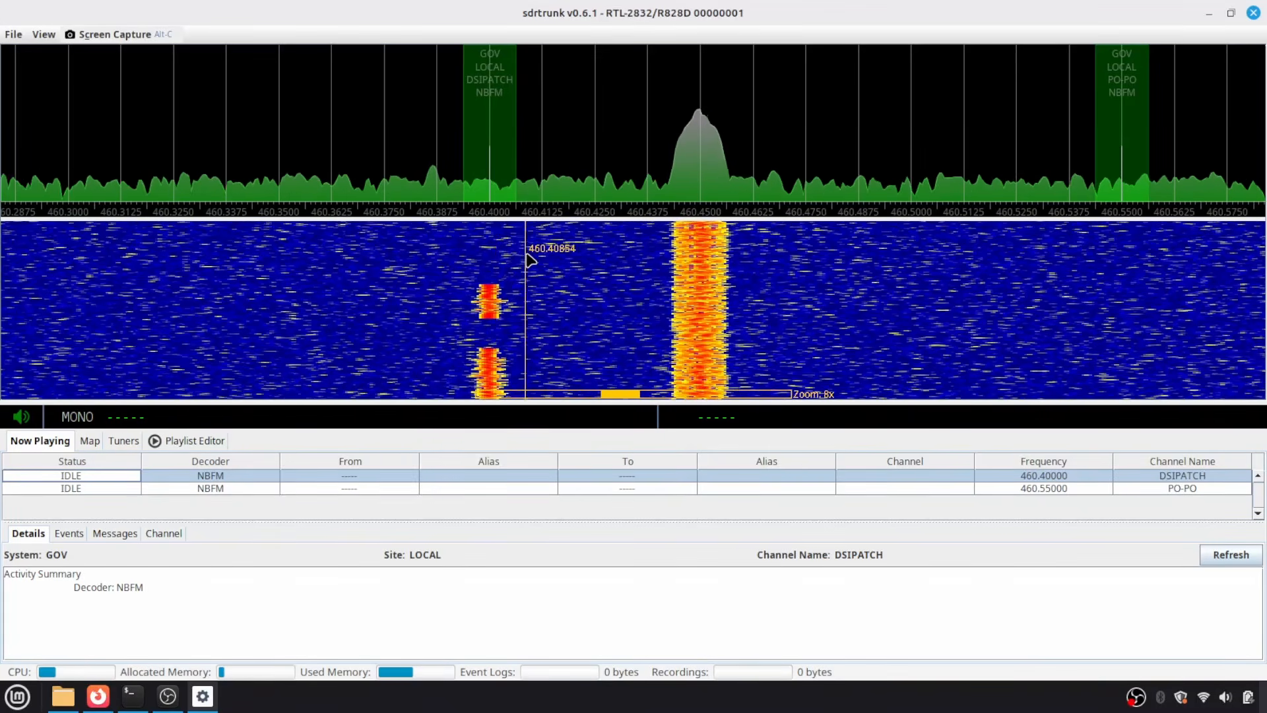
{"action": "scroll", "coordinate": [522, 297], "scroll_direction": "down", "scroll_amount": 1}
{"action": "scroll", "coordinate": [511, 340], "scroll_direction": "down", "scroll_amount": 1}
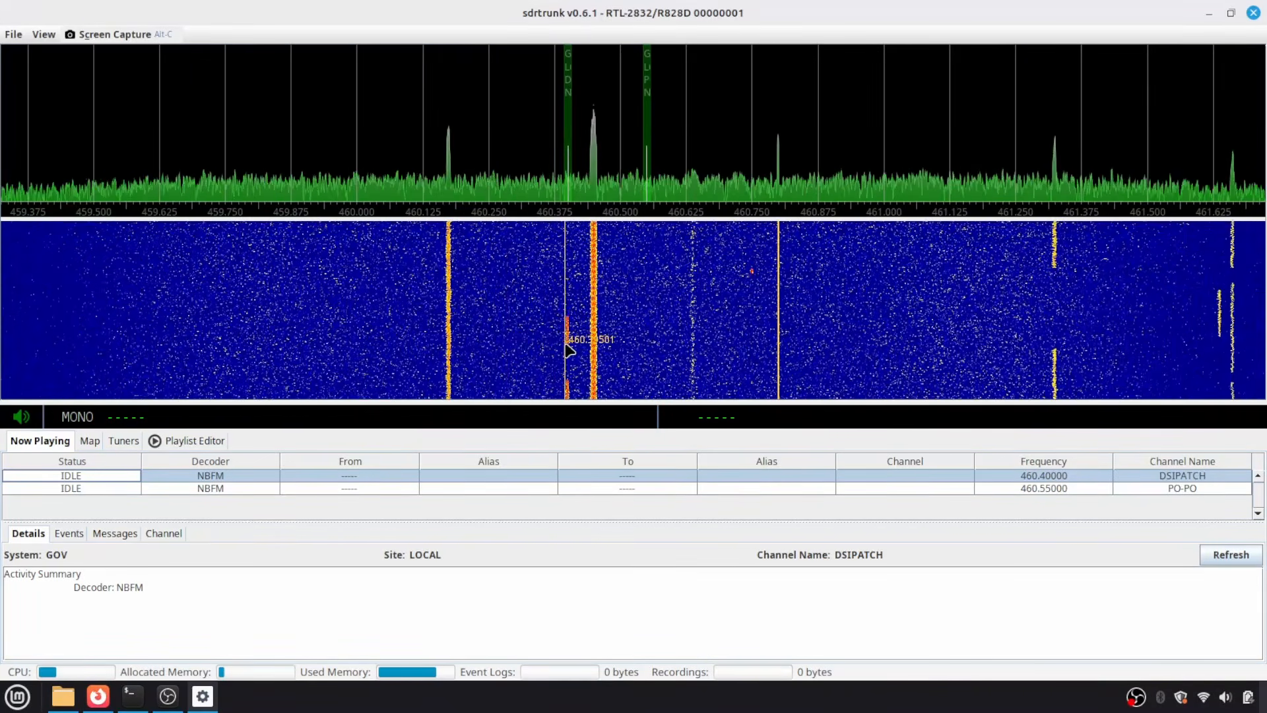
{"action": "scroll", "coordinate": [569, 350], "scroll_direction": "up", "scroll_amount": 1}
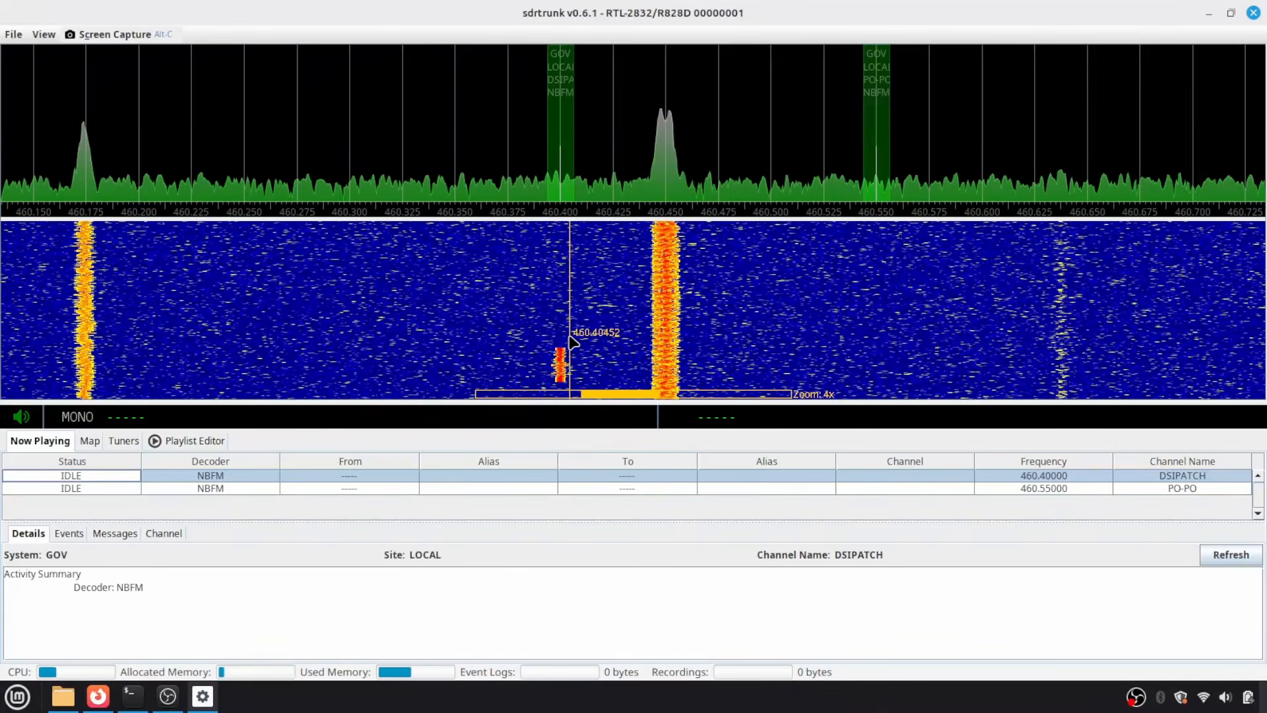